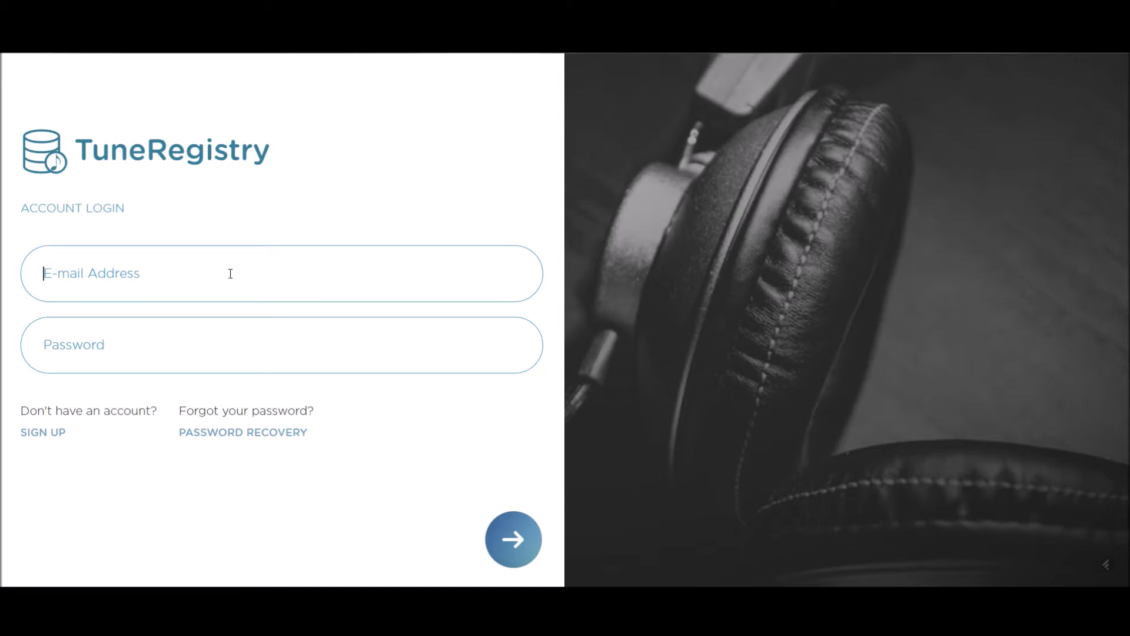
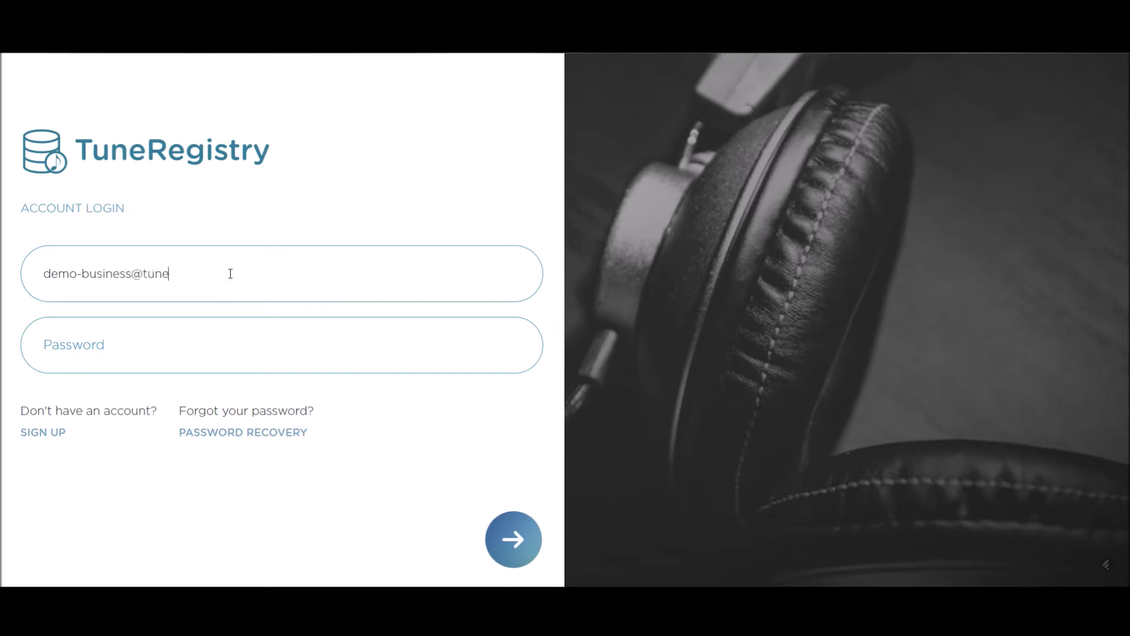
Step: Sign in with the demo business account's e-mail address and password
{"action": "key", "text": "Tab"}
{"action": "type", "text": "••••"}
{"action": "key", "text": "Return"}
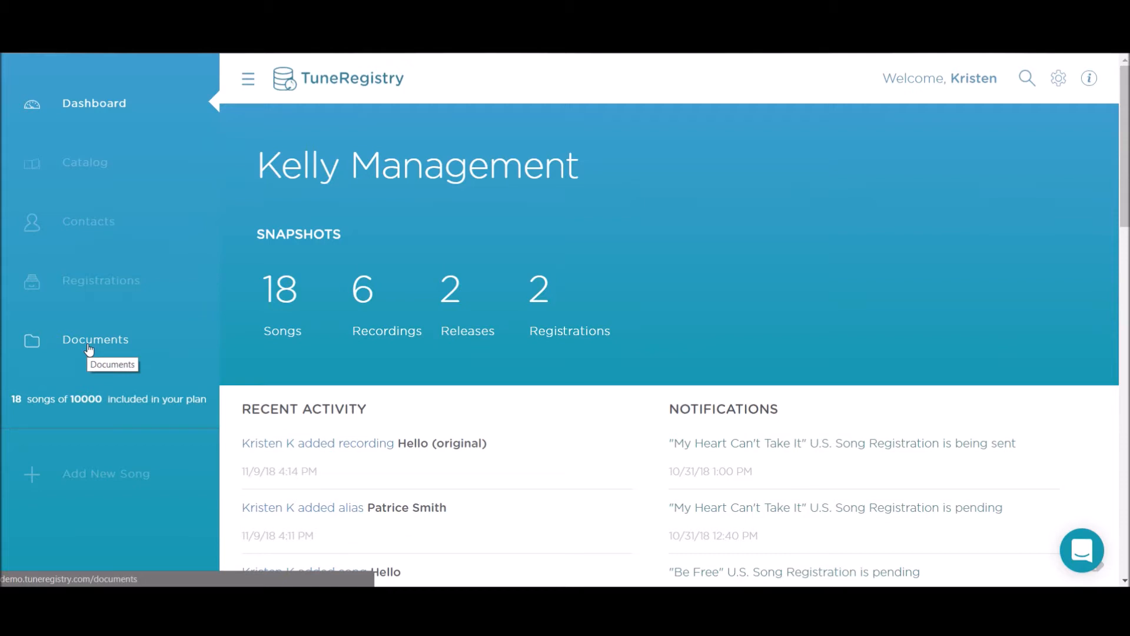
Step: Open My Contacts from the sidebar to see the six creator contacts
{"action": "left_click", "coordinate": [84, 229]}
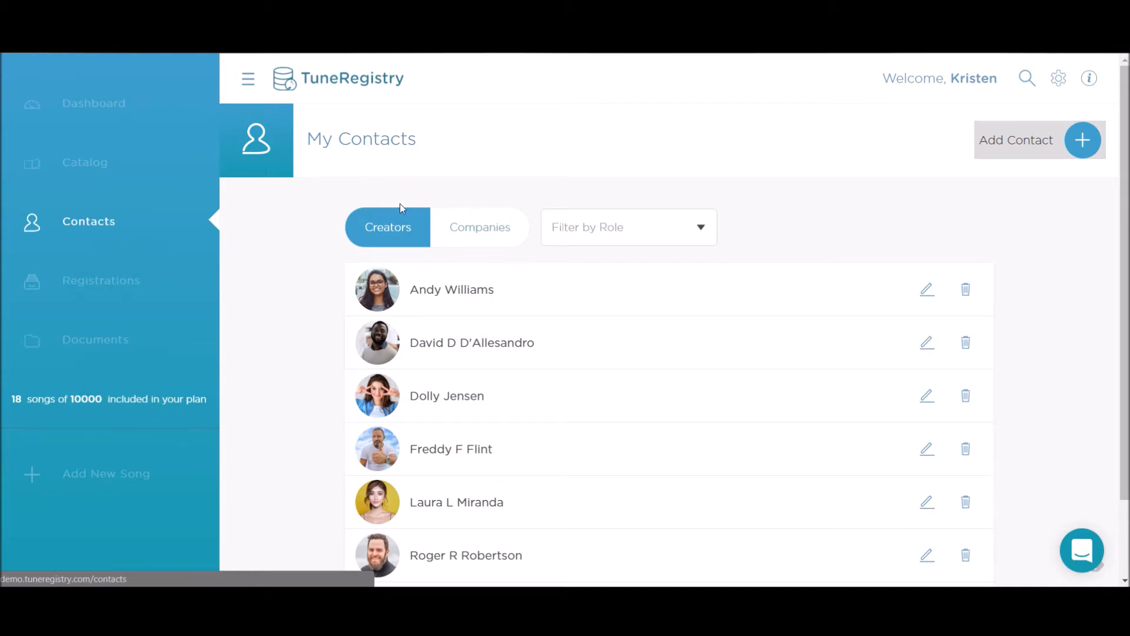
Step: Check the Companies tab, return to Creators, and open the first creator's contact record
{"action": "left_click", "coordinate": [461, 224]}
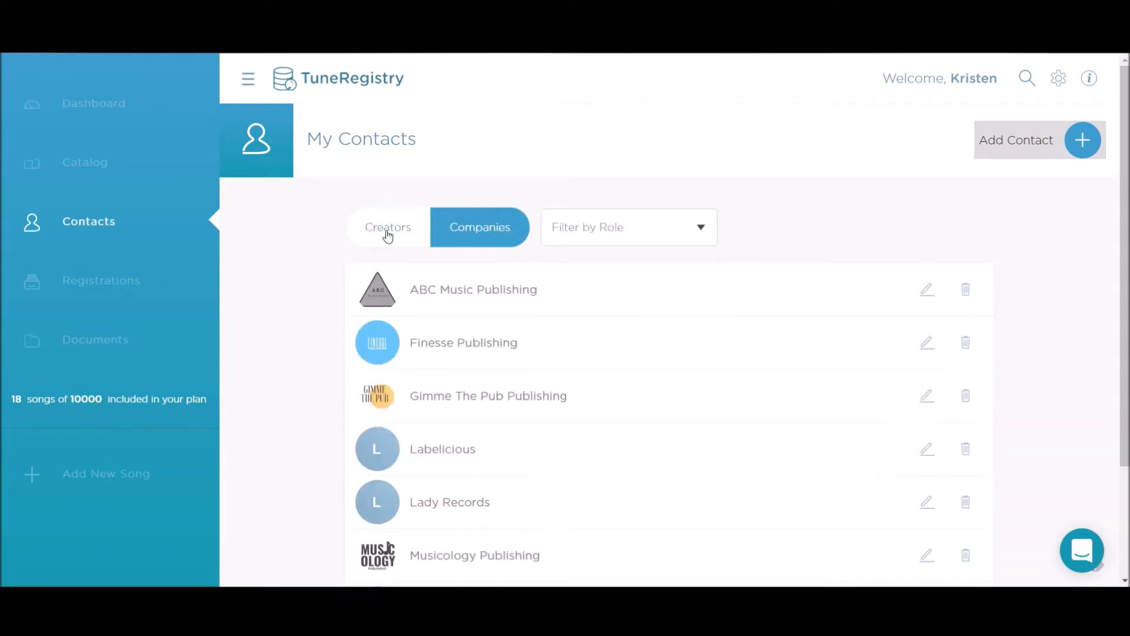
{"action": "left_click", "coordinate": [388, 234]}
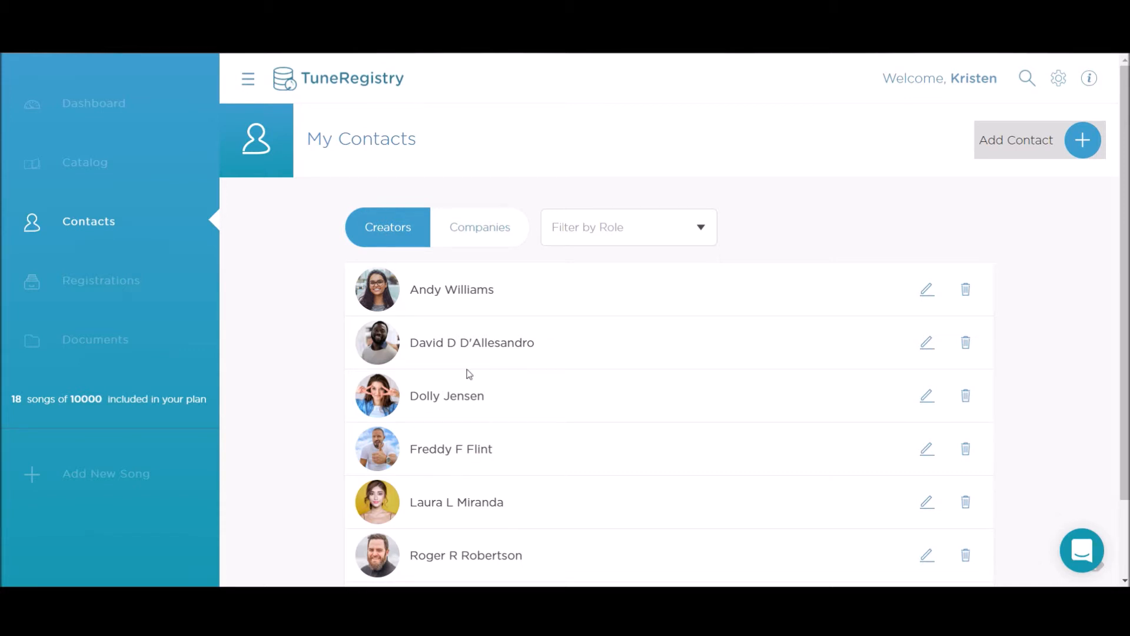
{"action": "left_click", "coordinate": [449, 290]}
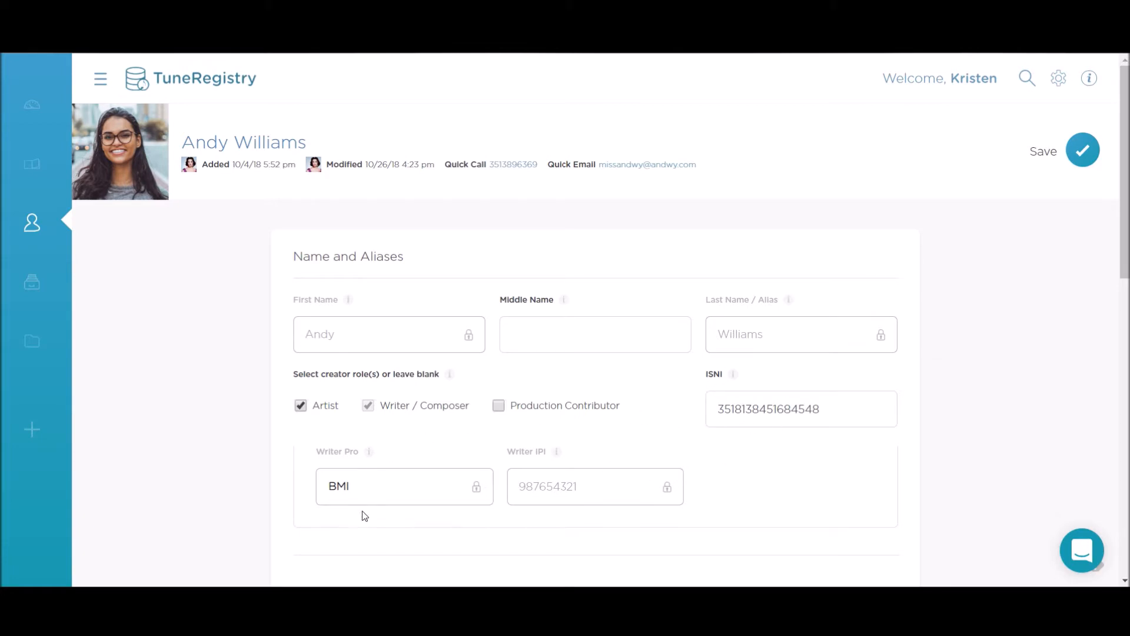
{"action": "scroll", "coordinate": [543, 489], "scroll_direction": "down", "scroll_amount": 1}
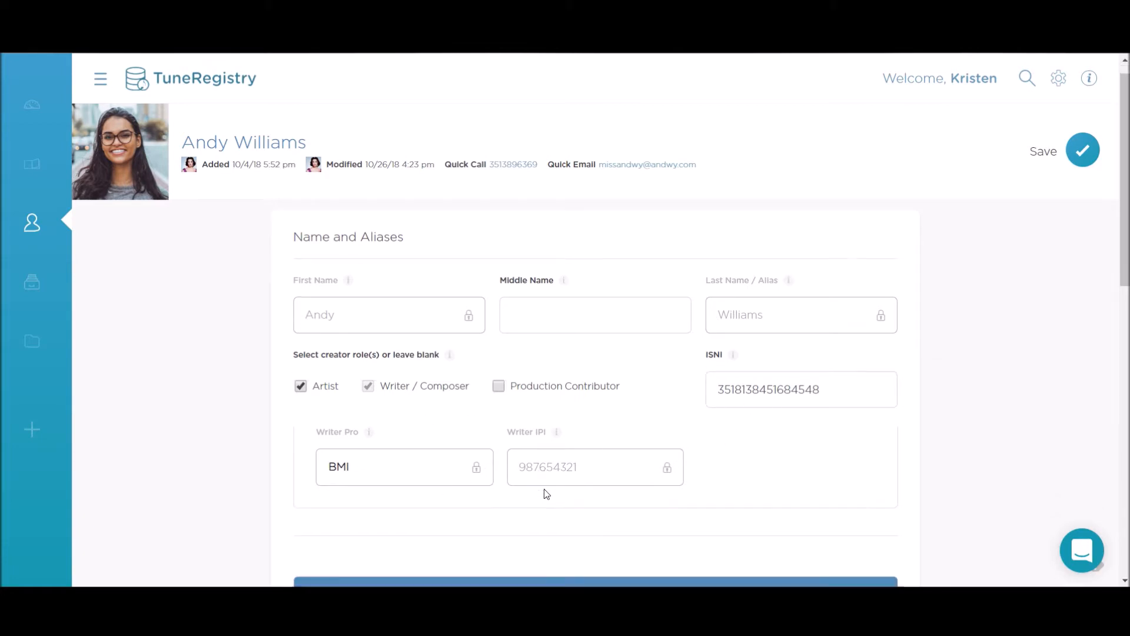
{"action": "scroll", "coordinate": [544, 493], "scroll_direction": "down", "scroll_amount": 5}
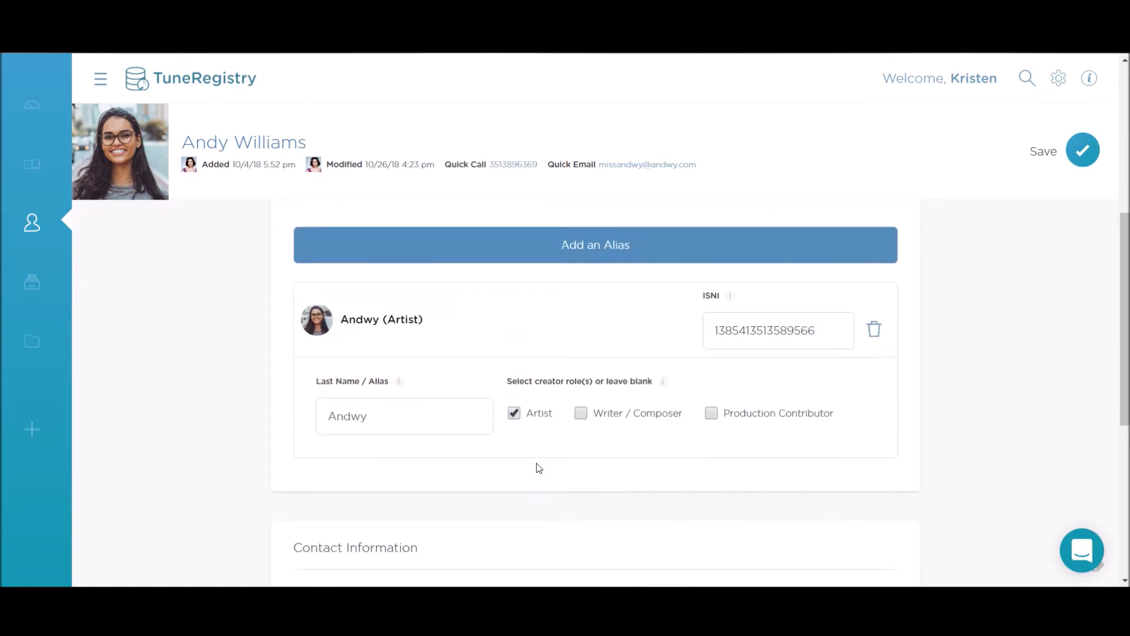
{"action": "scroll", "coordinate": [538, 389], "scroll_direction": "down", "scroll_amount": 5}
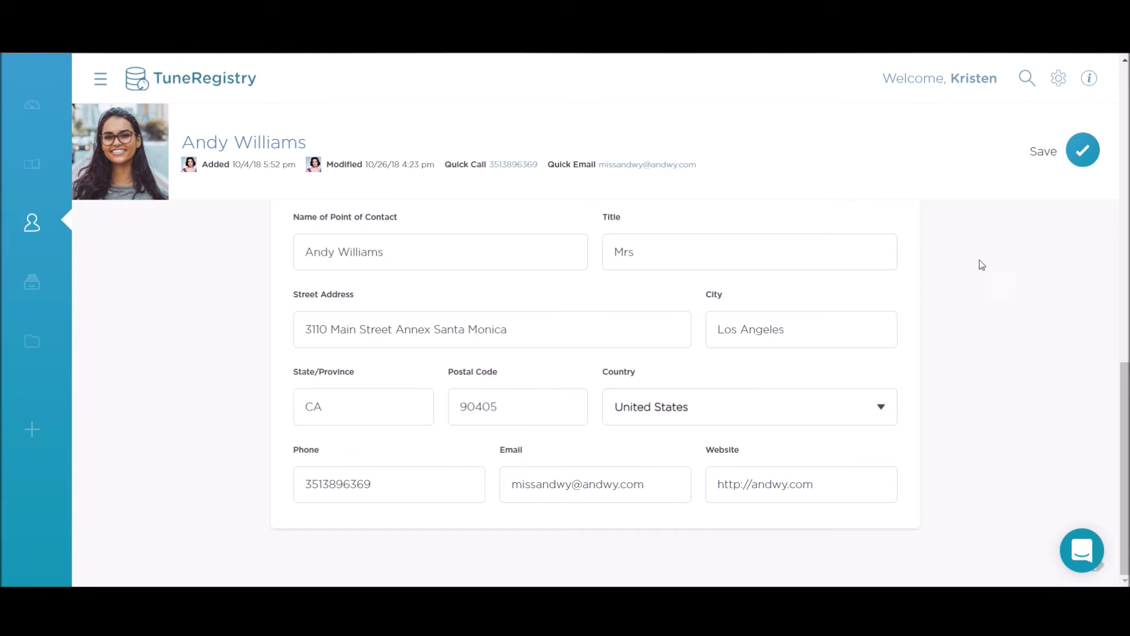
Step: Review the ABC Music Publishing company record's BMI publisher details, then return to My Contacts
{"action": "left_click", "coordinate": [25, 231]}
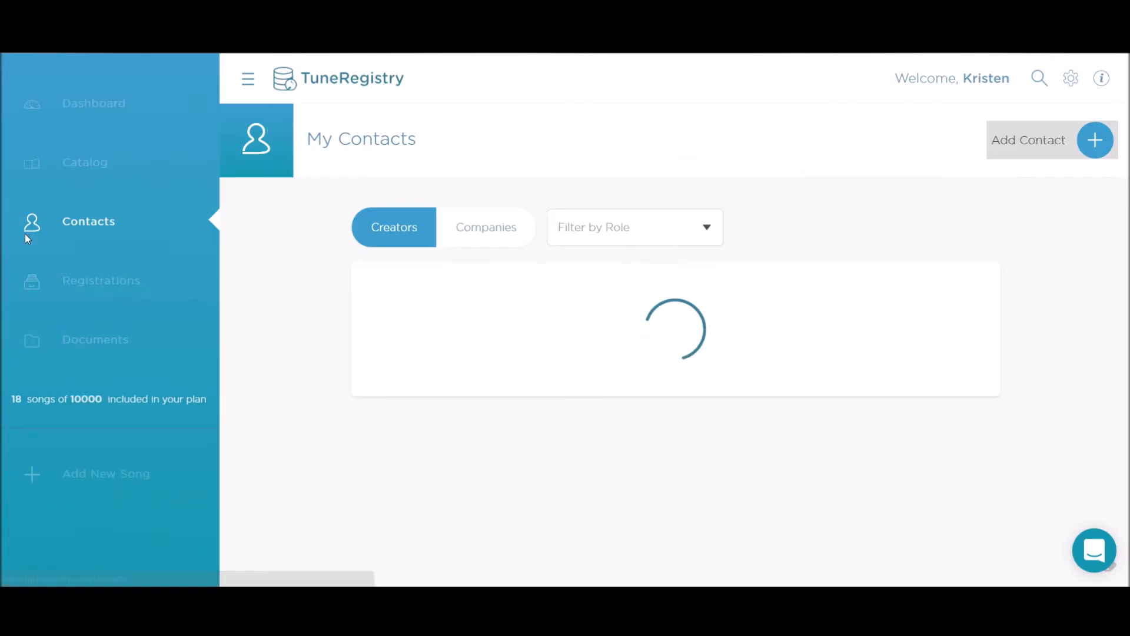
{"action": "left_click", "coordinate": [496, 235]}
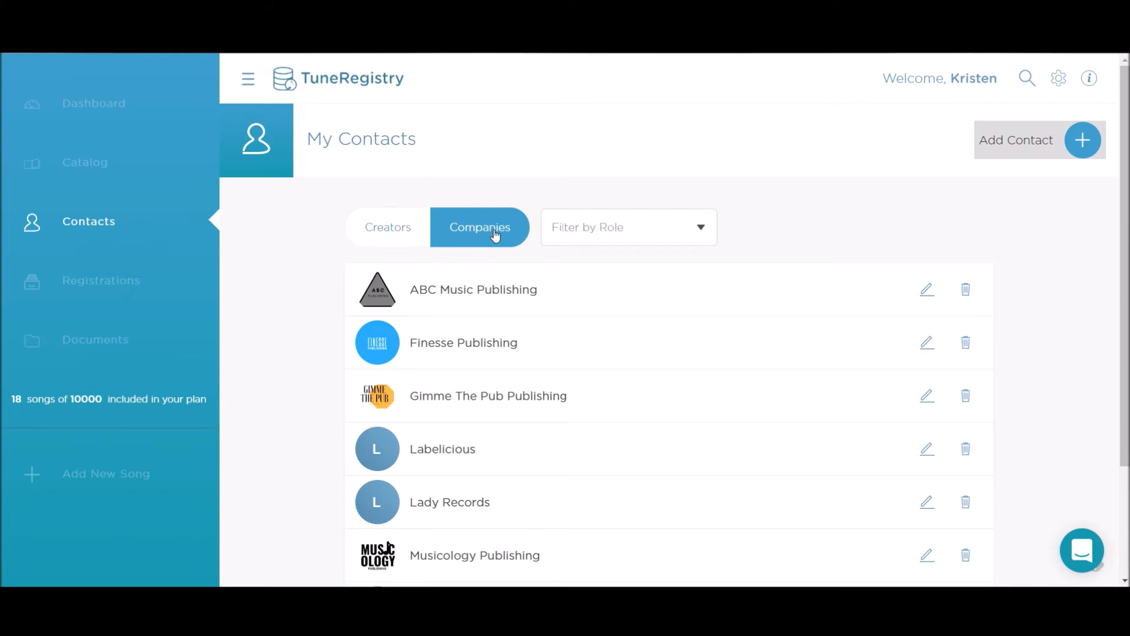
{"action": "left_click", "coordinate": [484, 298]}
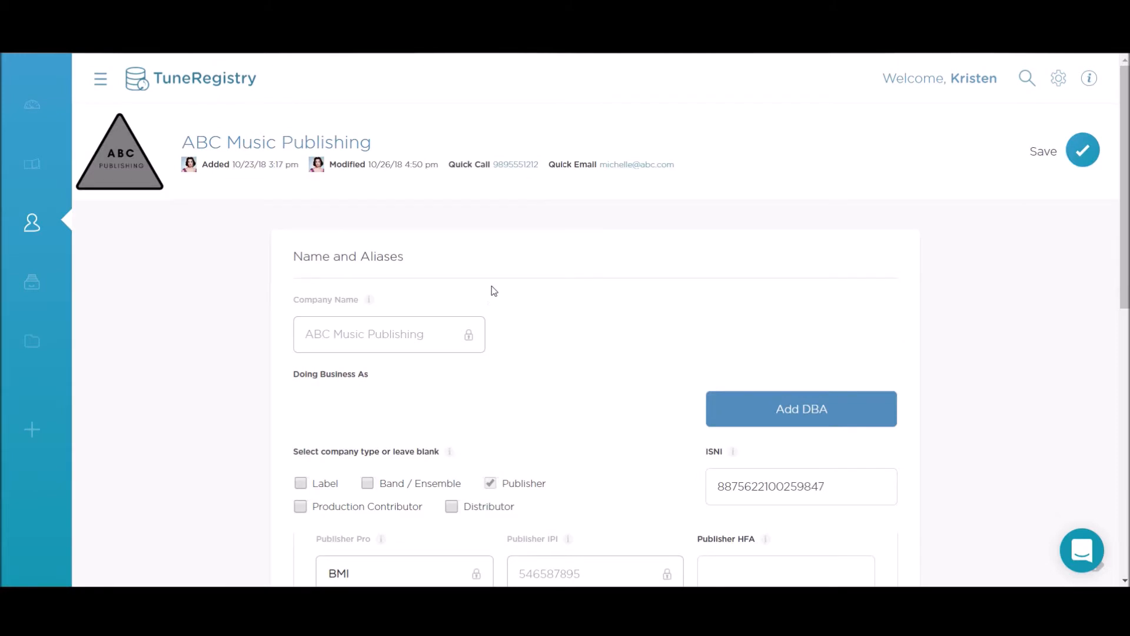
{"action": "scroll", "coordinate": [386, 344], "scroll_direction": "down", "scroll_amount": 1}
{"action": "scroll", "coordinate": [385, 344], "scroll_direction": "down", "scroll_amount": 2}
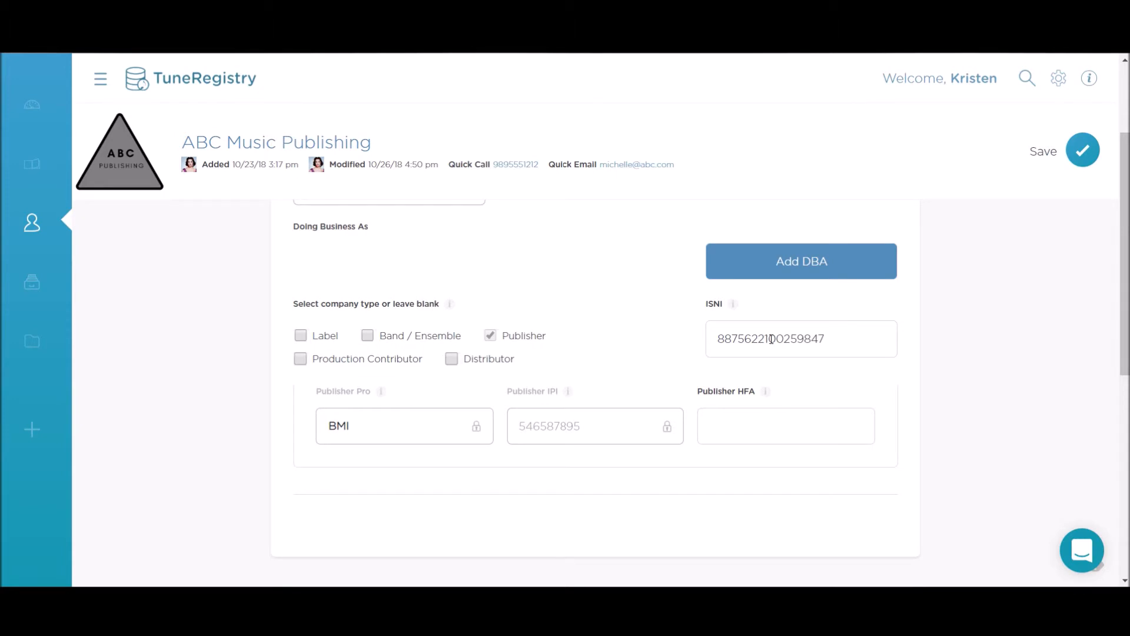
{"action": "scroll", "coordinate": [770, 339], "scroll_direction": "down", "scroll_amount": 1}
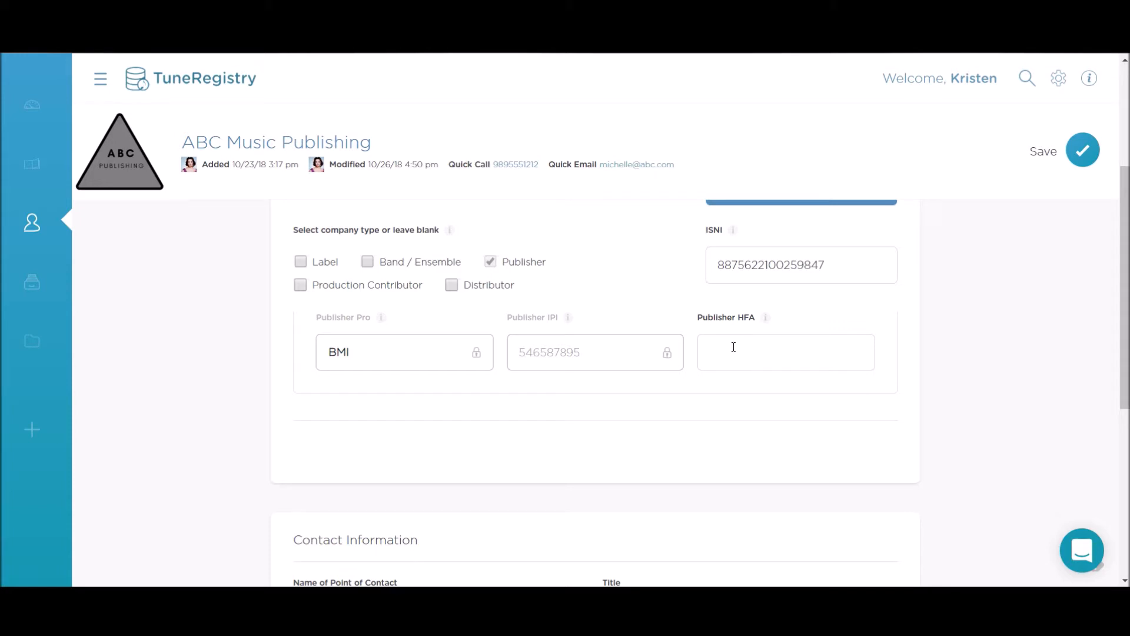
{"action": "scroll", "coordinate": [764, 349], "scroll_direction": "down", "scroll_amount": 5}
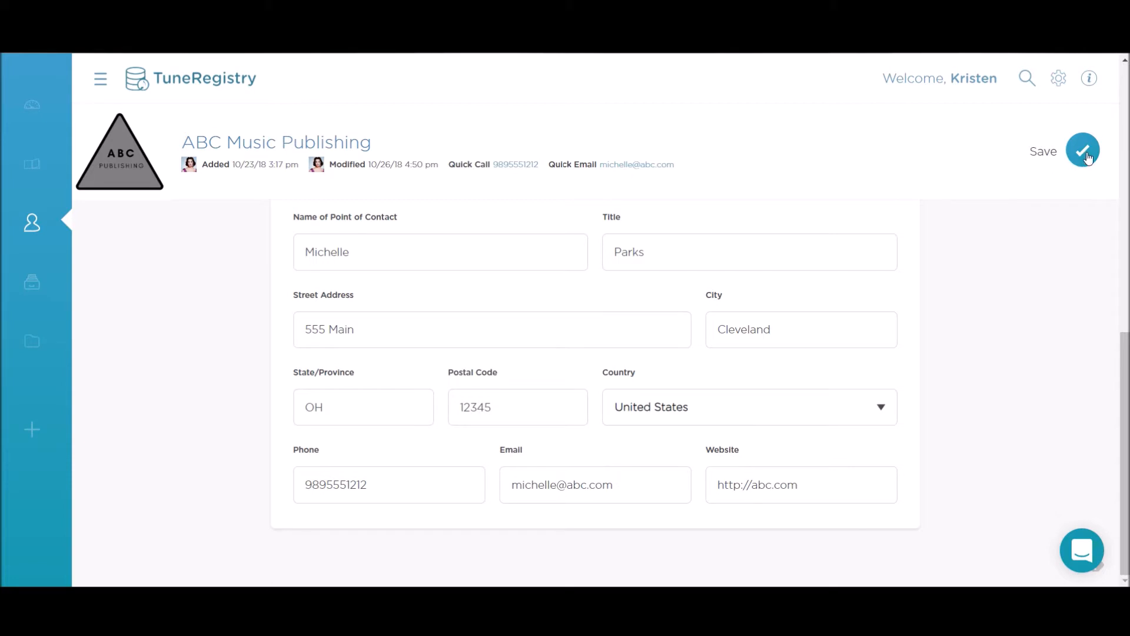
{"action": "left_click", "coordinate": [31, 236]}
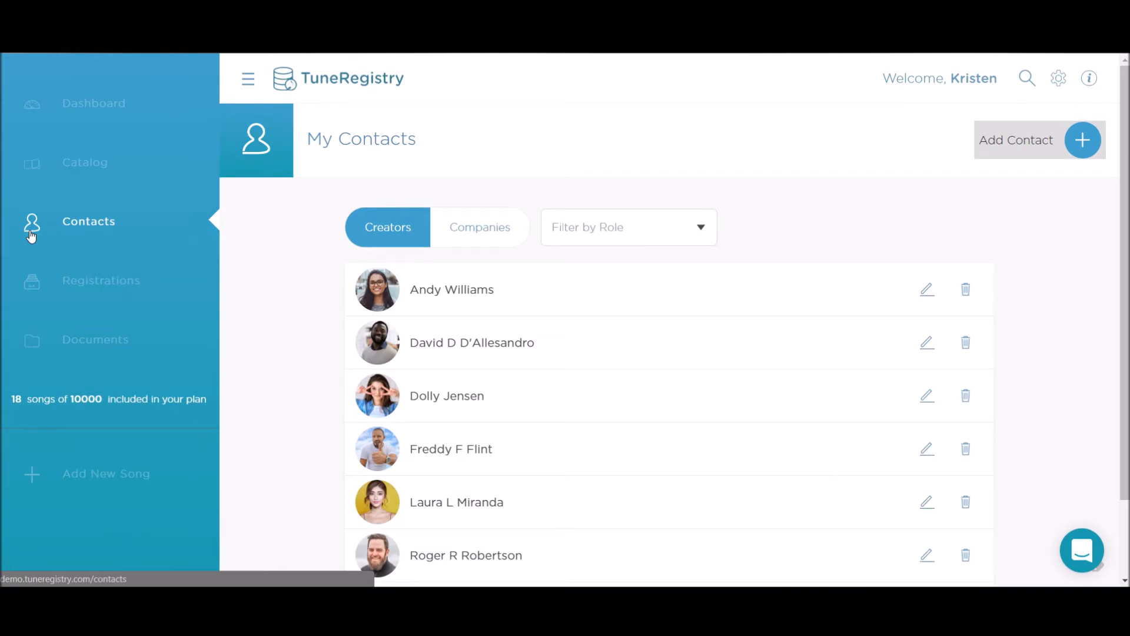
Step: Start a new song titled 'Hello', discard it unsaved, and go to the Catalog
{"action": "left_click", "coordinate": [94, 476]}
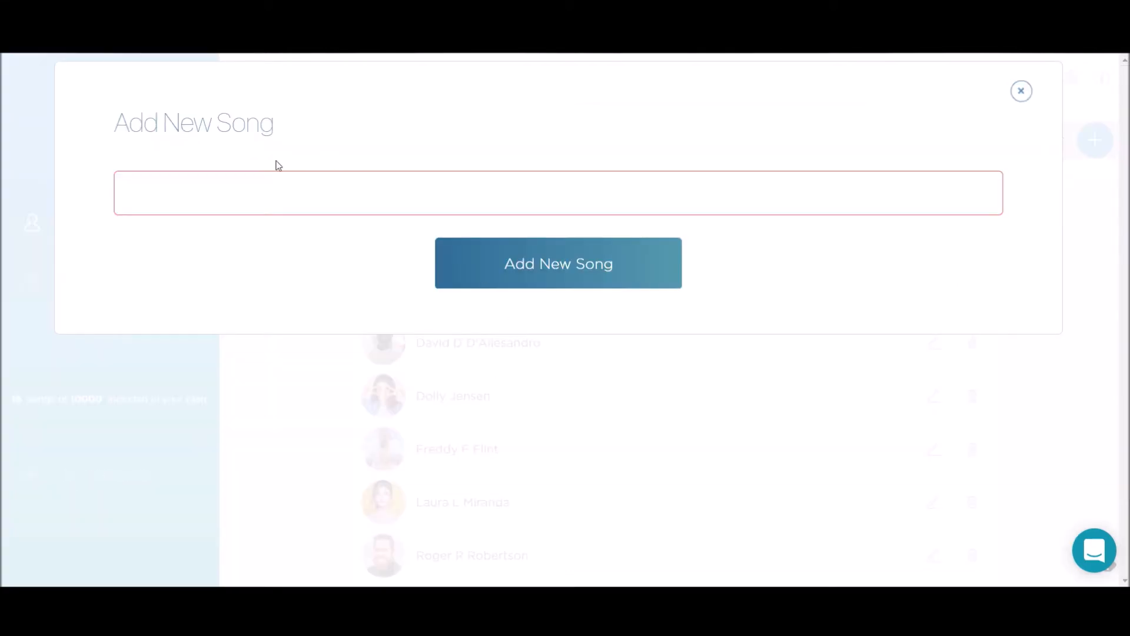
{"action": "left_click", "coordinate": [212, 188]}
{"action": "type", "text": "Hello"}
{"action": "left_click", "coordinate": [1021, 93]}
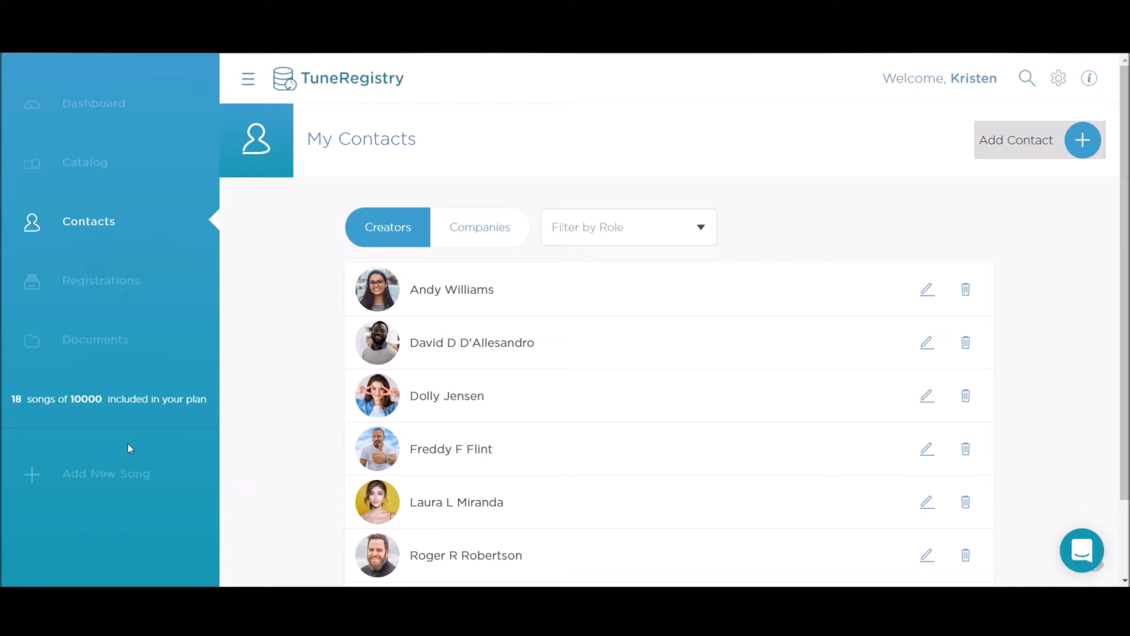
{"action": "left_click", "coordinate": [76, 169]}
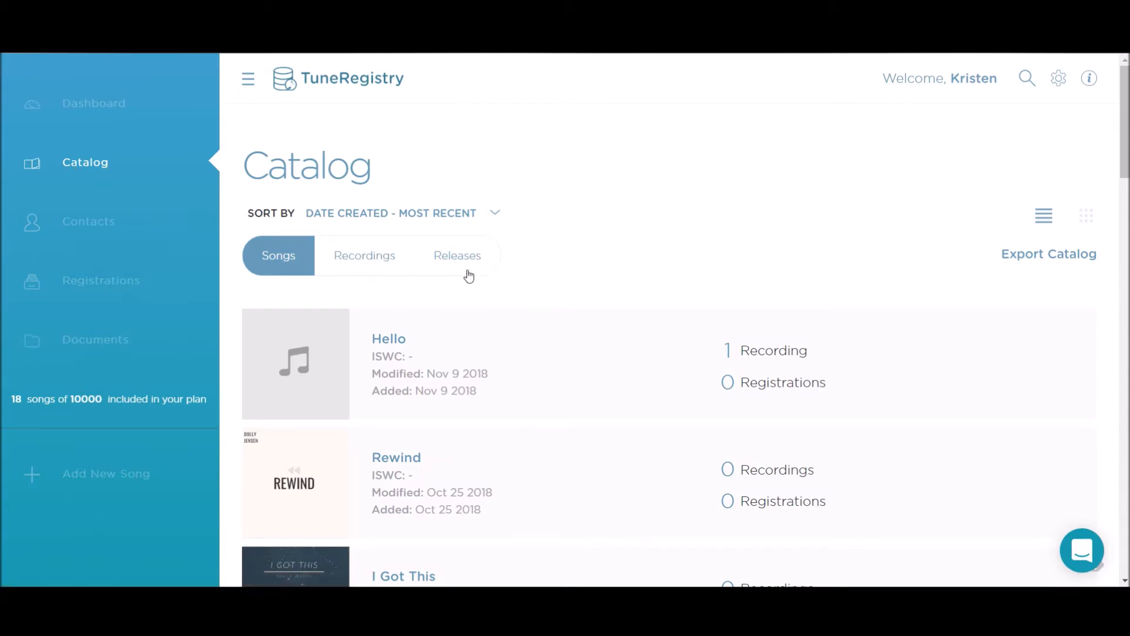
Step: Browse the catalog's Recordings and Releases lists, then open the song Rewind from Songs
{"action": "left_click", "coordinate": [375, 263]}
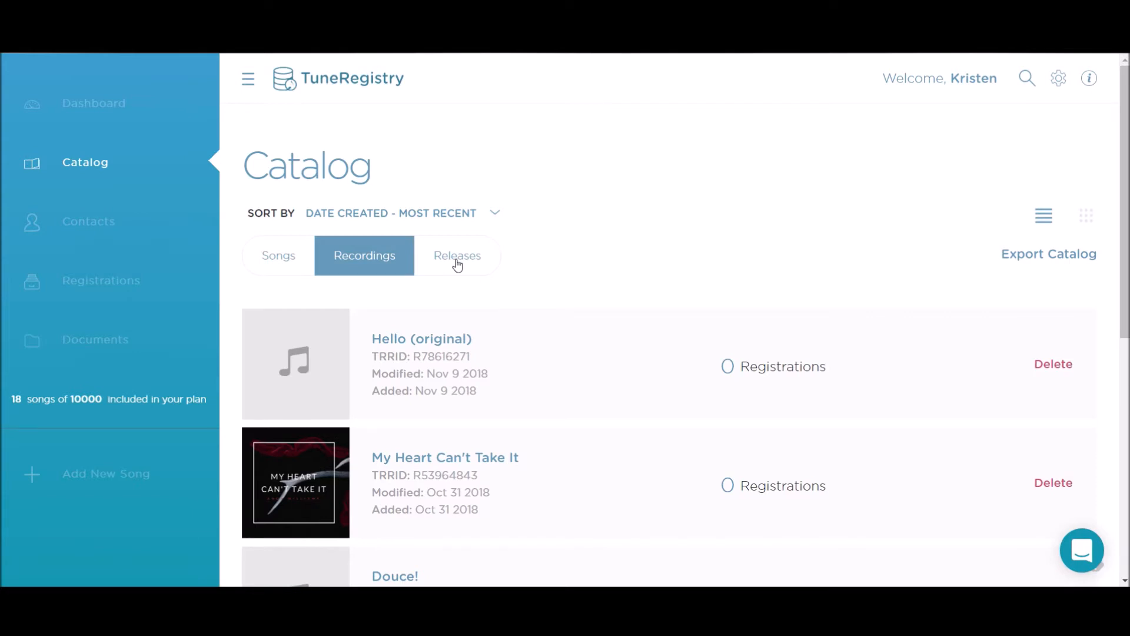
{"action": "left_click", "coordinate": [457, 265]}
{"action": "left_click", "coordinate": [277, 257]}
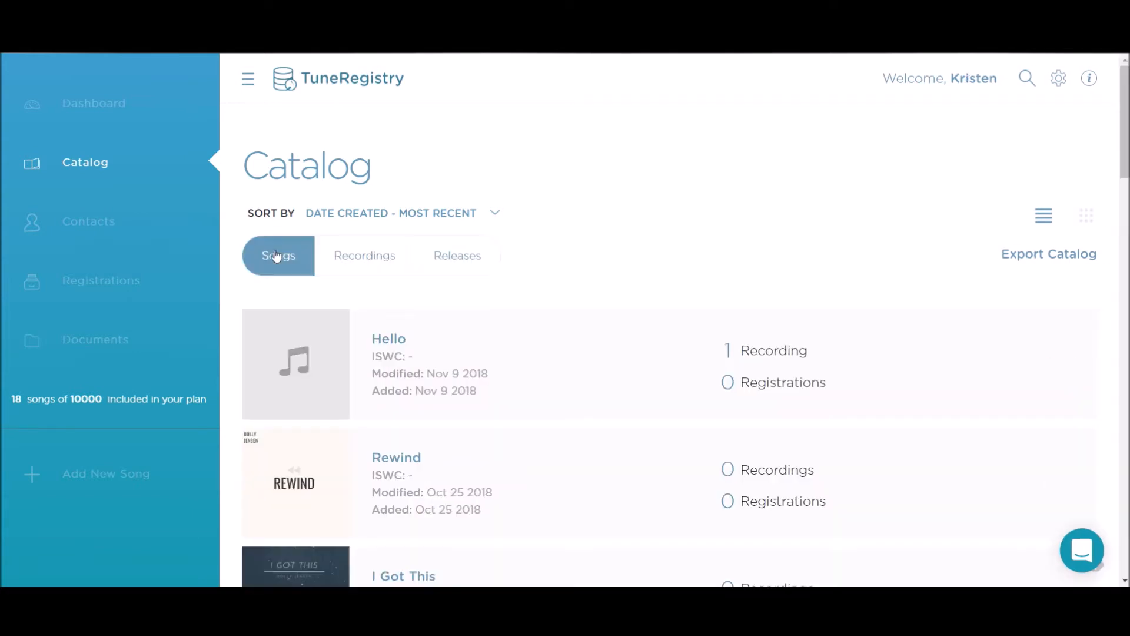
{"action": "scroll", "coordinate": [399, 386], "scroll_direction": "down", "scroll_amount": 1}
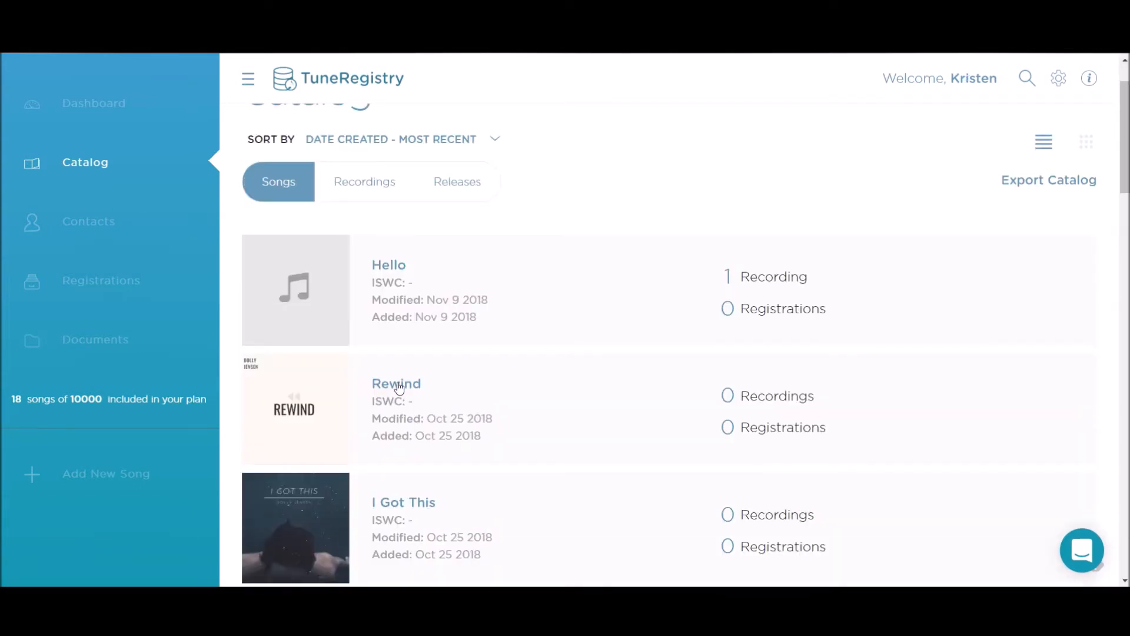
{"action": "left_click", "coordinate": [399, 386]}
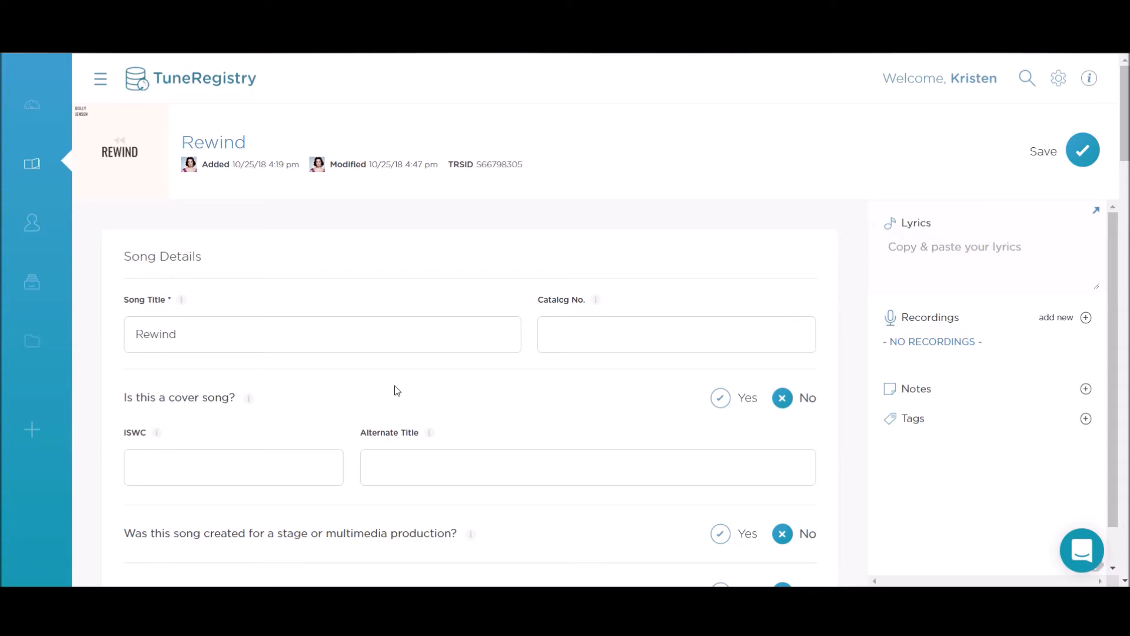
{"action": "scroll", "coordinate": [396, 394], "scroll_direction": "down", "scroll_amount": 1}
{"action": "scroll", "coordinate": [398, 394], "scroll_direction": "down", "scroll_amount": 1}
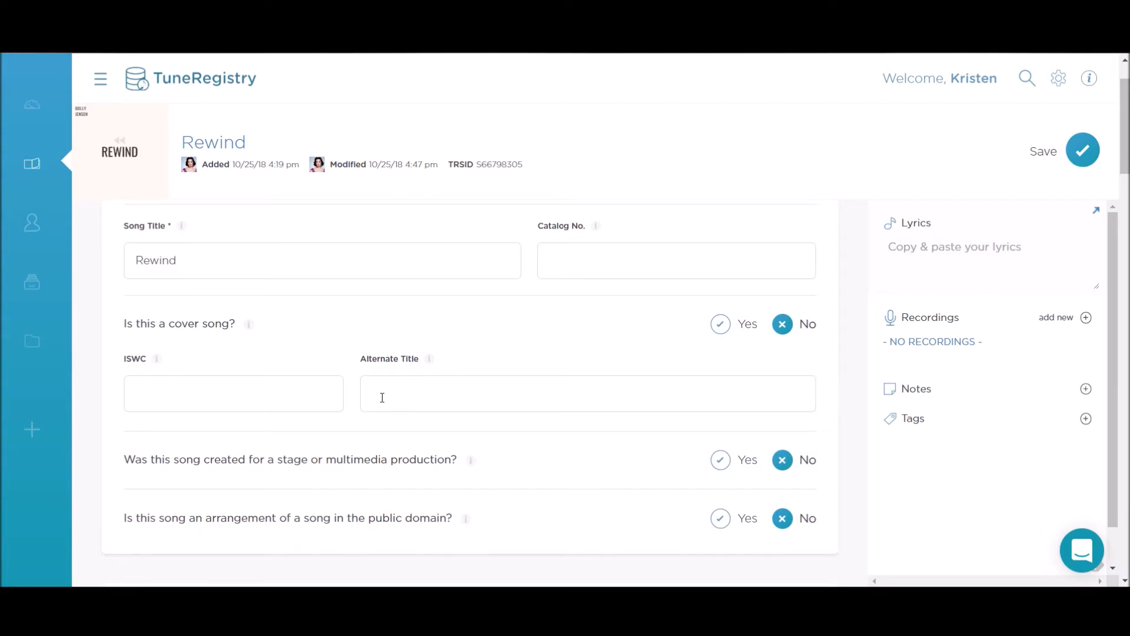
{"action": "scroll", "coordinate": [382, 406], "scroll_direction": "down", "scroll_amount": 1}
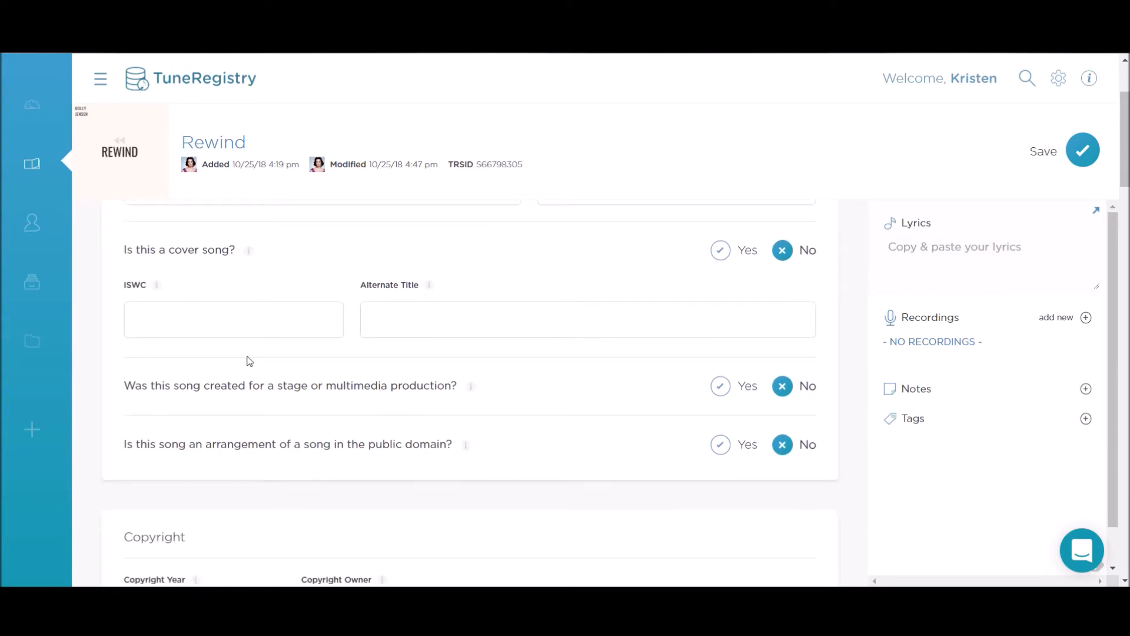
{"action": "scroll", "coordinate": [269, 360], "scroll_direction": "down", "scroll_amount": 1}
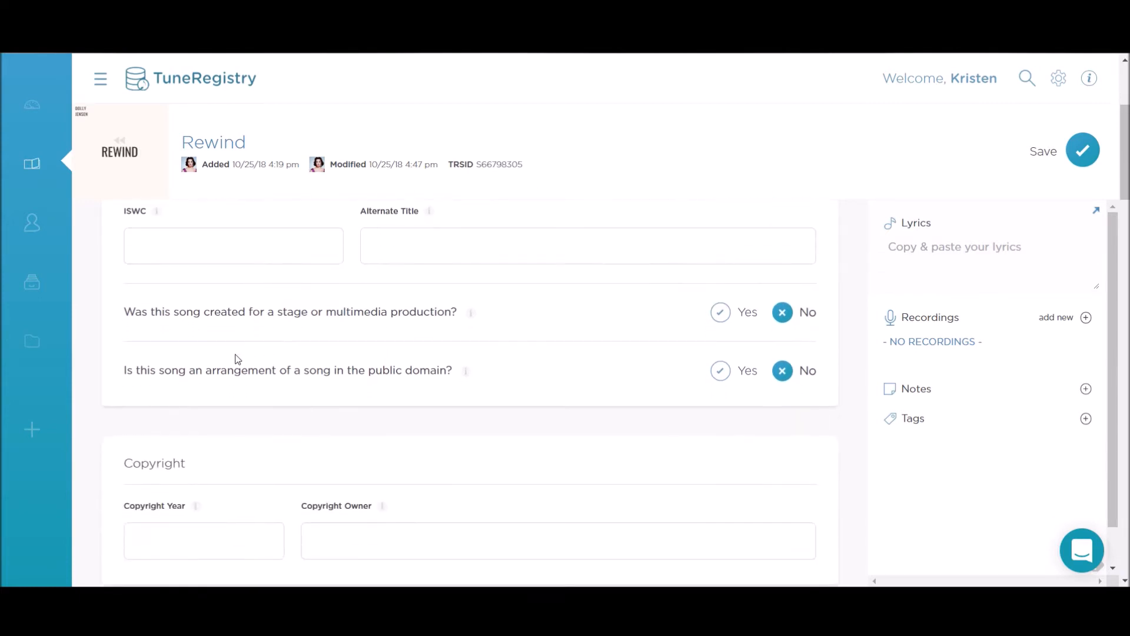
{"action": "scroll", "coordinate": [353, 368], "scroll_direction": "up", "scroll_amount": 2}
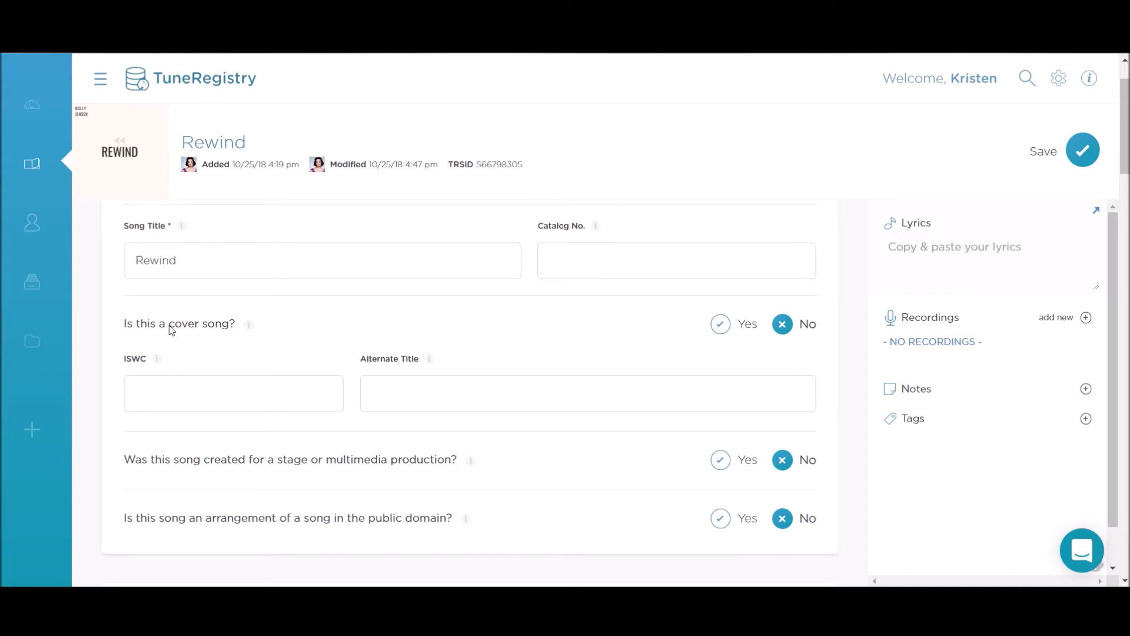
{"action": "left_click", "coordinate": [728, 330]}
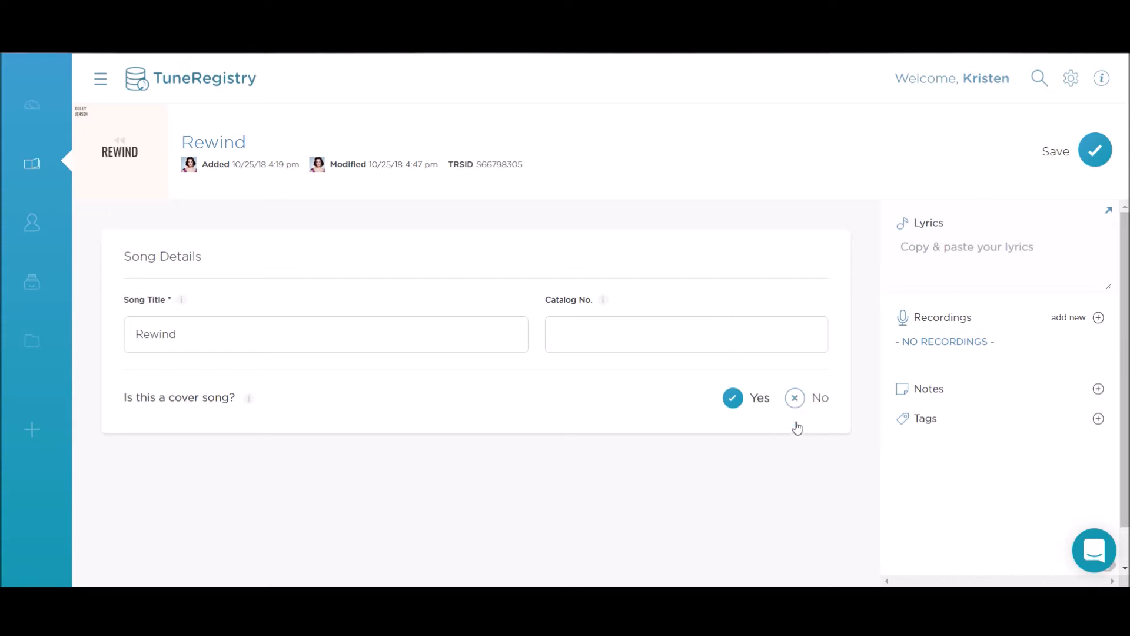
{"action": "left_click", "coordinate": [795, 401]}
{"action": "scroll", "coordinate": [781, 406], "scroll_direction": "down", "scroll_amount": 4}
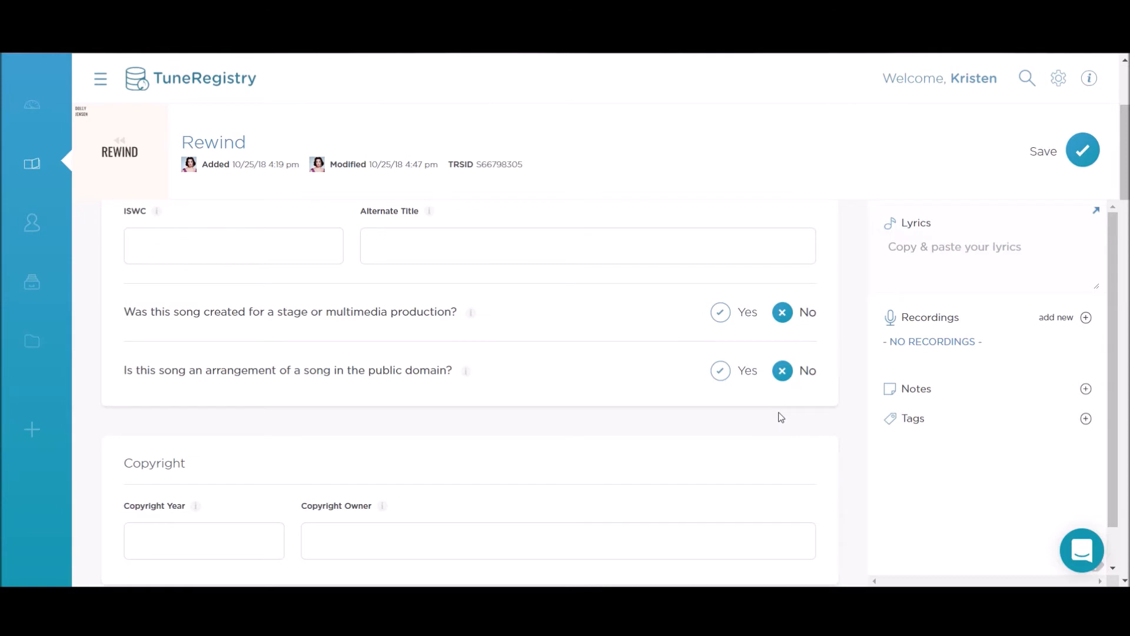
{"action": "scroll", "coordinate": [722, 384], "scroll_direction": "down", "scroll_amount": 3}
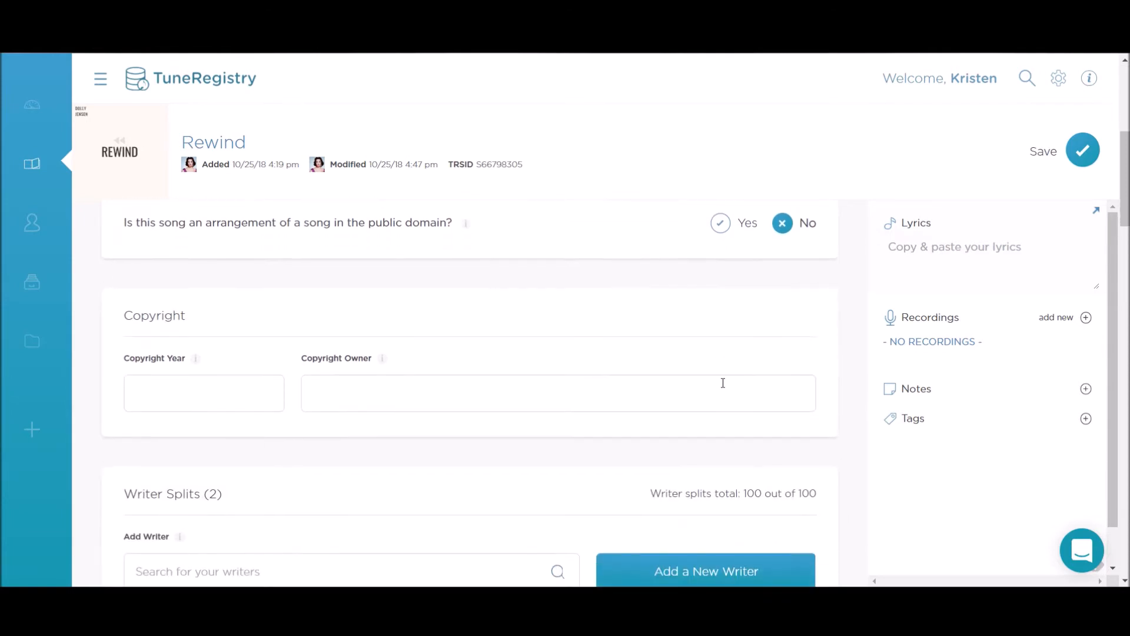
{"action": "scroll", "coordinate": [723, 383], "scroll_direction": "down", "scroll_amount": 2}
{"action": "scroll", "coordinate": [724, 422], "scroll_direction": "down", "scroll_amount": 3}
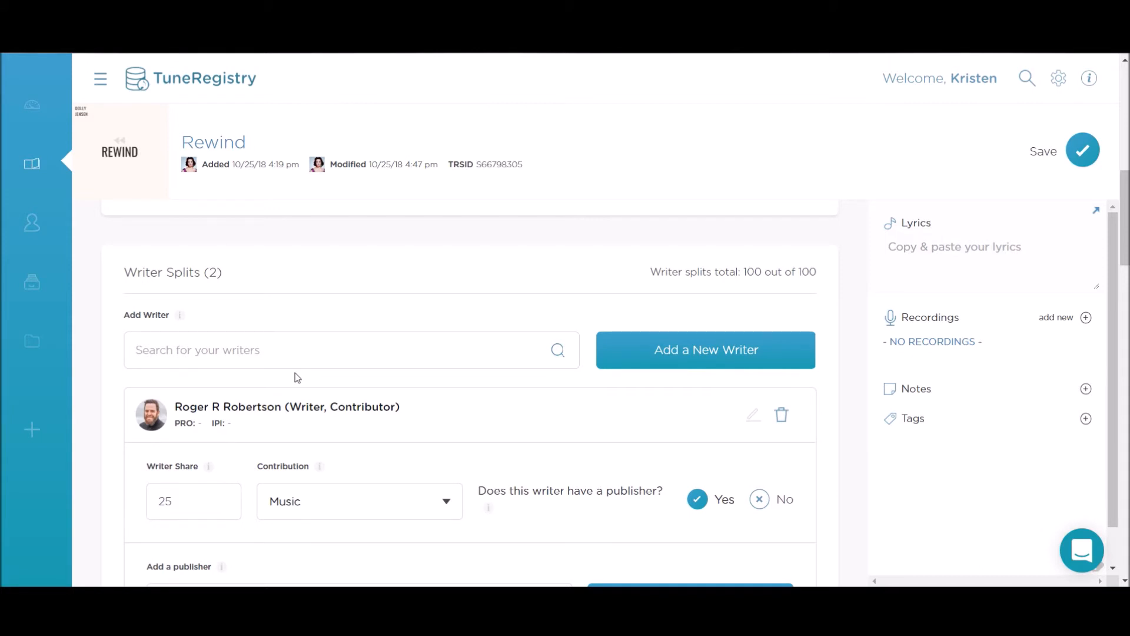
Step: Search writers for 'Andy' and add the suggested writer to Rewind's splits
{"action": "scroll", "coordinate": [296, 389], "scroll_direction": "down", "scroll_amount": 2}
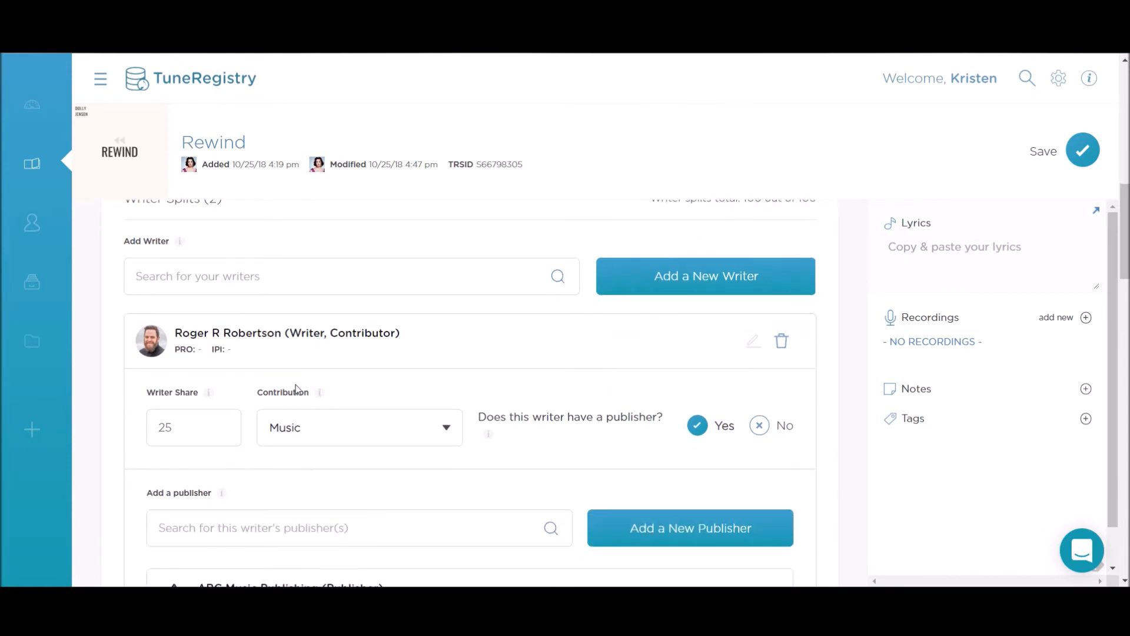
{"action": "scroll", "coordinate": [341, 418], "scroll_direction": "down", "scroll_amount": 2}
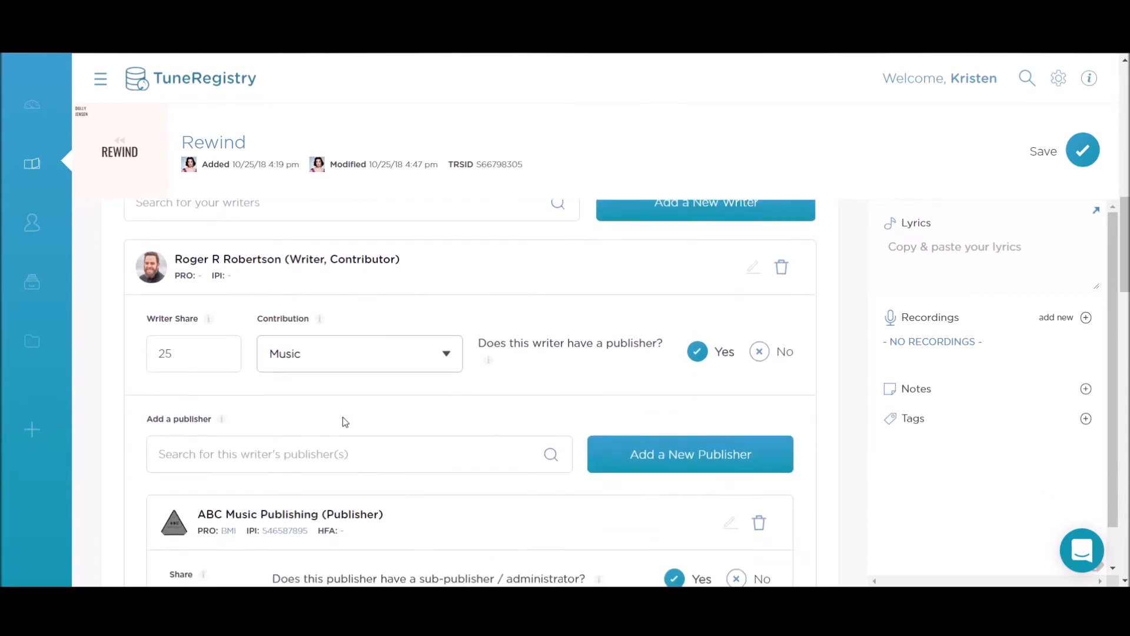
{"action": "scroll", "coordinate": [342, 417], "scroll_direction": "down", "scroll_amount": 4}
{"action": "scroll", "coordinate": [343, 417], "scroll_direction": "up", "scroll_amount": 4}
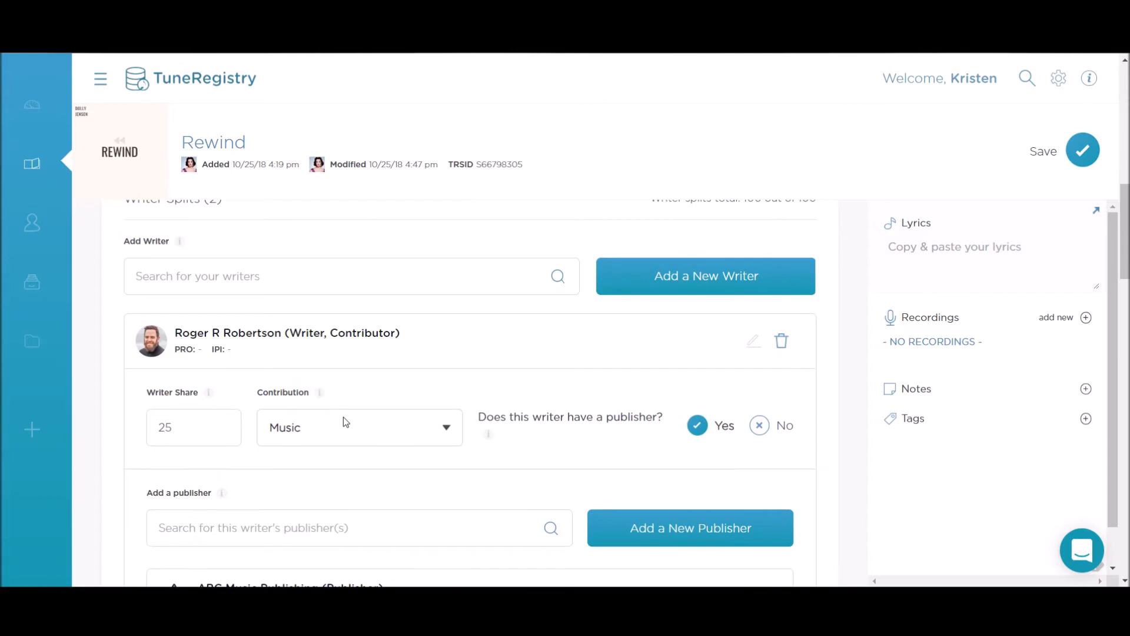
{"action": "scroll", "coordinate": [343, 416], "scroll_direction": "up", "scroll_amount": 3}
{"action": "left_click", "coordinate": [206, 424]}
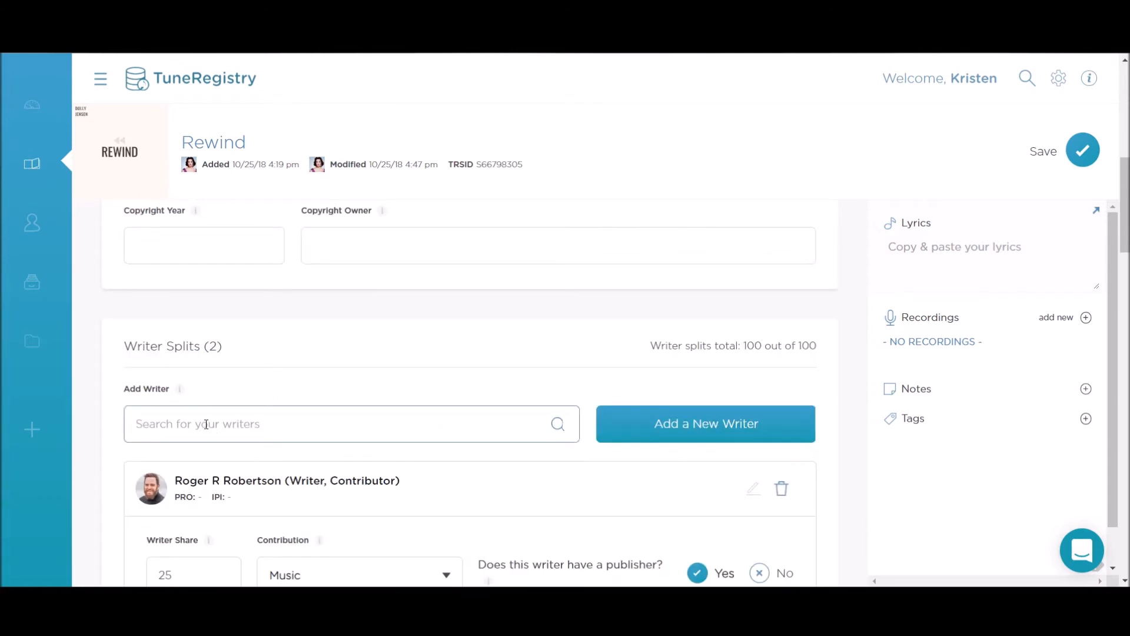
{"action": "type", "text": "Andy"}
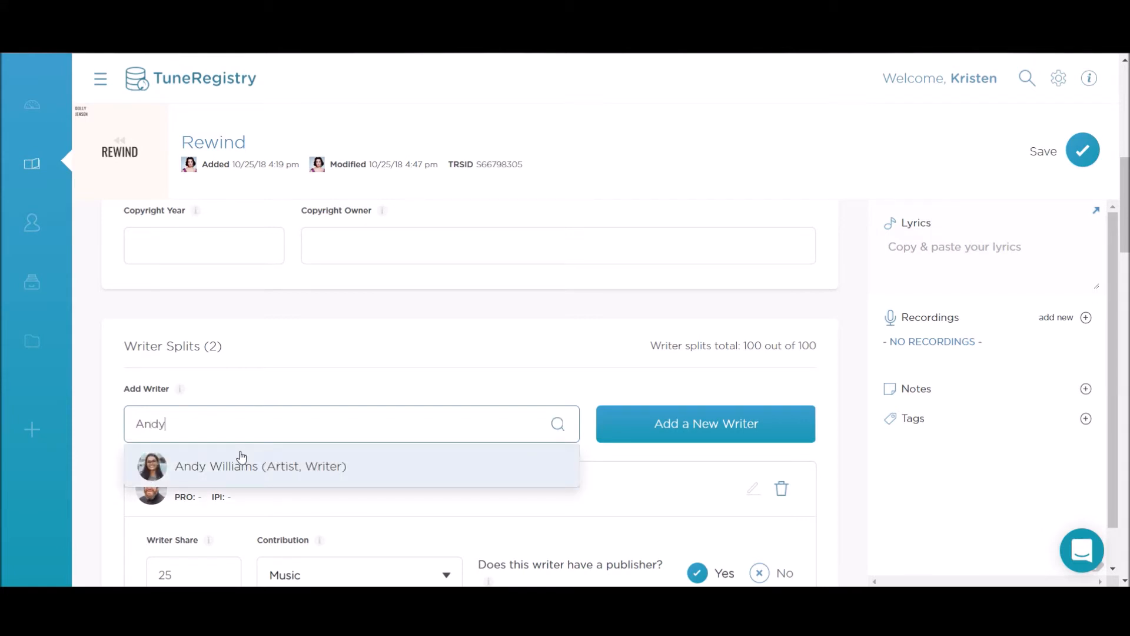
{"action": "left_click", "coordinate": [222, 467]}
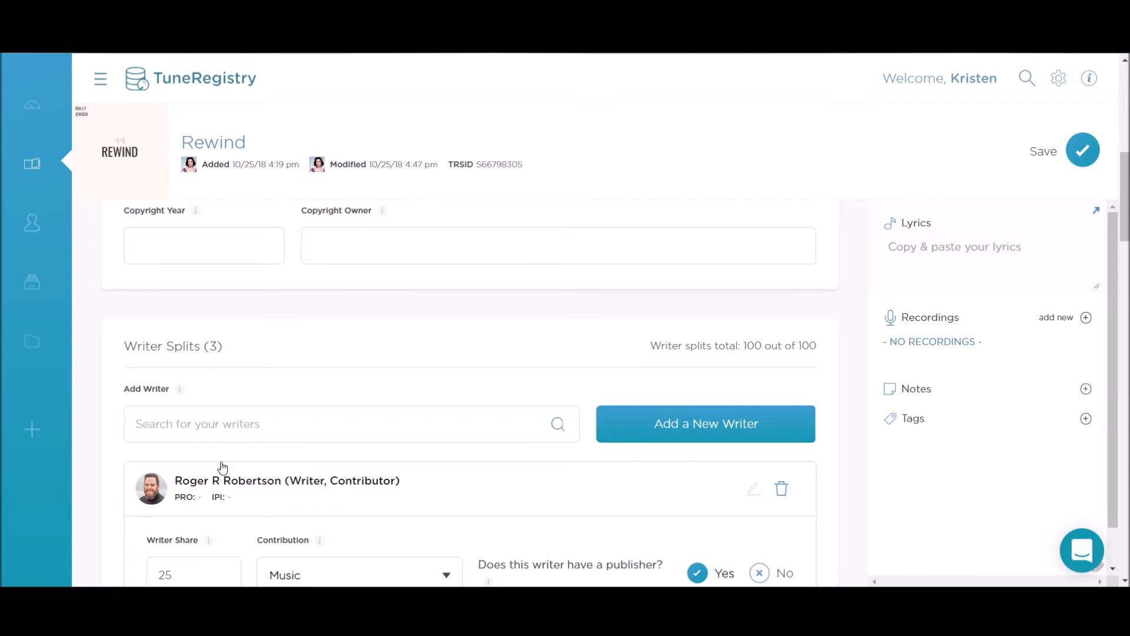
Step: Begin a new writer contact, cancel it, and try a writer search for 'and'
{"action": "scroll", "coordinate": [230, 471], "scroll_direction": "down", "scroll_amount": 1}
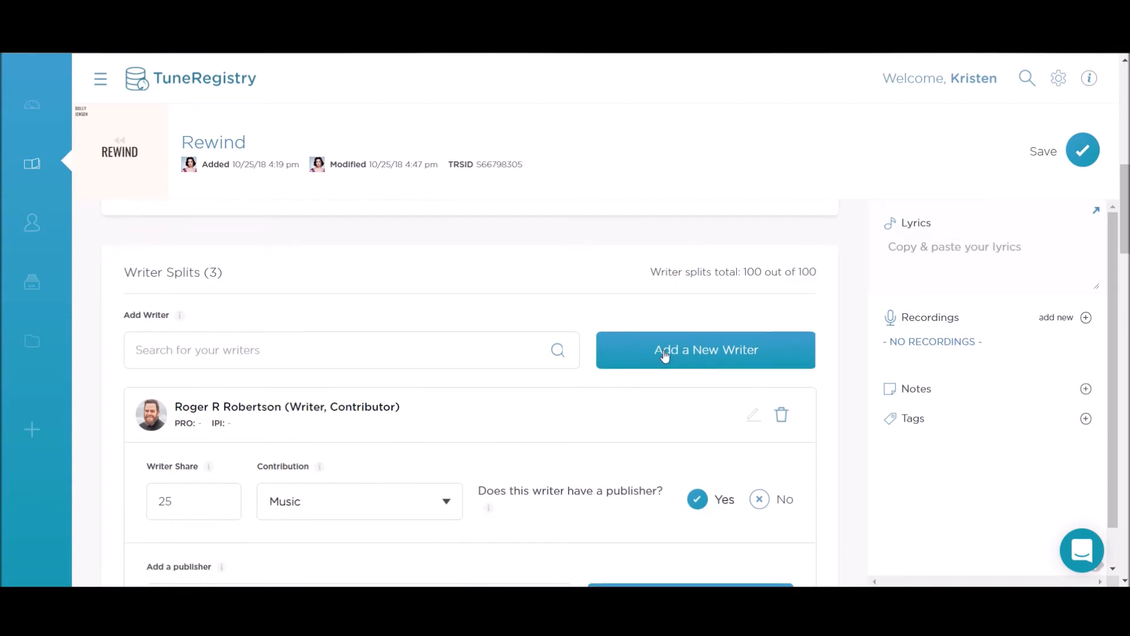
{"action": "left_click", "coordinate": [701, 356]}
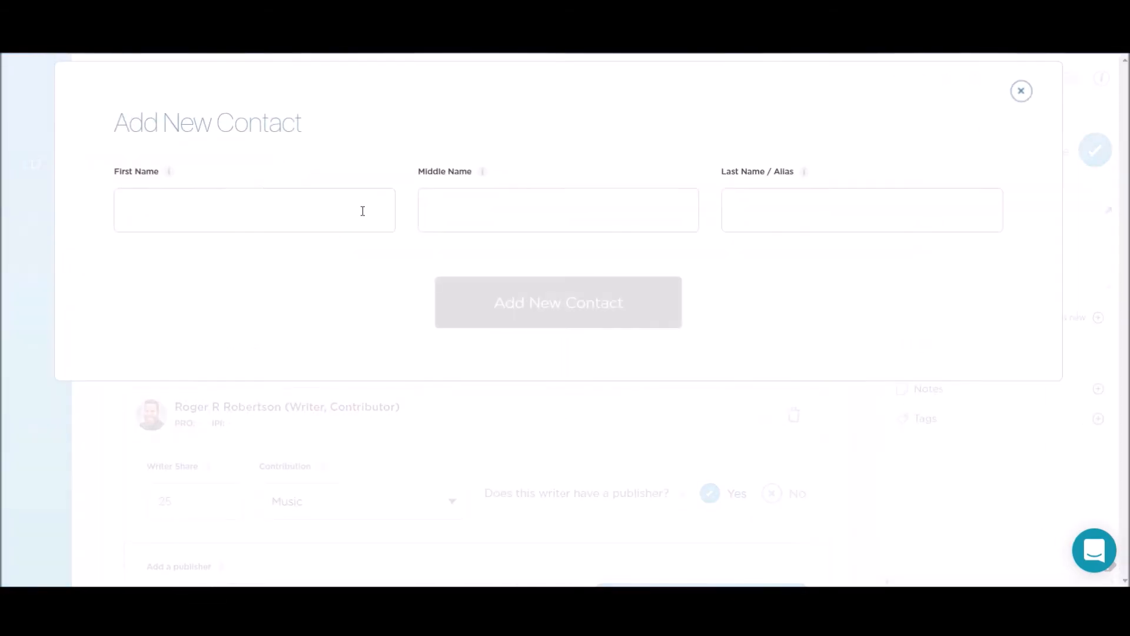
{"action": "left_click", "coordinate": [259, 193]}
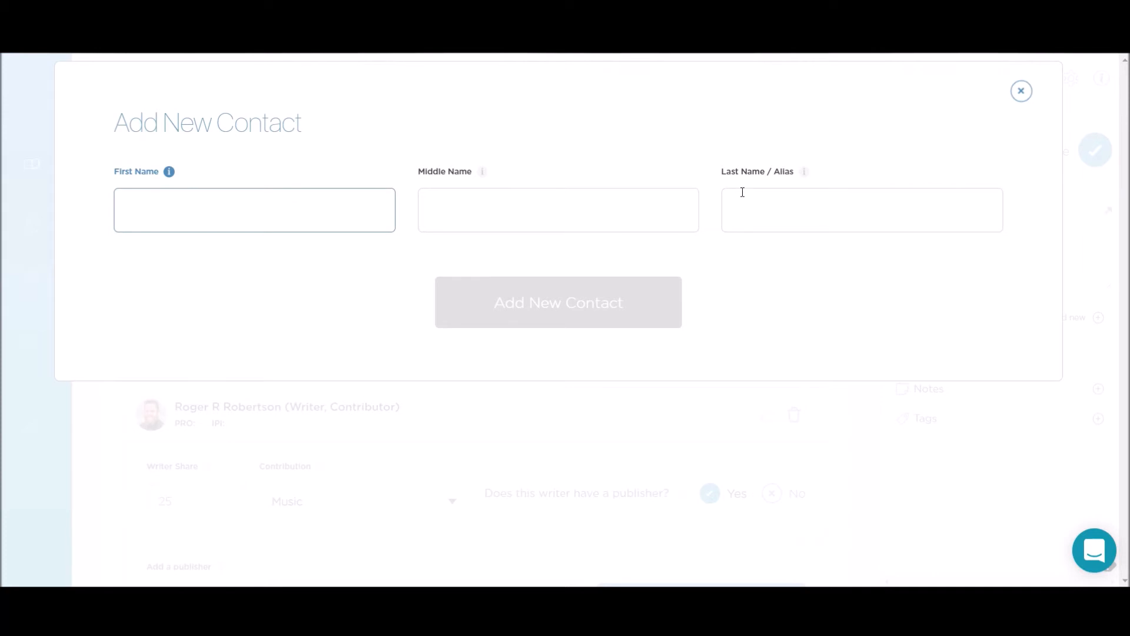
{"action": "left_click", "coordinate": [1021, 91]}
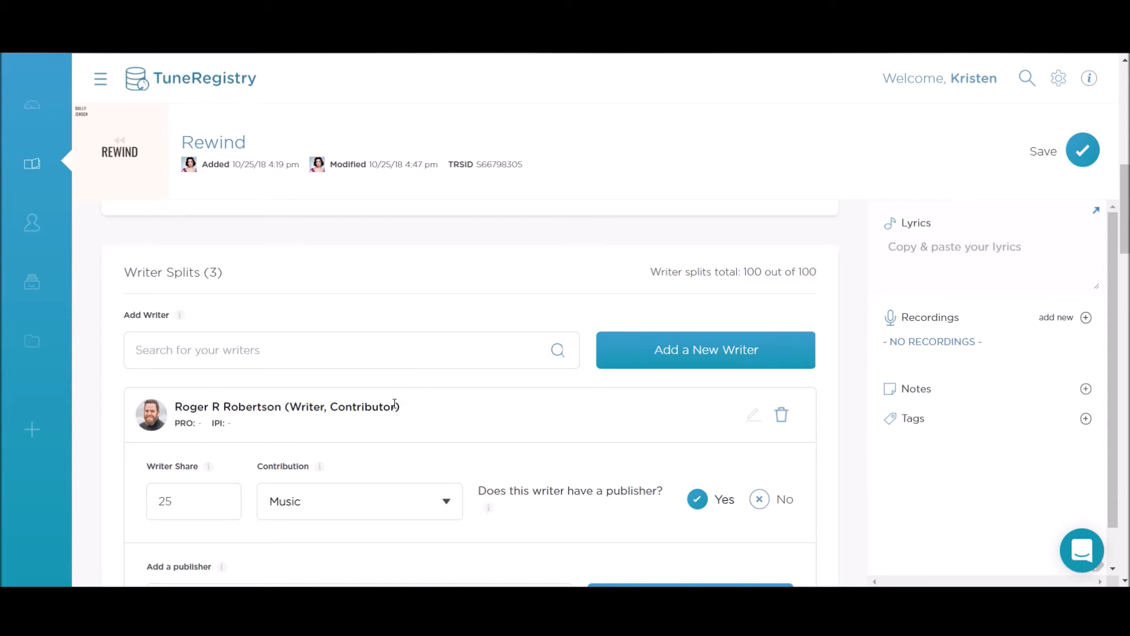
{"action": "left_click", "coordinate": [310, 342]}
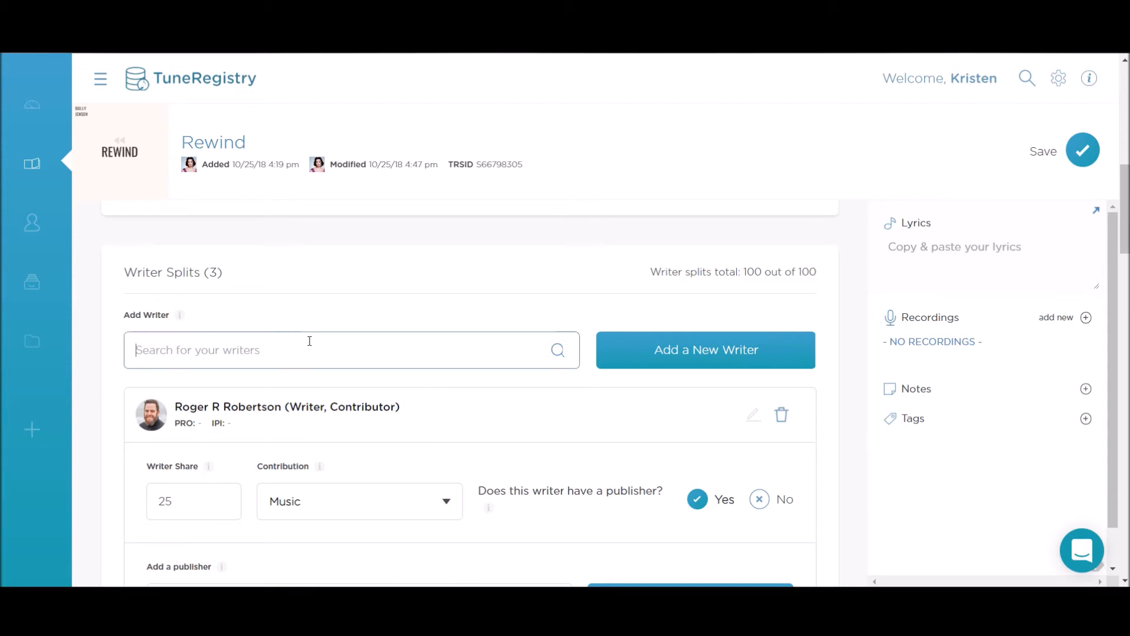
{"action": "type", "text": "and"}
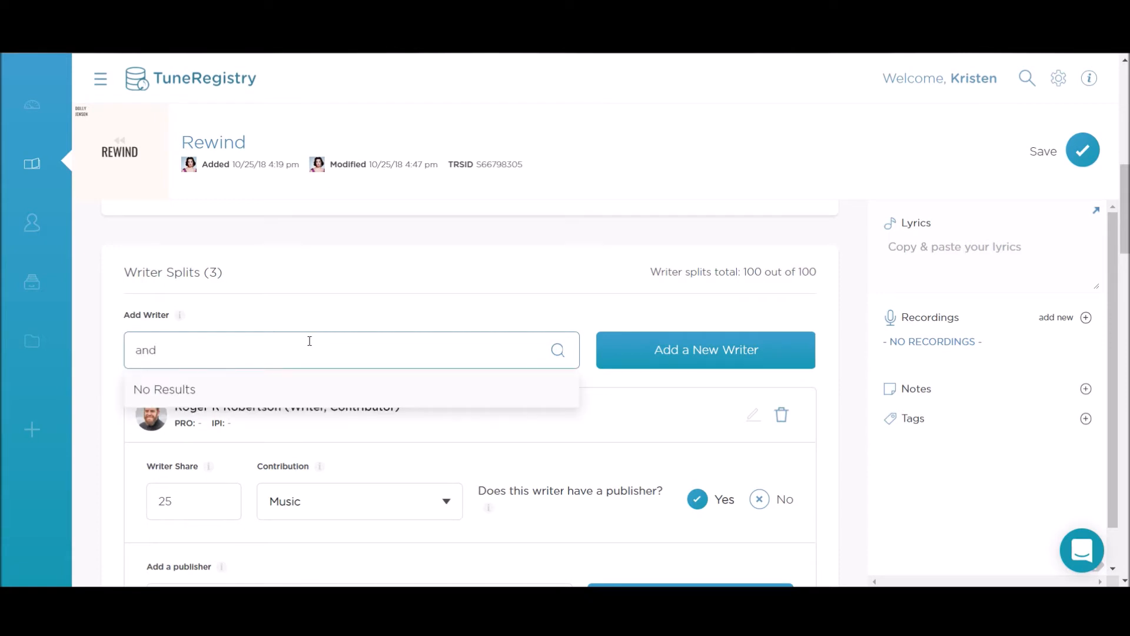
{"action": "key", "text": "BackSpace"}
{"action": "key", "text": "BackSpace"}
{"action": "key", "text": "BackSpace"}
Step: Scroll down to the added writer's card and the Registrations section
{"action": "scroll", "coordinate": [309, 343], "scroll_direction": "down", "scroll_amount": 6}
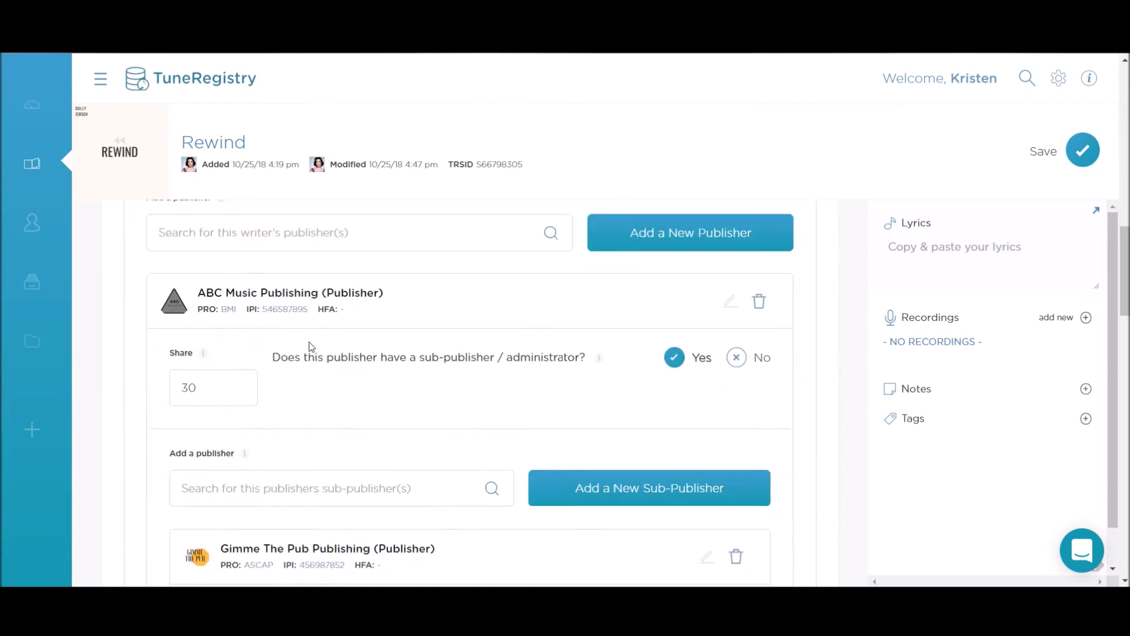
{"action": "scroll", "coordinate": [311, 346], "scroll_direction": "up", "scroll_amount": 3}
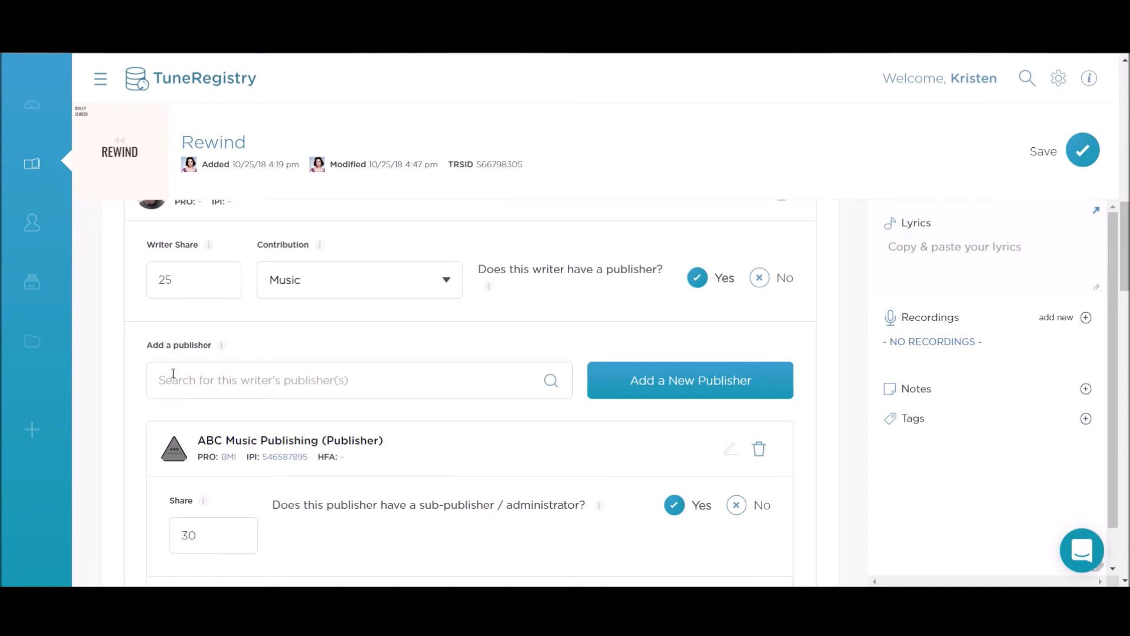
{"action": "scroll", "coordinate": [203, 373], "scroll_direction": "down", "scroll_amount": 2}
{"action": "scroll", "coordinate": [203, 323], "scroll_direction": "up", "scroll_amount": 5}
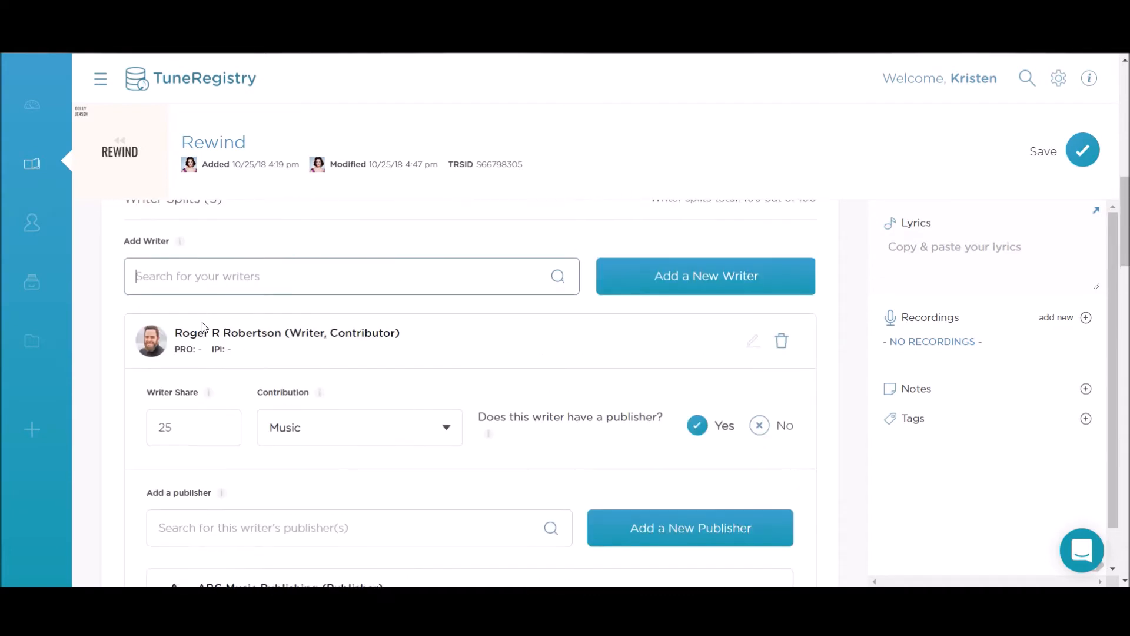
{"action": "scroll", "coordinate": [206, 344], "scroll_direction": "down", "scroll_amount": 5}
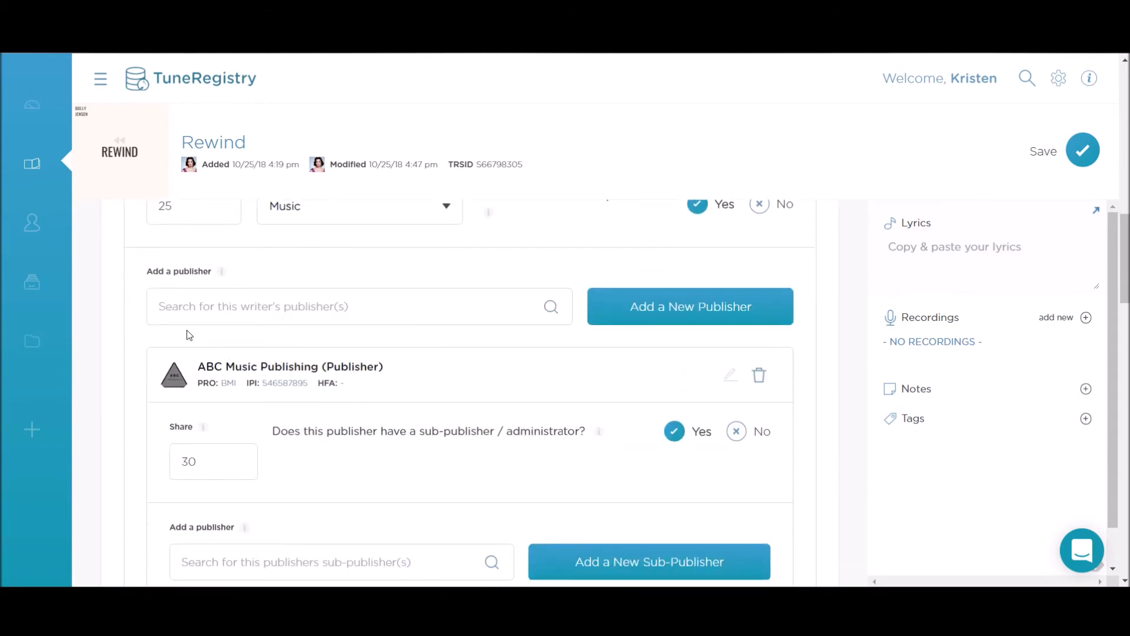
{"action": "scroll", "coordinate": [189, 334], "scroll_direction": "up", "scroll_amount": 2}
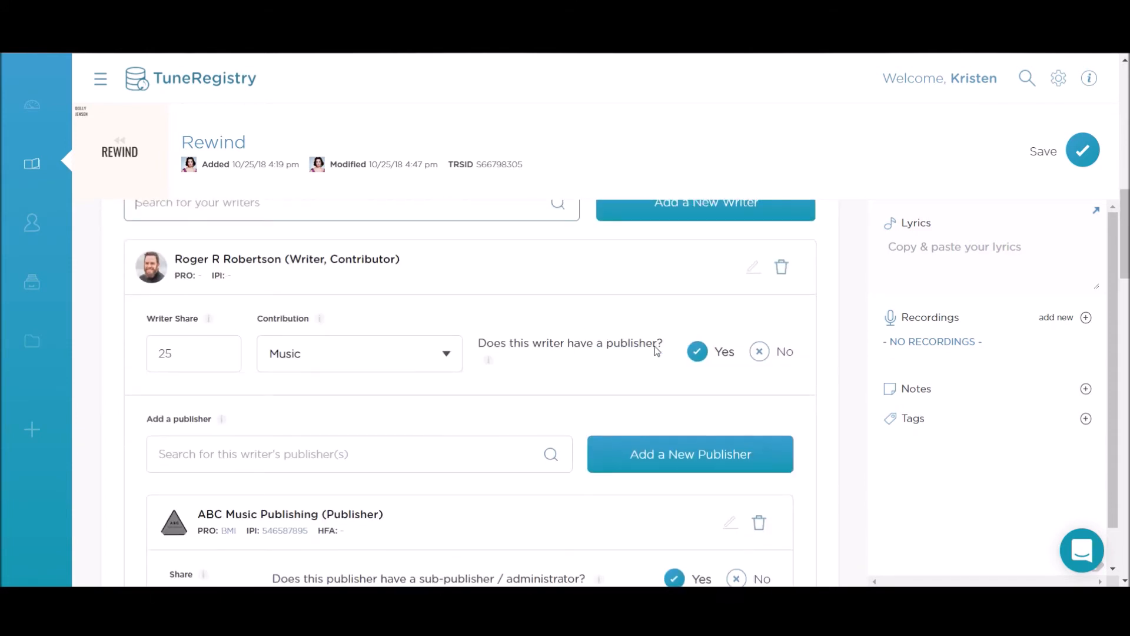
{"action": "scroll", "coordinate": [275, 420], "scroll_direction": "down", "scroll_amount": 2}
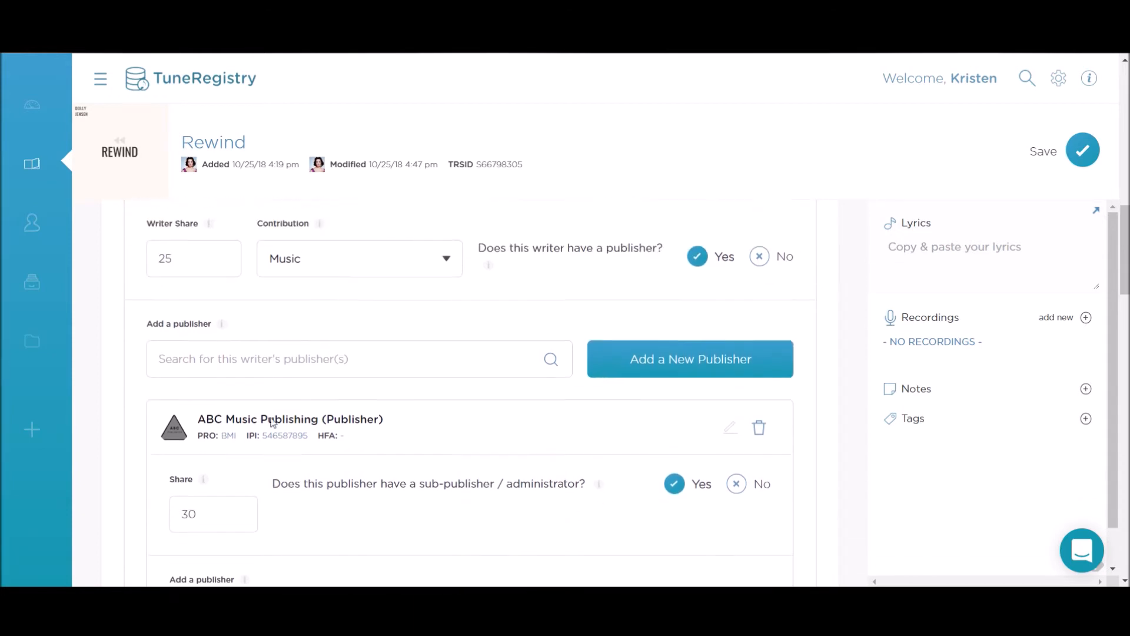
{"action": "scroll", "coordinate": [272, 421], "scroll_direction": "up", "scroll_amount": 1}
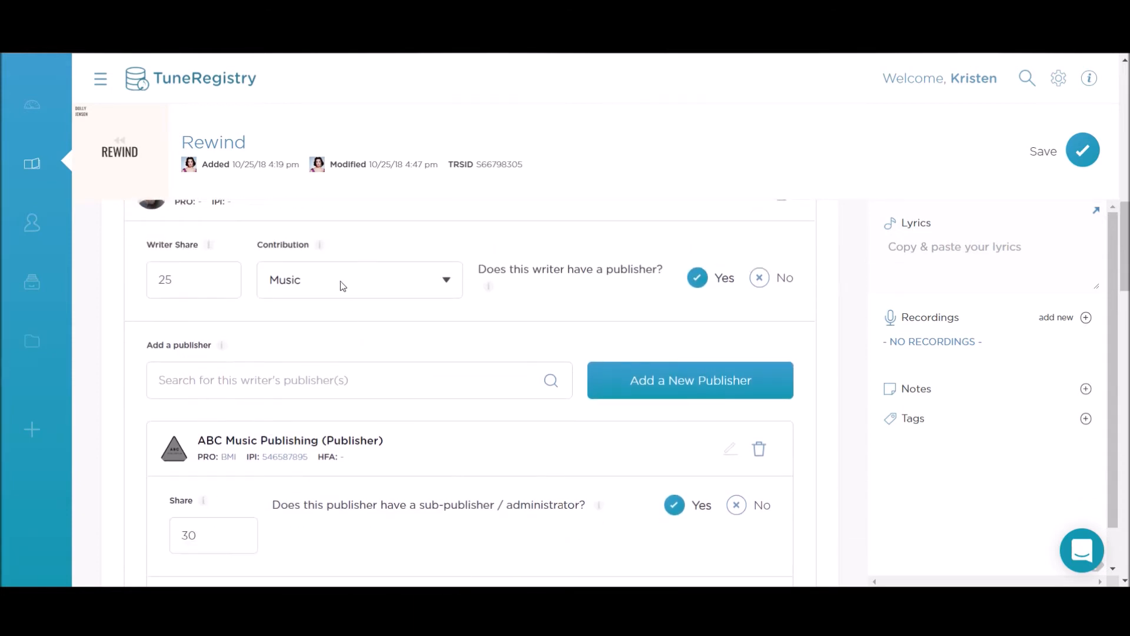
{"action": "scroll", "coordinate": [341, 382], "scroll_direction": "down", "scroll_amount": 3}
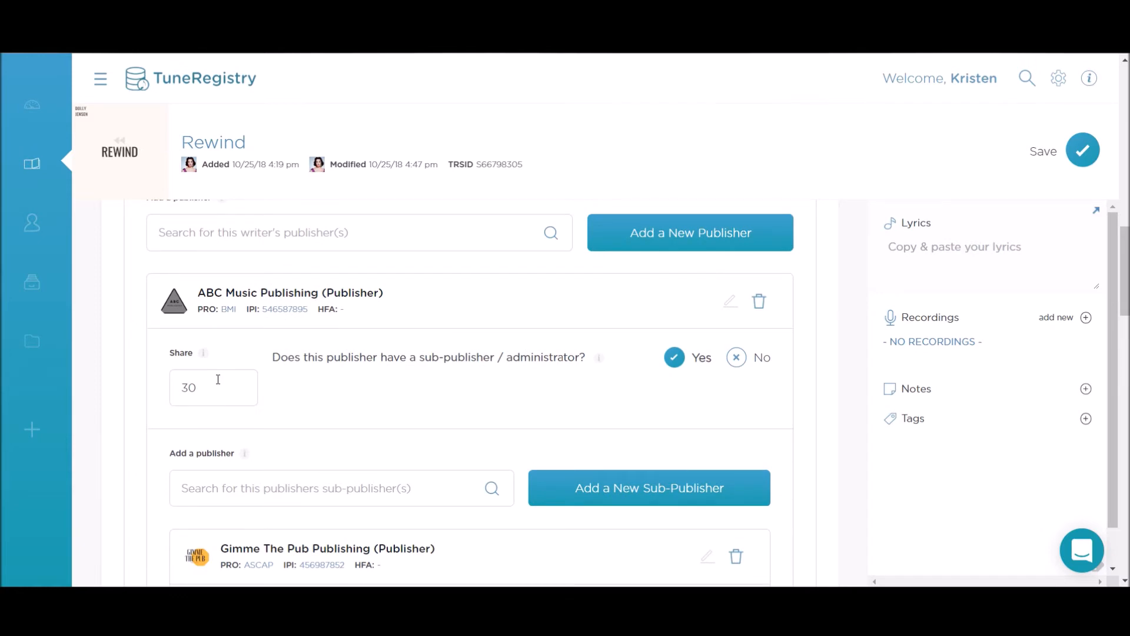
{"action": "scroll", "coordinate": [221, 388], "scroll_direction": "down", "scroll_amount": 3}
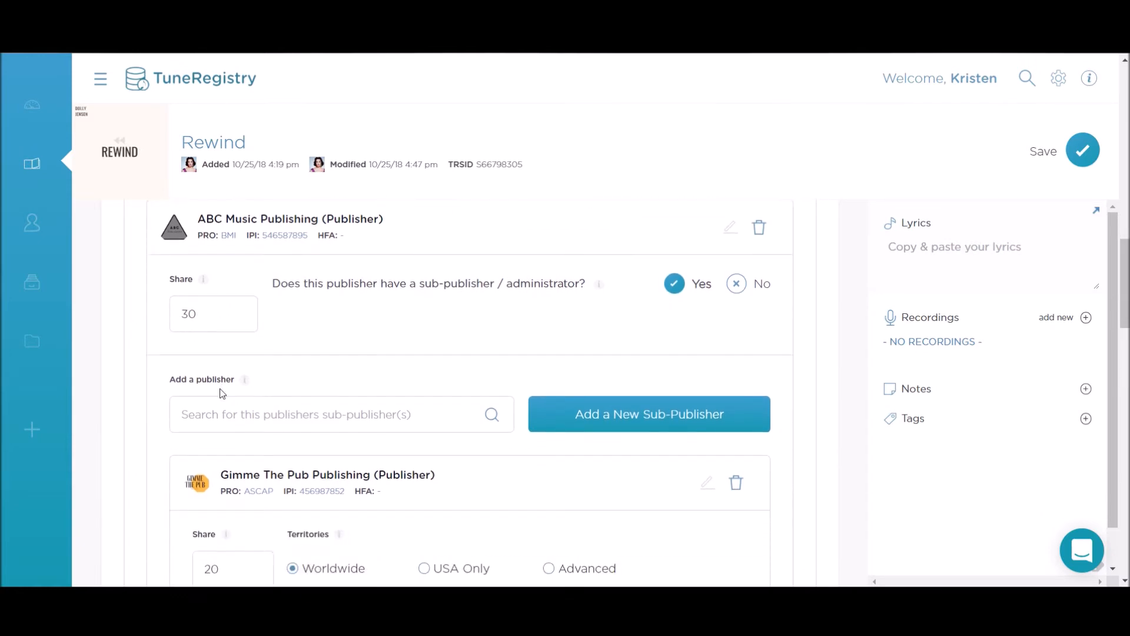
{"action": "scroll", "coordinate": [220, 392], "scroll_direction": "down", "scroll_amount": 5}
{"action": "scroll", "coordinate": [221, 392], "scroll_direction": "up", "scroll_amount": 2}
{"action": "scroll", "coordinate": [223, 394], "scroll_direction": "down", "scroll_amount": 3}
{"action": "scroll", "coordinate": [222, 393], "scroll_direction": "down", "scroll_amount": 5}
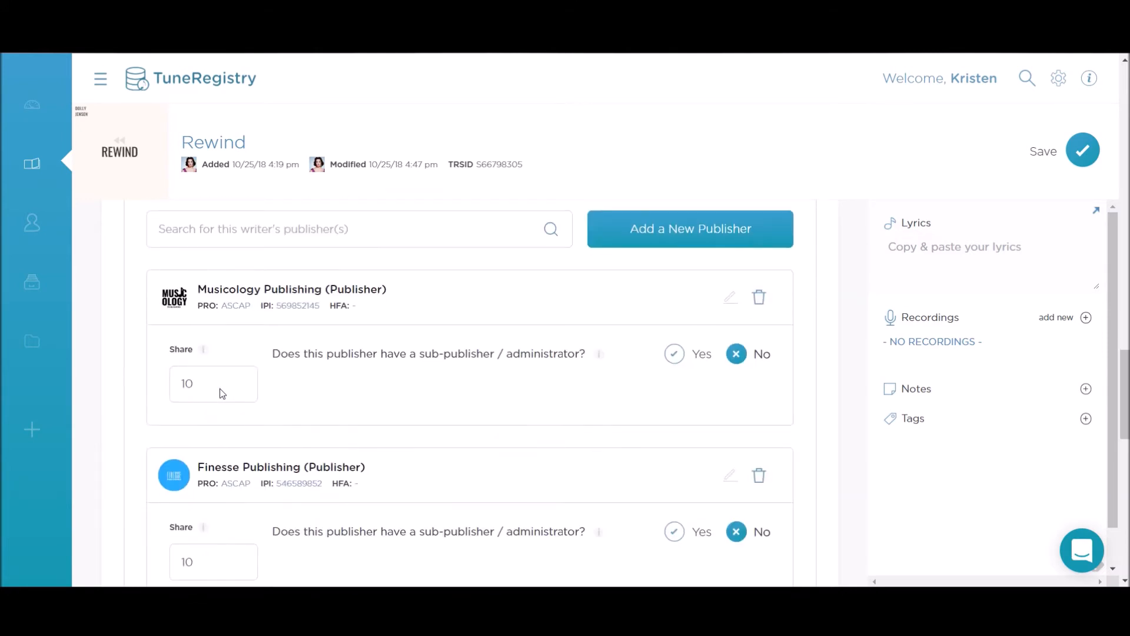
{"action": "scroll", "coordinate": [222, 393], "scroll_direction": "up", "scroll_amount": 5}
{"action": "scroll", "coordinate": [223, 393], "scroll_direction": "down", "scroll_amount": 5}
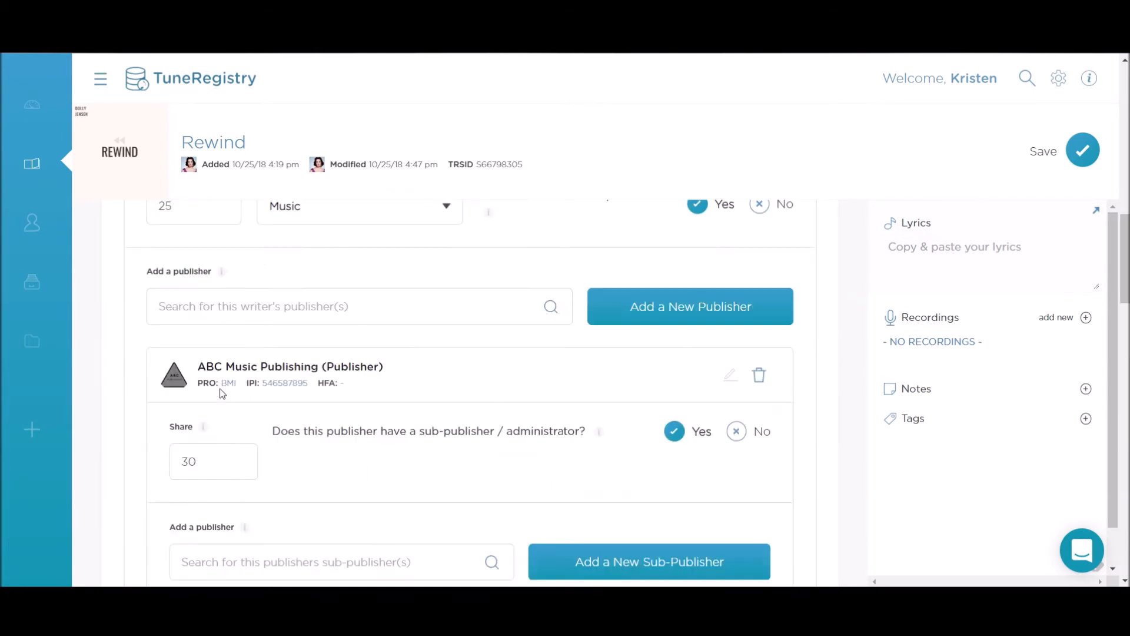
{"action": "scroll", "coordinate": [222, 393], "scroll_direction": "up", "scroll_amount": 7}
{"action": "scroll", "coordinate": [222, 393], "scroll_direction": "down", "scroll_amount": 5}
{"action": "scroll", "coordinate": [223, 393], "scroll_direction": "down", "scroll_amount": 10}
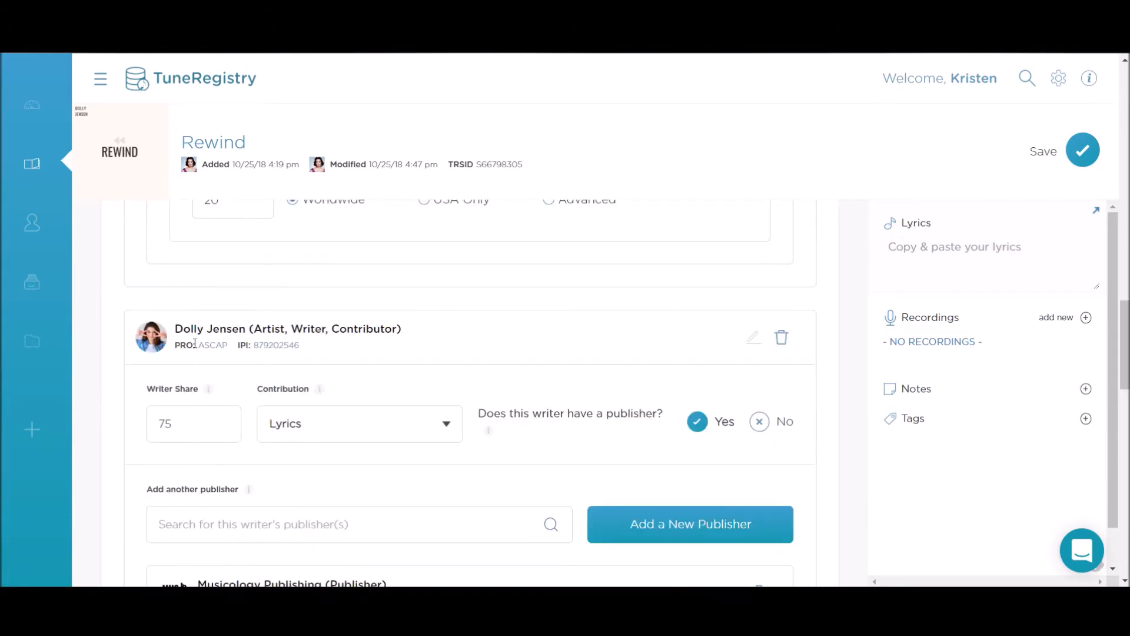
{"action": "scroll", "coordinate": [196, 343], "scroll_direction": "down", "scroll_amount": 3}
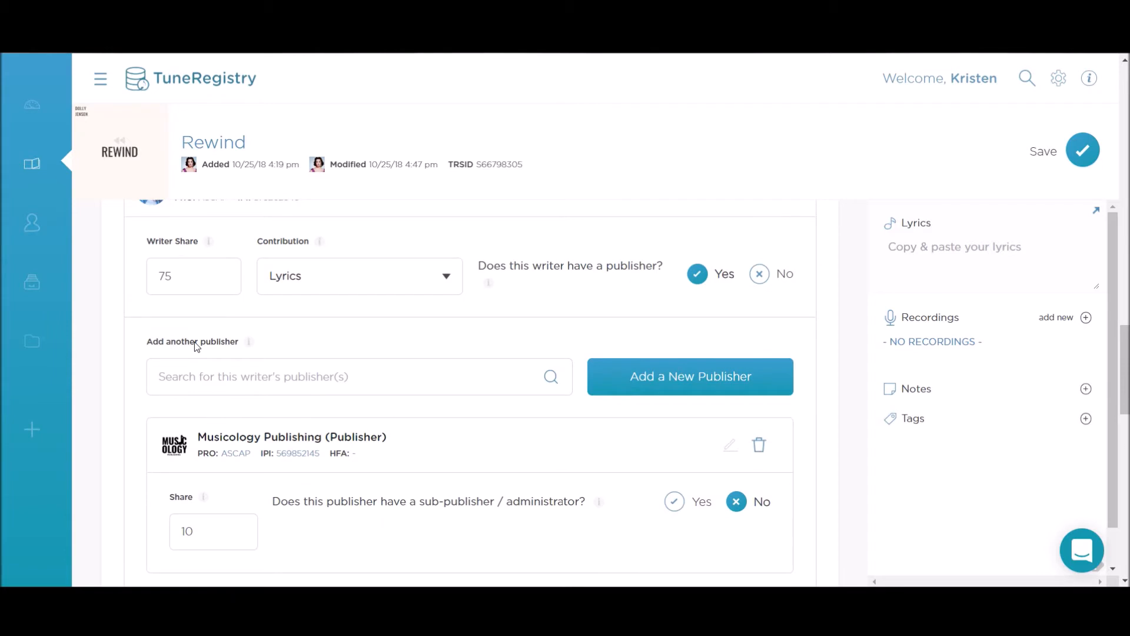
{"action": "scroll", "coordinate": [196, 346], "scroll_direction": "down", "scroll_amount": 7}
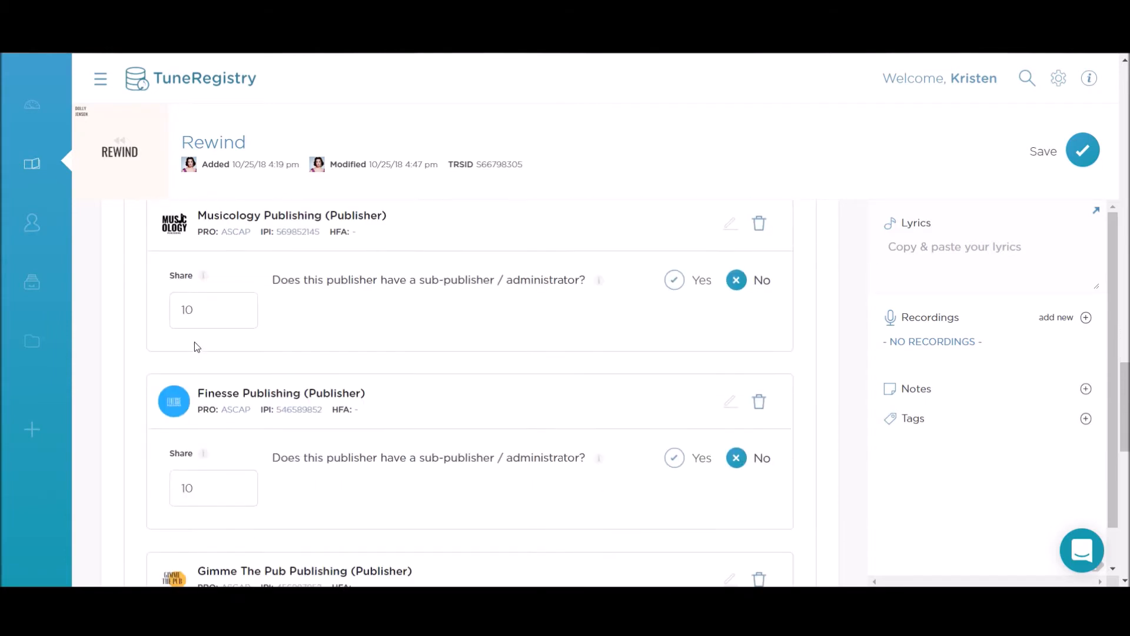
{"action": "scroll", "coordinate": [195, 345], "scroll_direction": "down", "scroll_amount": 4}
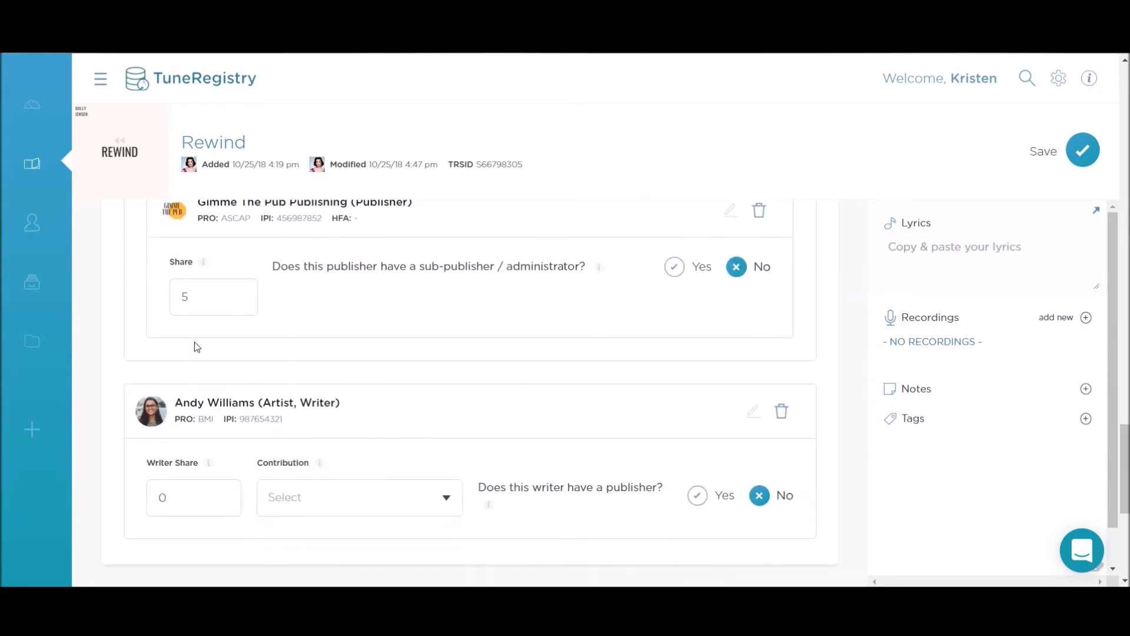
{"action": "scroll", "coordinate": [197, 346], "scroll_direction": "down", "scroll_amount": 3}
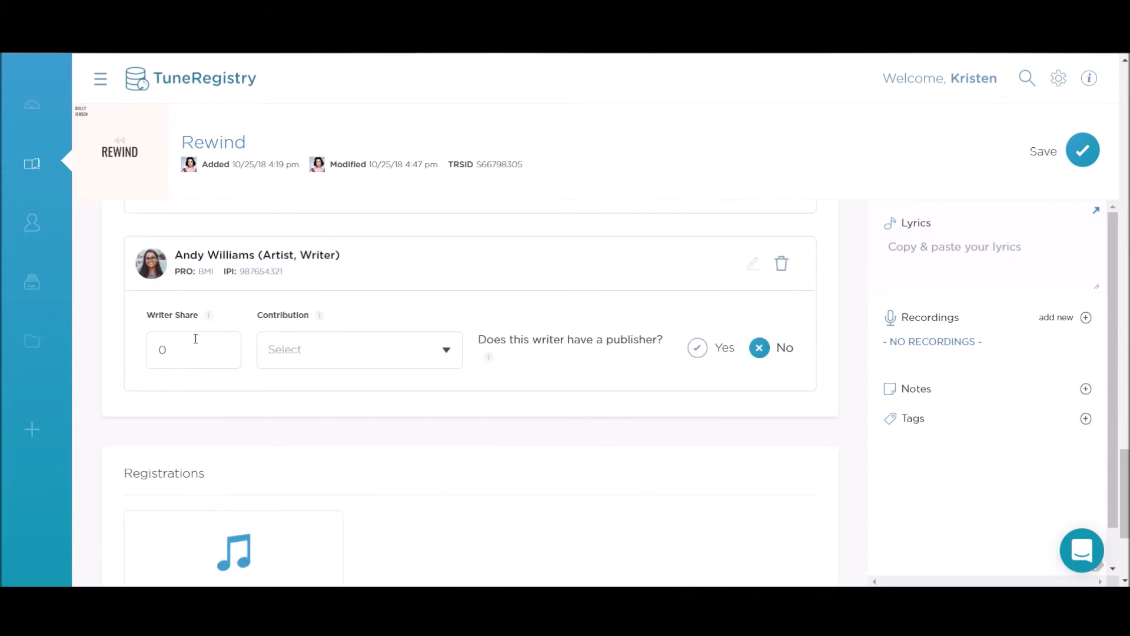
Step: Delete the newly added writer card from Rewind and review its Song Details
{"action": "left_click", "coordinate": [782, 265]}
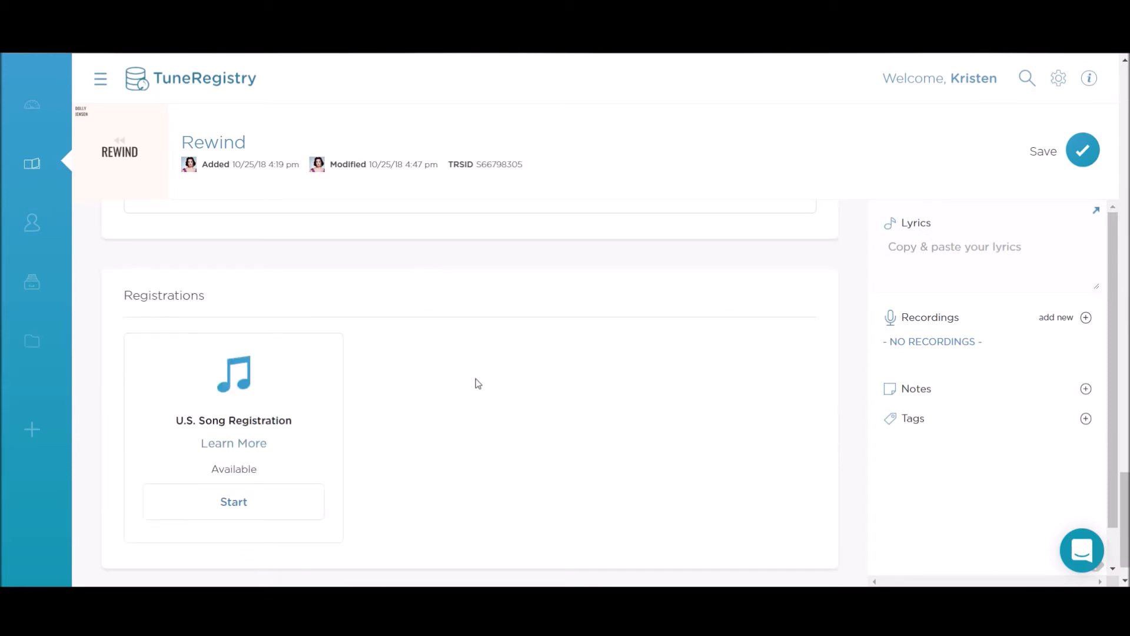
{"action": "scroll", "coordinate": [478, 384], "scroll_direction": "up", "scroll_amount": 5}
{"action": "scroll", "coordinate": [479, 383], "scroll_direction": "up", "scroll_amount": 20}
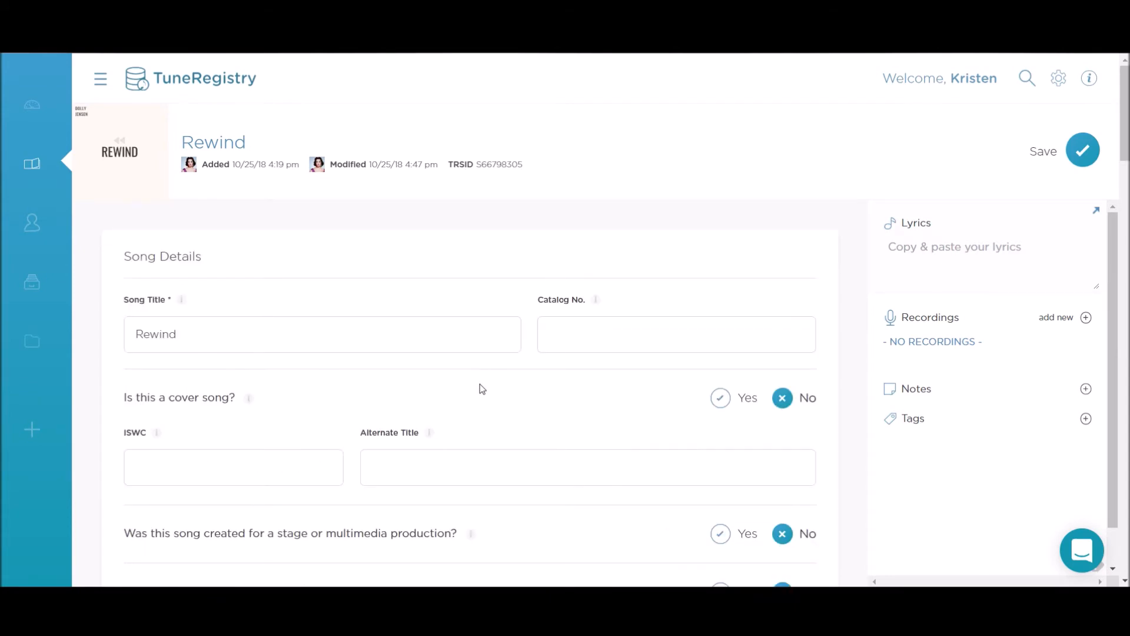
{"action": "scroll", "coordinate": [480, 385], "scroll_direction": "down", "scroll_amount": 15}
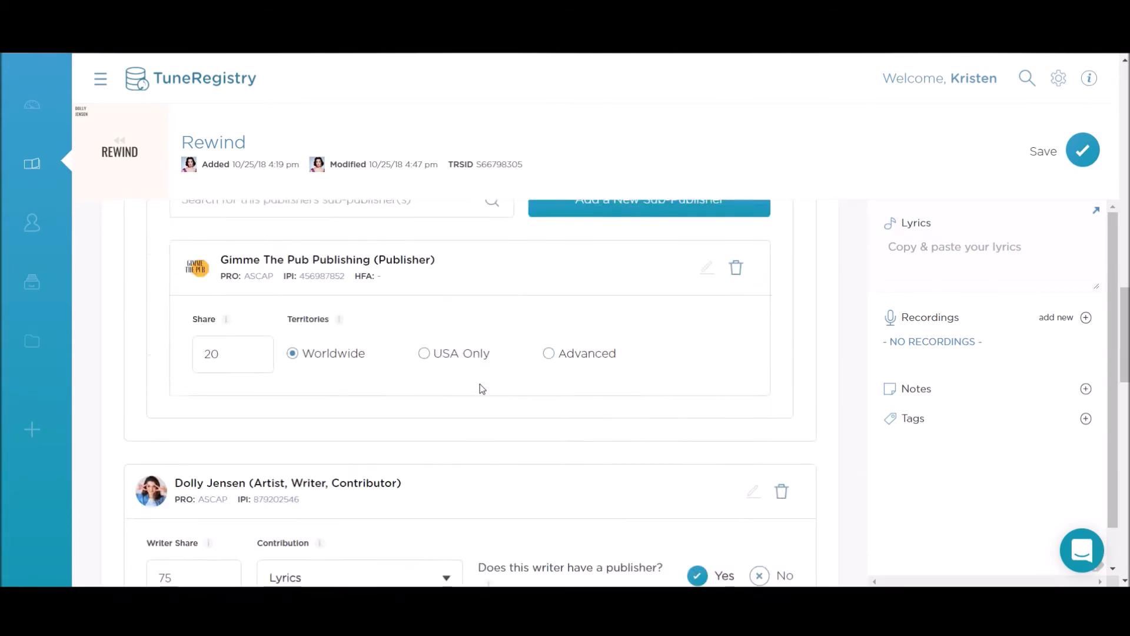
{"action": "scroll", "coordinate": [479, 386], "scroll_direction": "down", "scroll_amount": 15}
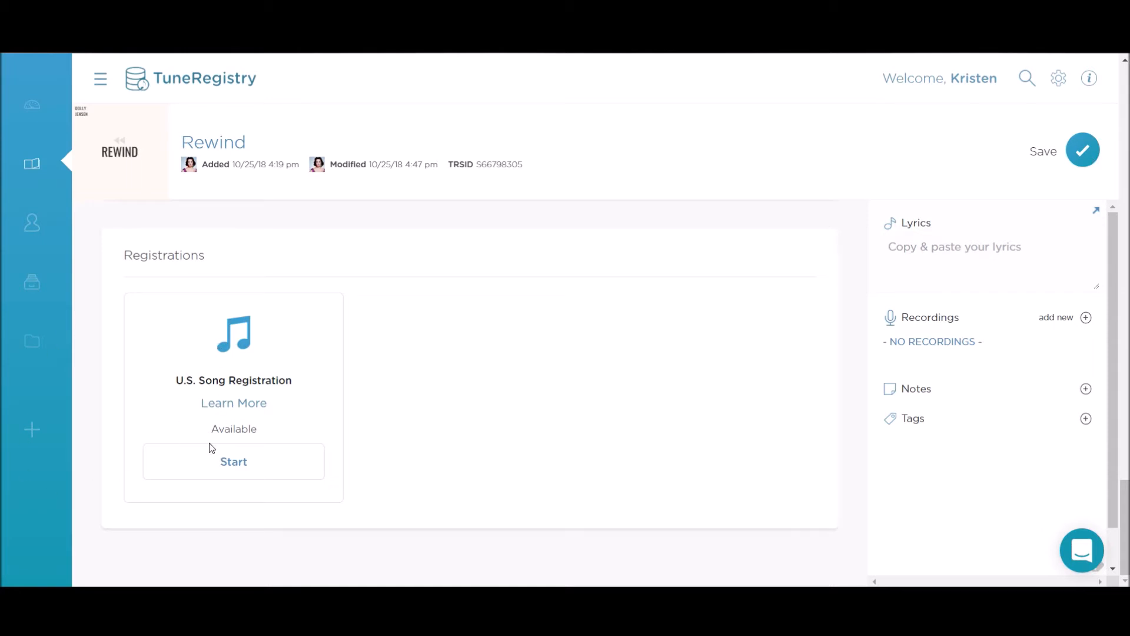
{"action": "scroll", "coordinate": [429, 434], "scroll_direction": "up", "scroll_amount": 5}
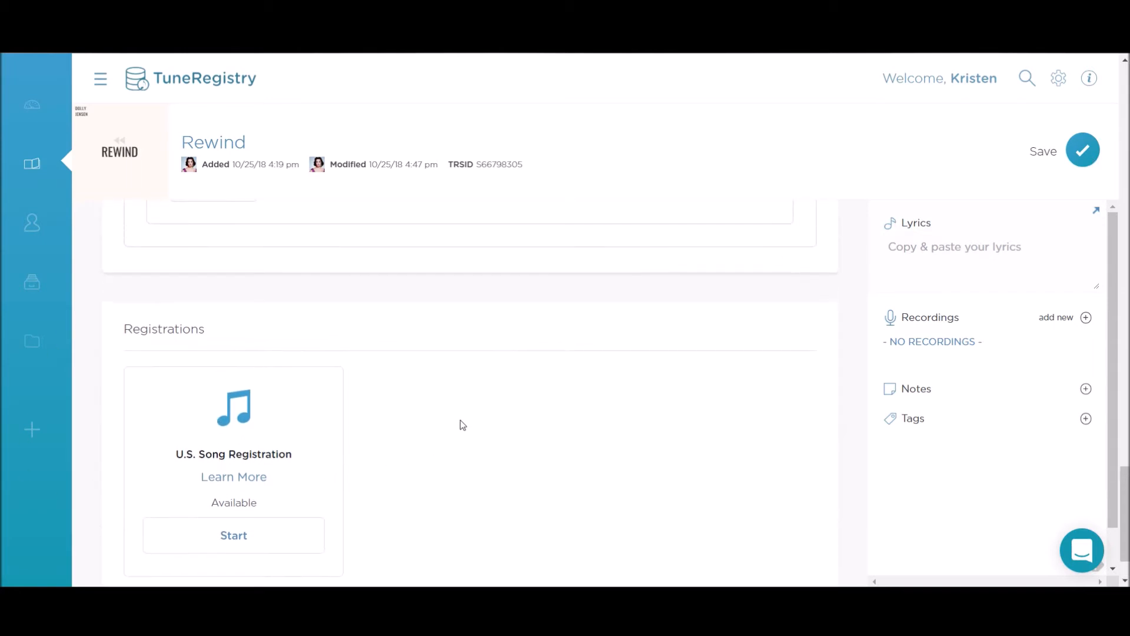
{"action": "scroll", "coordinate": [416, 442], "scroll_direction": "up", "scroll_amount": 10}
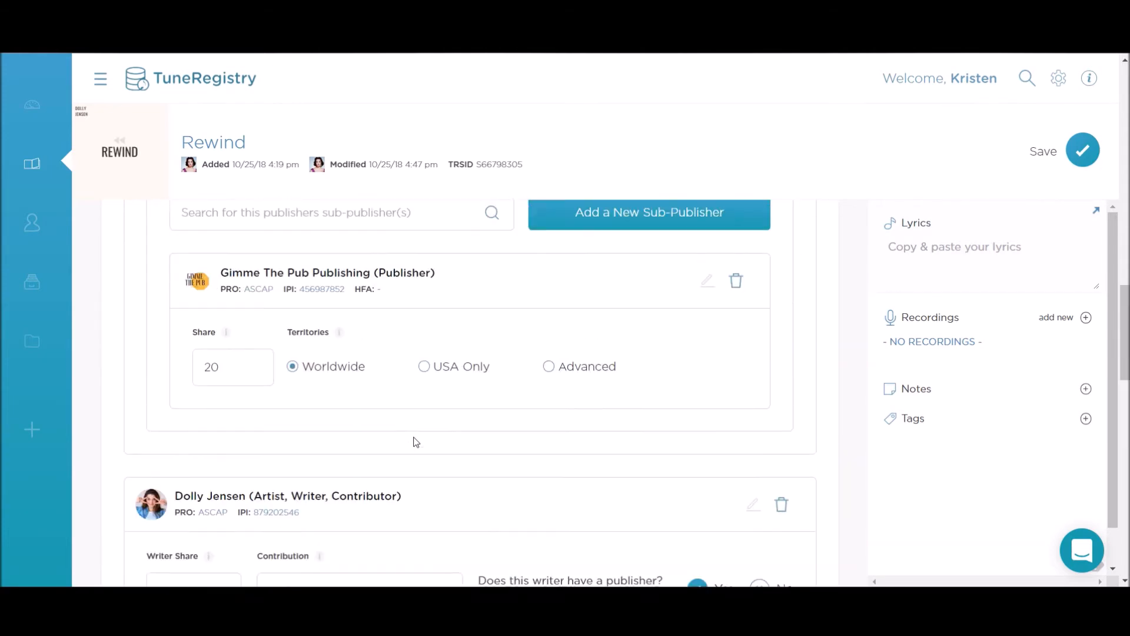
{"action": "scroll", "coordinate": [416, 441], "scroll_direction": "up", "scroll_amount": 10}
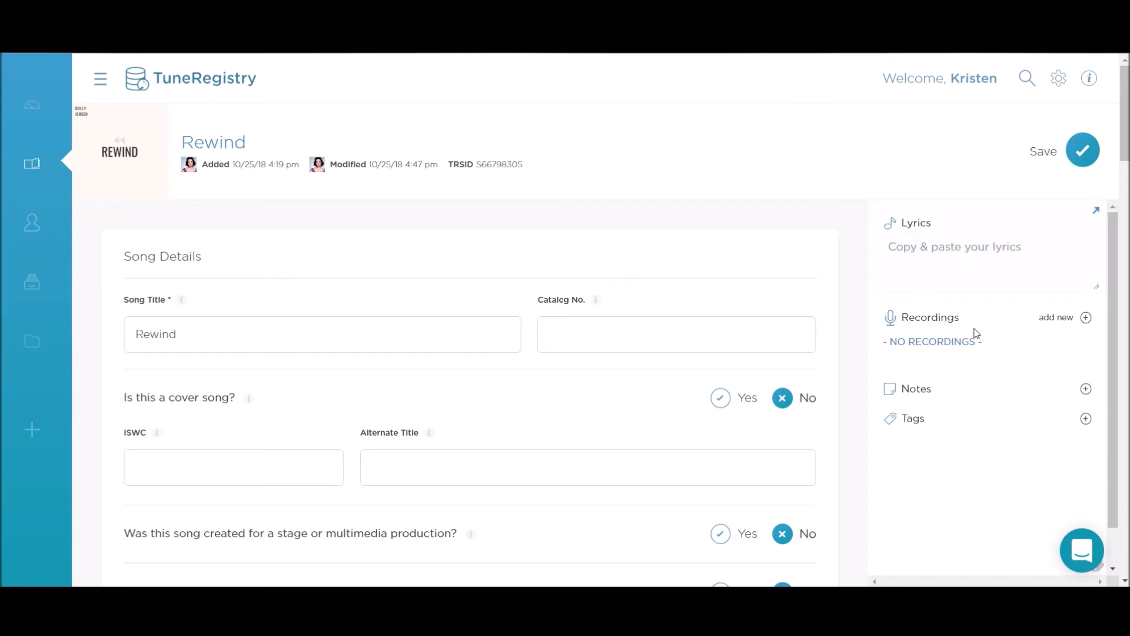
{"action": "scroll", "coordinate": [975, 333], "scroll_direction": "down", "scroll_amount": 1}
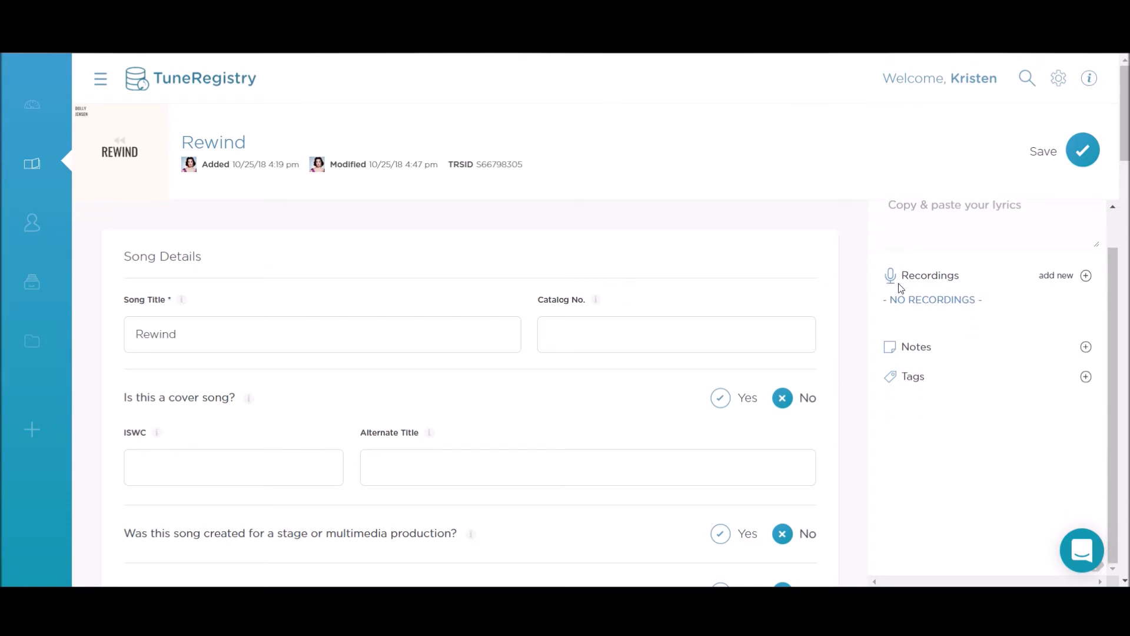
Step: Cancel an Add New Recording entry for Rewind and head to the Catalog
{"action": "left_click", "coordinate": [1085, 277]}
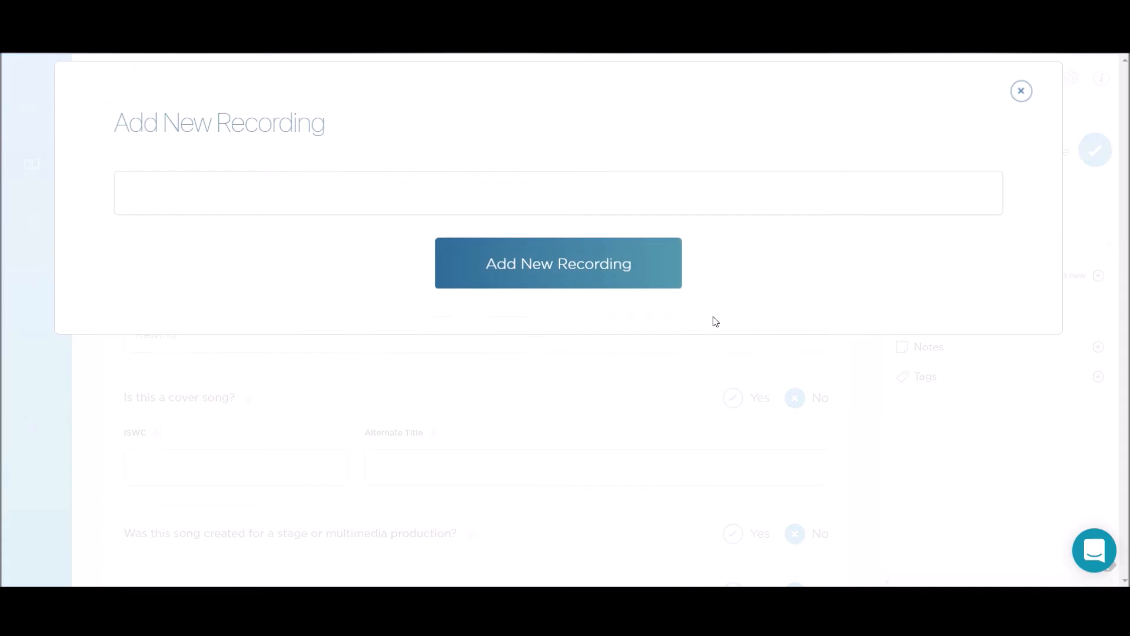
{"action": "left_click", "coordinate": [325, 180]}
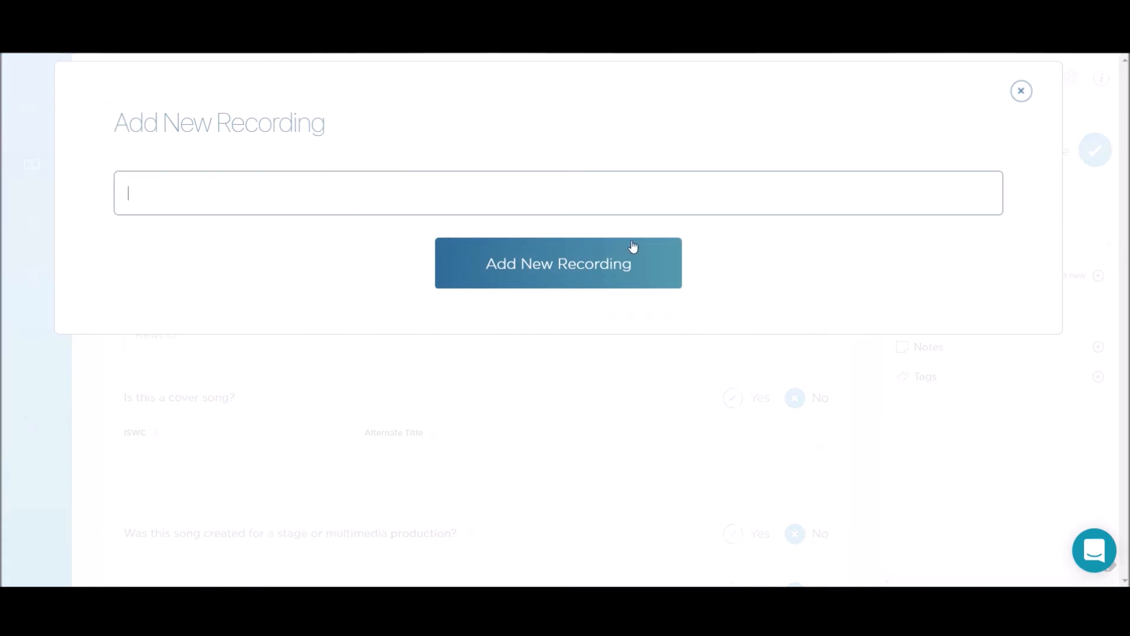
{"action": "left_click", "coordinate": [1021, 91]}
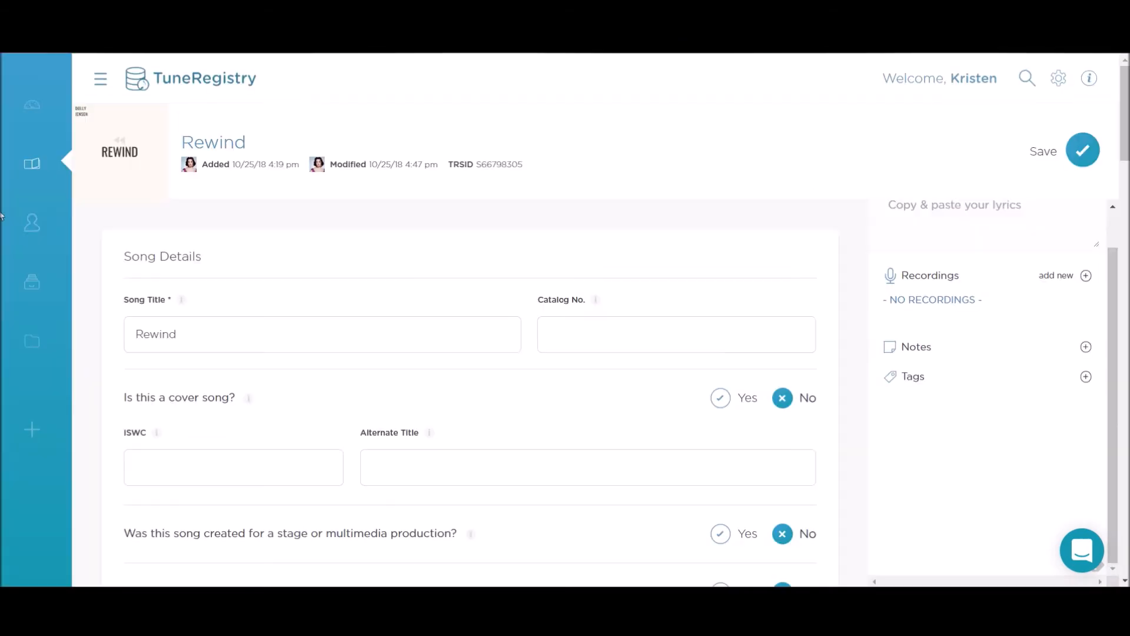
{"action": "left_click", "coordinate": [32, 172]}
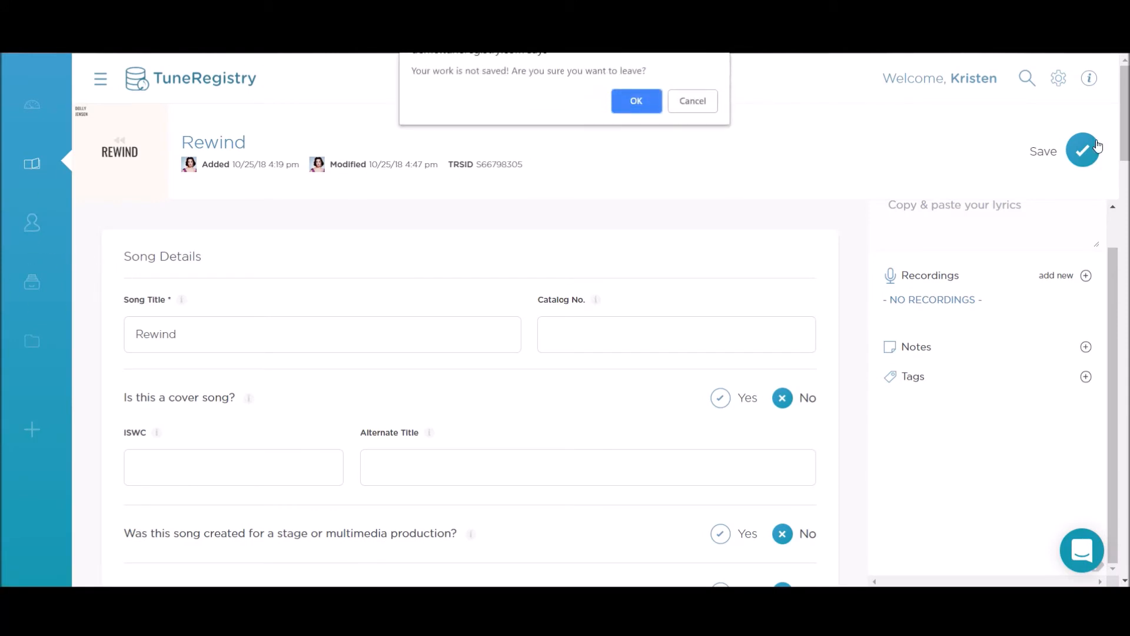
Step: Confirm leaving unsaved, then open the recording 'My Heart Can't Take It' from the Catalog
{"action": "left_click", "coordinate": [634, 102]}
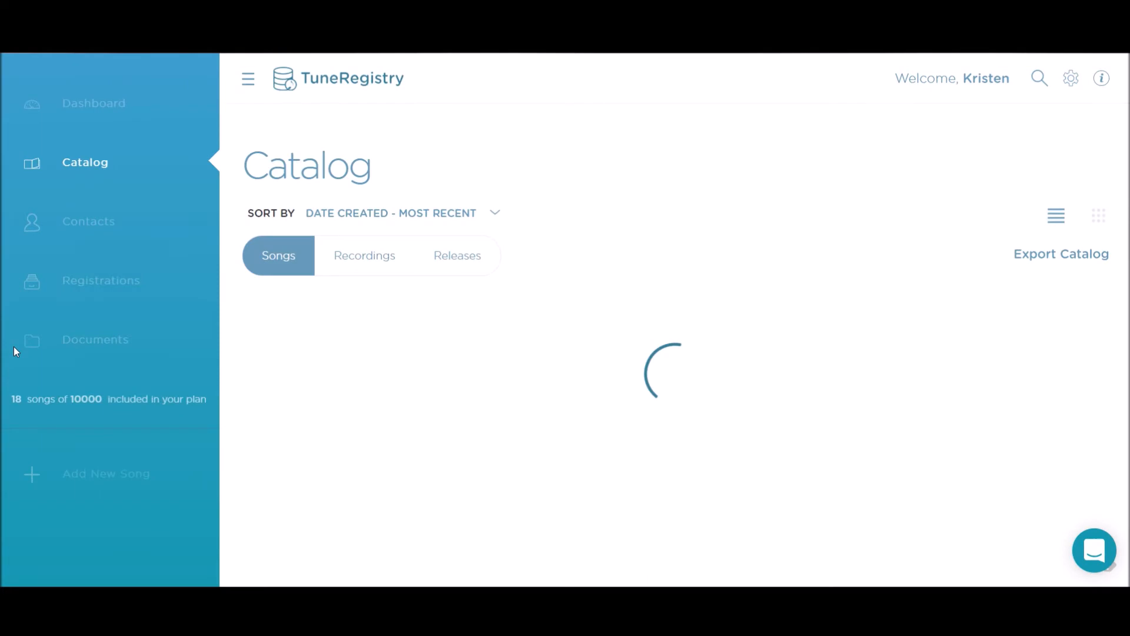
{"action": "left_click", "coordinate": [332, 254]}
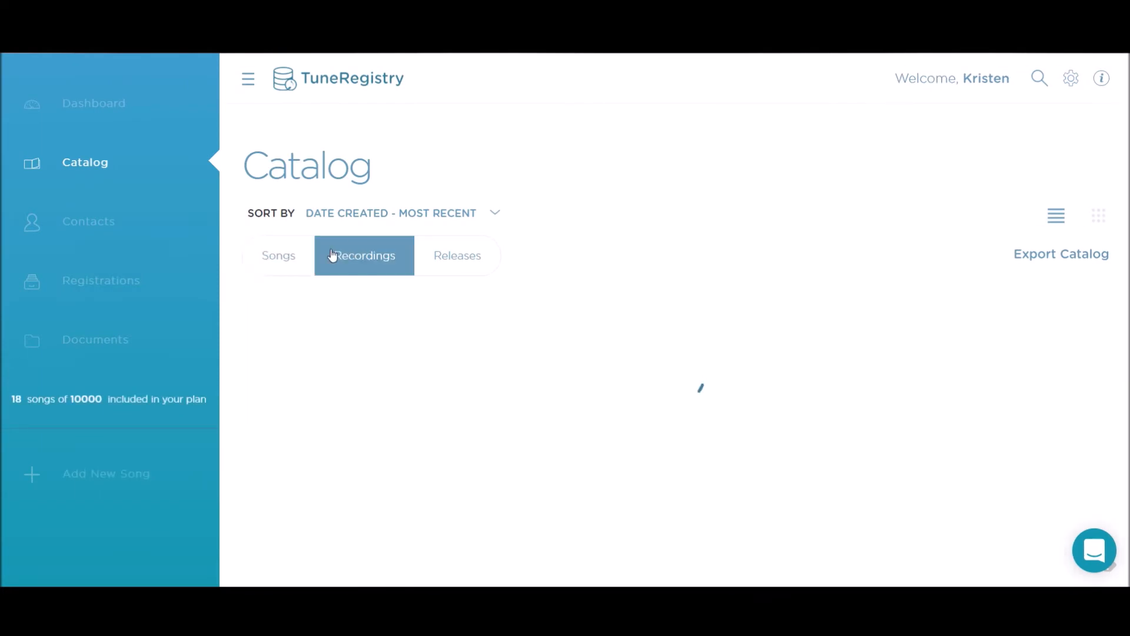
{"action": "scroll", "coordinate": [535, 367], "scroll_direction": "down", "scroll_amount": 1}
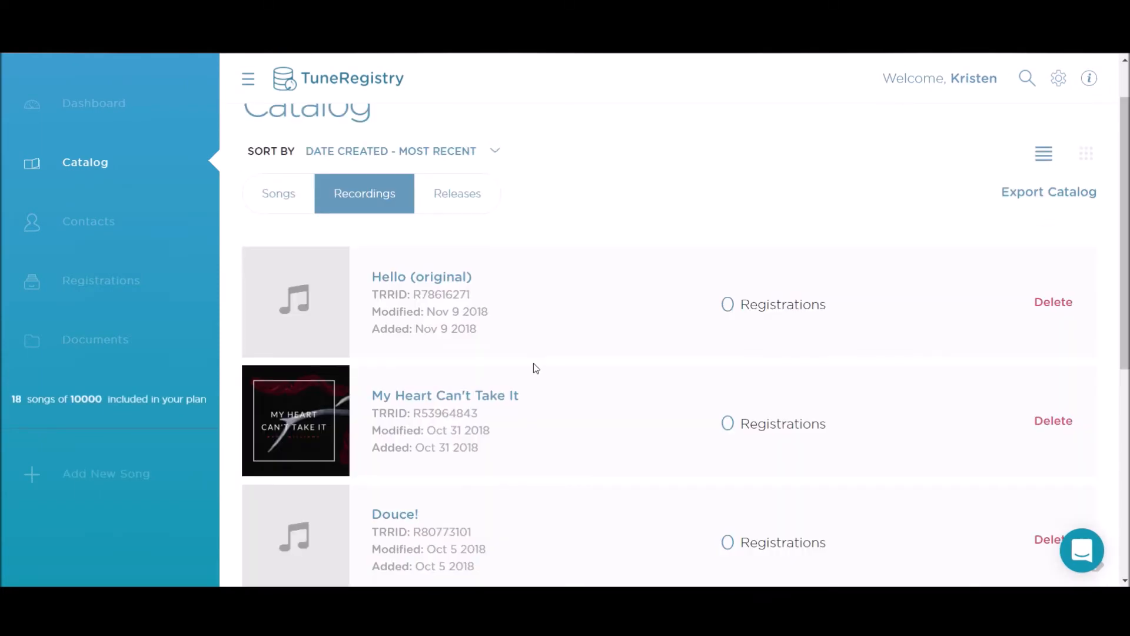
{"action": "scroll", "coordinate": [616, 348], "scroll_direction": "down", "scroll_amount": 7}
{"action": "scroll", "coordinate": [620, 348], "scroll_direction": "up", "scroll_amount": 7}
{"action": "scroll", "coordinate": [620, 348], "scroll_direction": "down", "scroll_amount": 2}
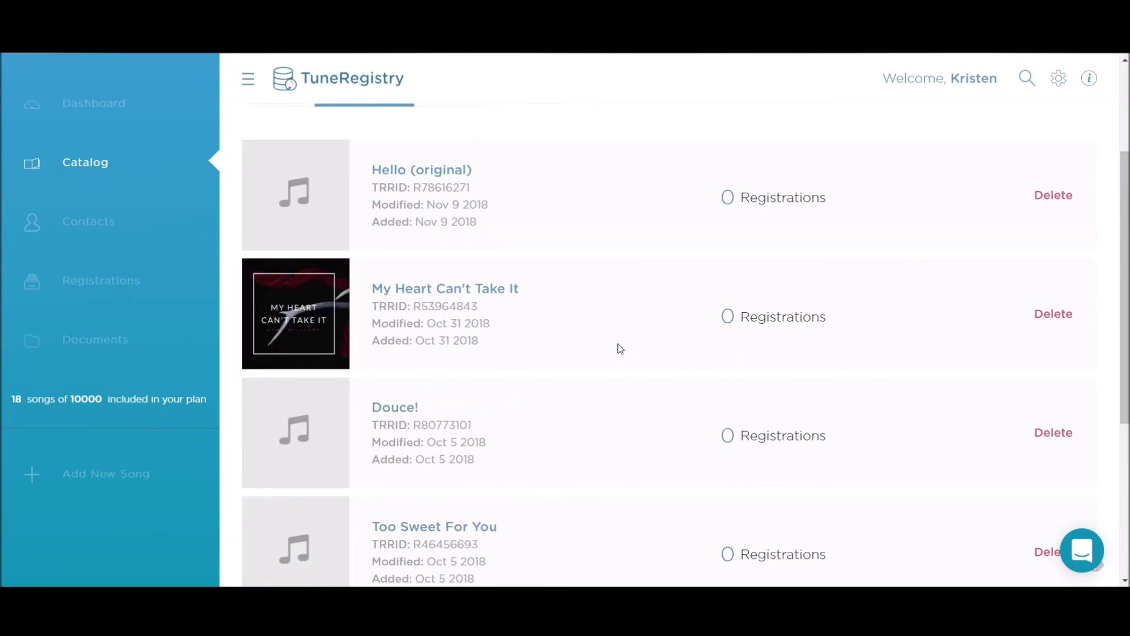
{"action": "left_click", "coordinate": [460, 290]}
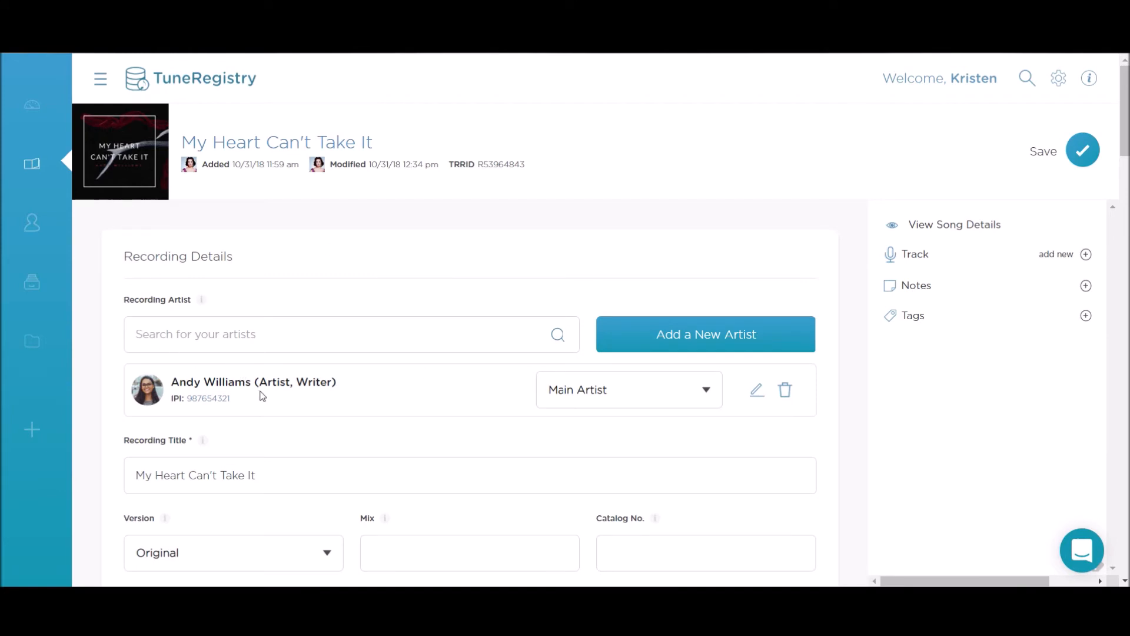
{"action": "scroll", "coordinate": [263, 396], "scroll_direction": "down", "scroll_amount": 2}
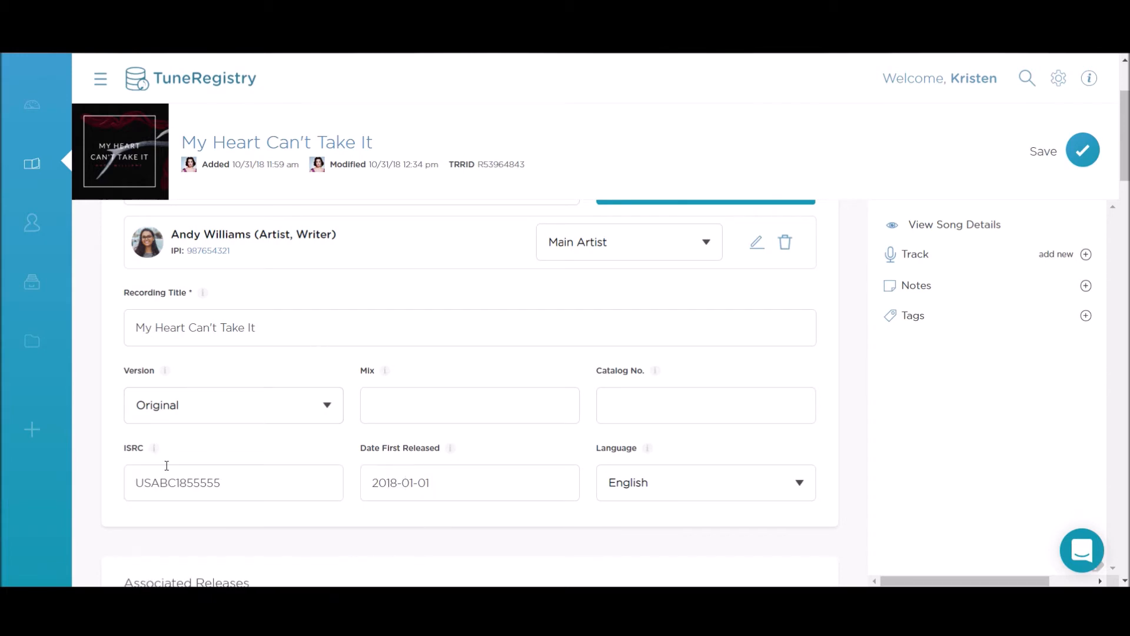
{"action": "scroll", "coordinate": [453, 452], "scroll_direction": "down", "scroll_amount": 5}
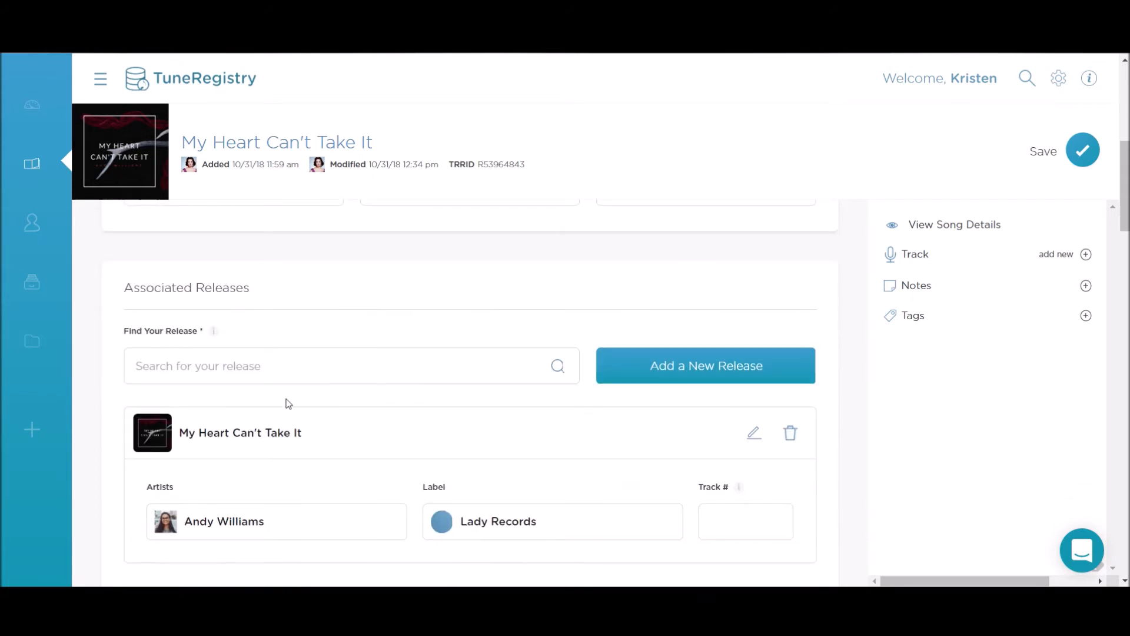
{"action": "scroll", "coordinate": [285, 401], "scroll_direction": "down", "scroll_amount": 1}
{"action": "scroll", "coordinate": [286, 402], "scroll_direction": "down", "scroll_amount": 1}
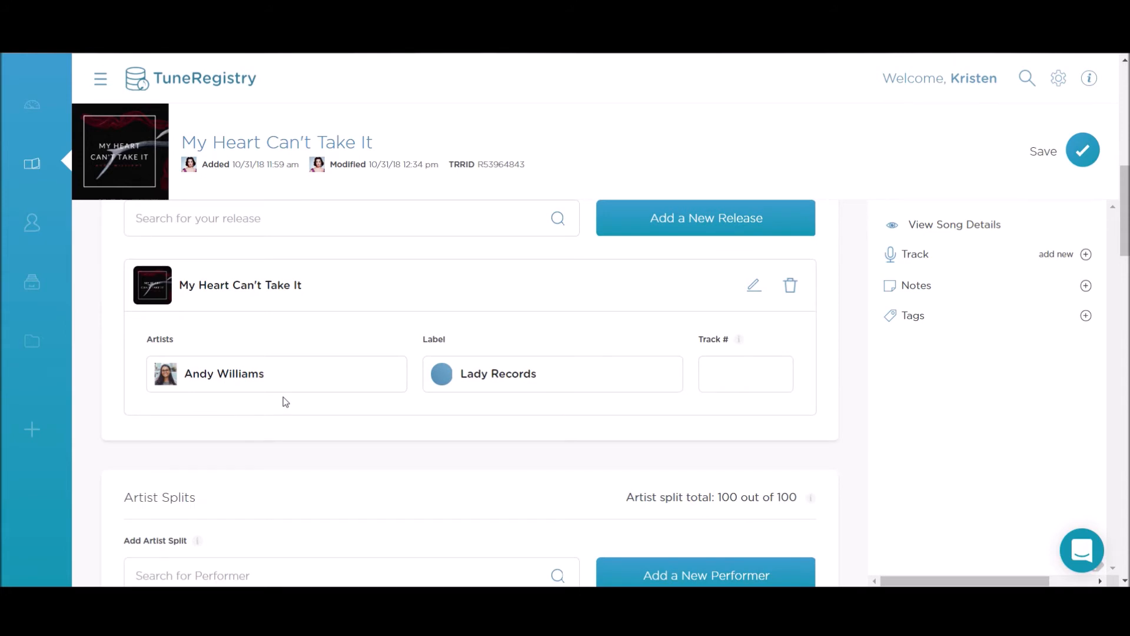
{"action": "scroll", "coordinate": [285, 401], "scroll_direction": "down", "scroll_amount": 2}
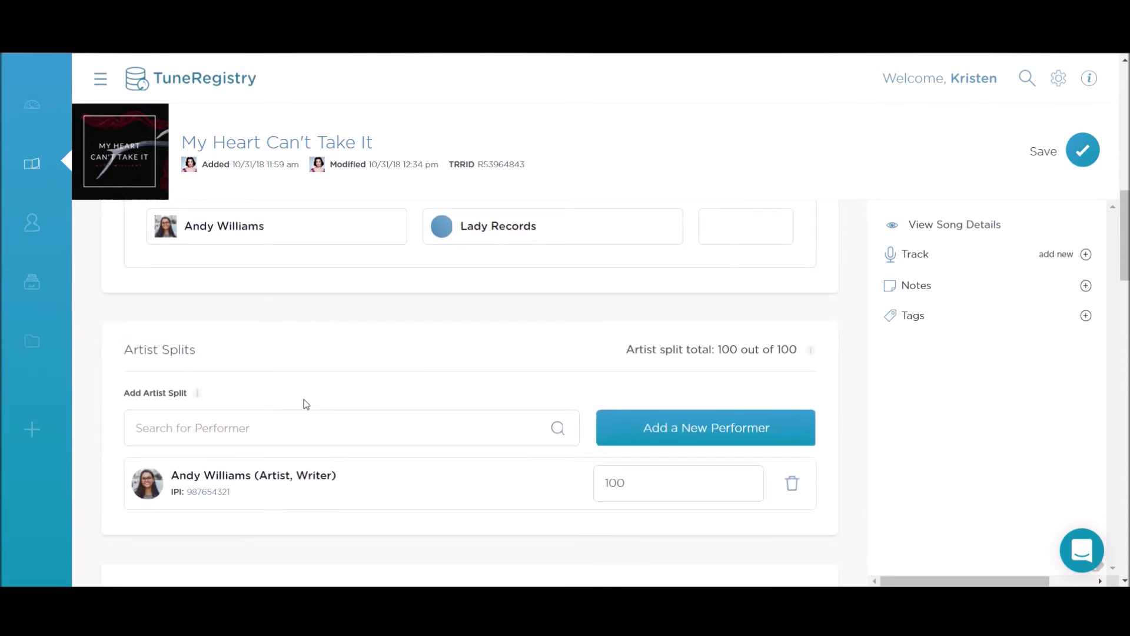
{"action": "scroll", "coordinate": [338, 400], "scroll_direction": "down", "scroll_amount": 1}
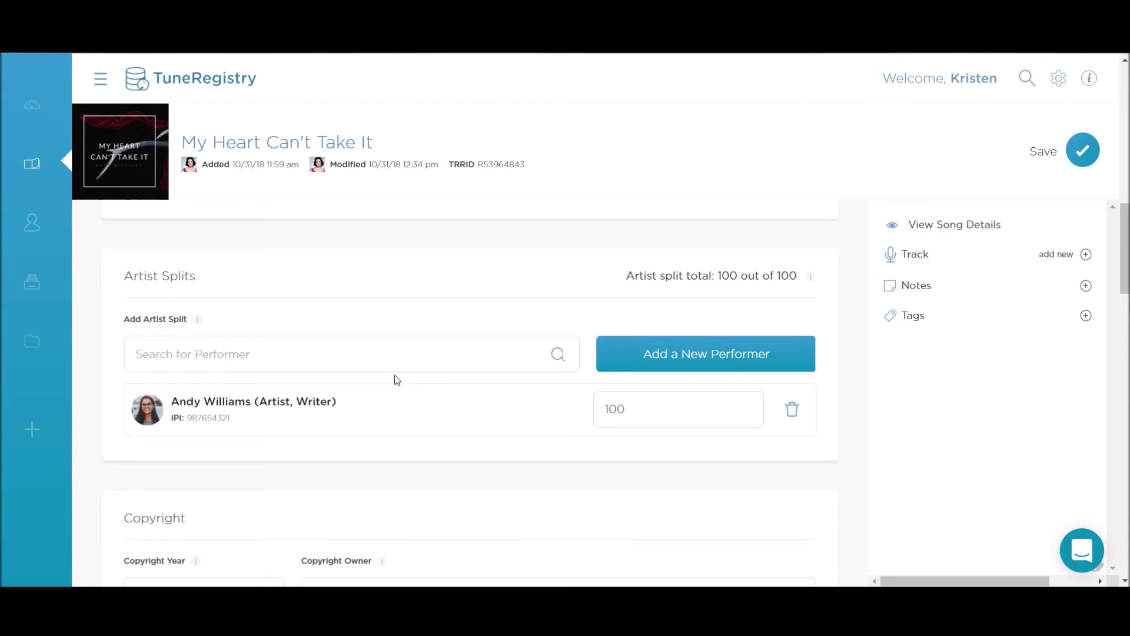
{"action": "scroll", "coordinate": [397, 379], "scroll_direction": "down", "scroll_amount": 2}
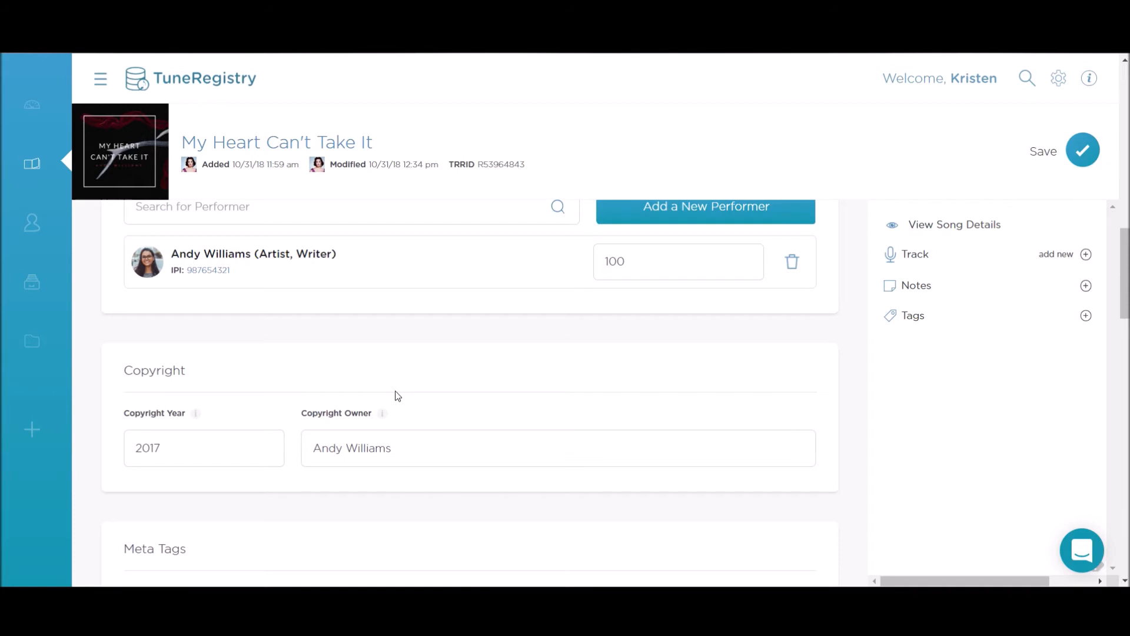
{"action": "scroll", "coordinate": [213, 391], "scroll_direction": "down", "scroll_amount": 2}
{"action": "scroll", "coordinate": [212, 392], "scroll_direction": "down", "scroll_amount": 1}
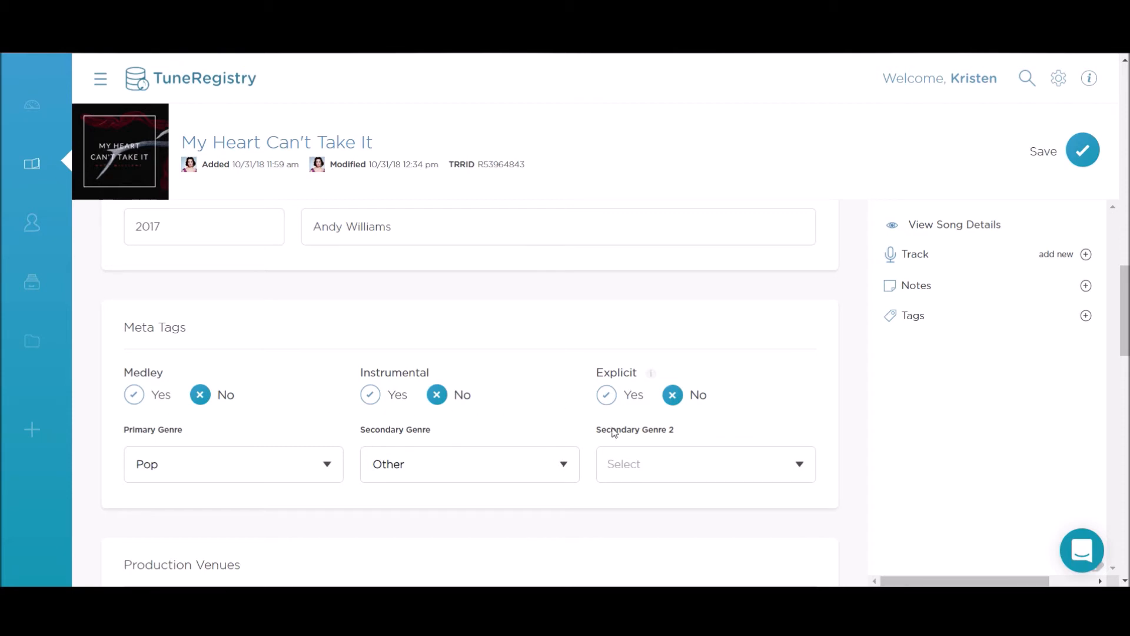
{"action": "scroll", "coordinate": [297, 465], "scroll_direction": "down", "scroll_amount": 3}
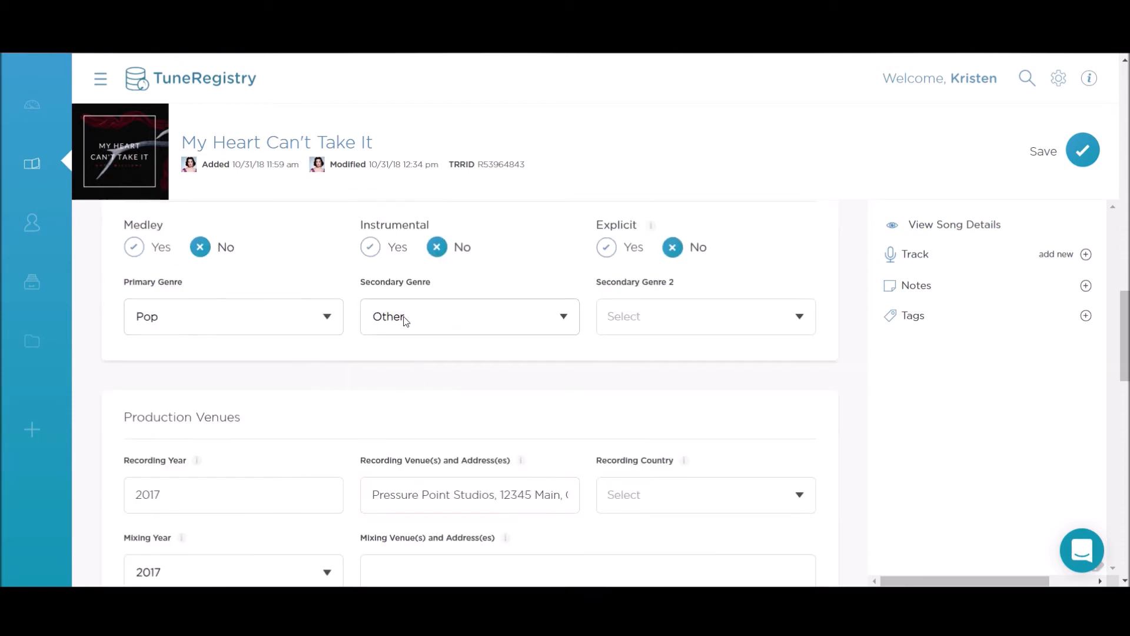
{"action": "scroll", "coordinate": [424, 429], "scroll_direction": "down", "scroll_amount": 1}
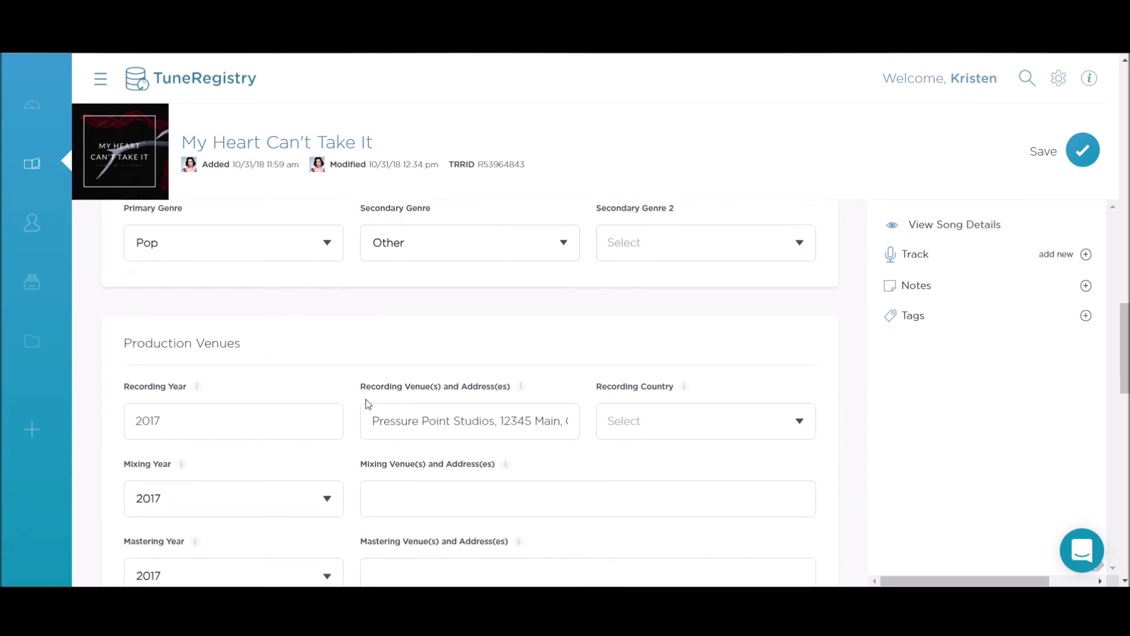
{"action": "scroll", "coordinate": [423, 456], "scroll_direction": "down", "scroll_amount": 5}
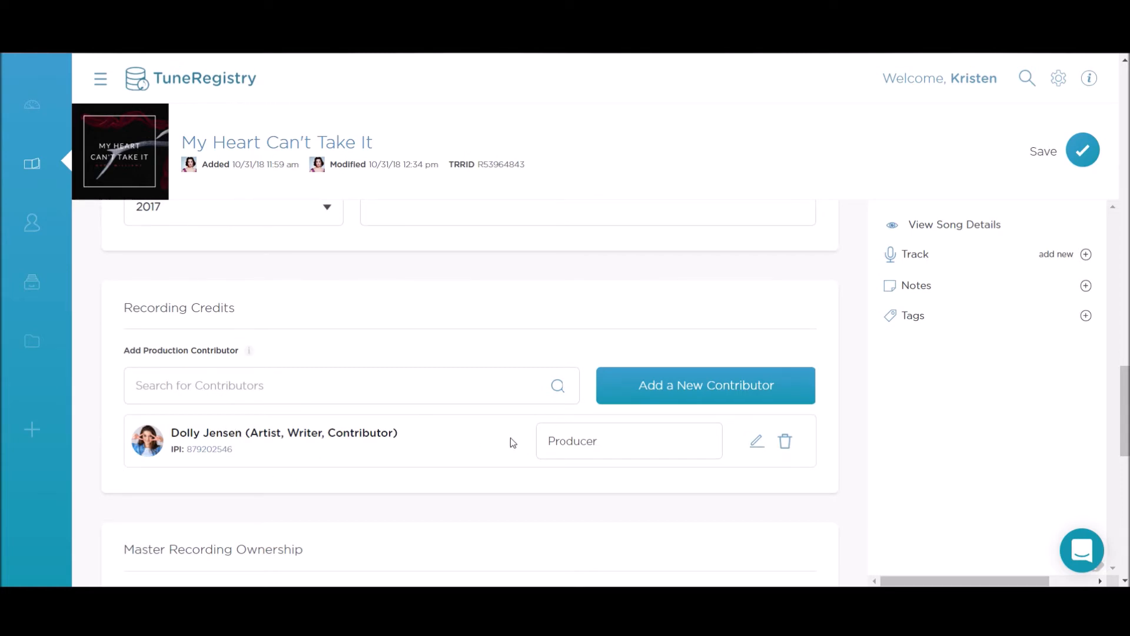
{"action": "scroll", "coordinate": [510, 429], "scroll_direction": "down", "scroll_amount": 3}
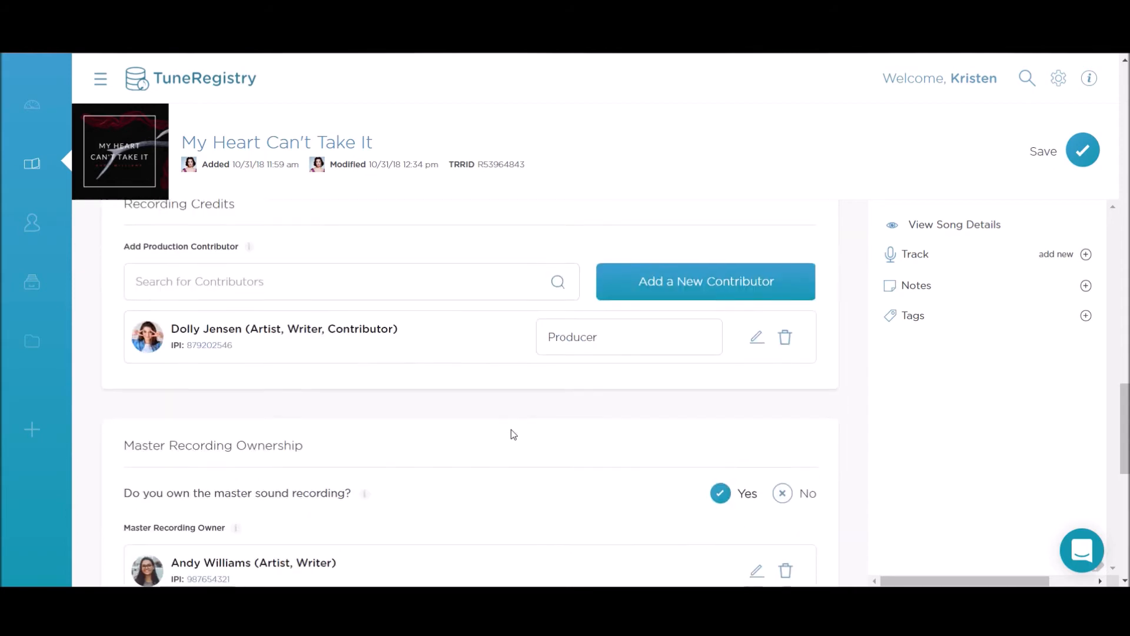
{"action": "scroll", "coordinate": [511, 437], "scroll_direction": "down", "scroll_amount": 1}
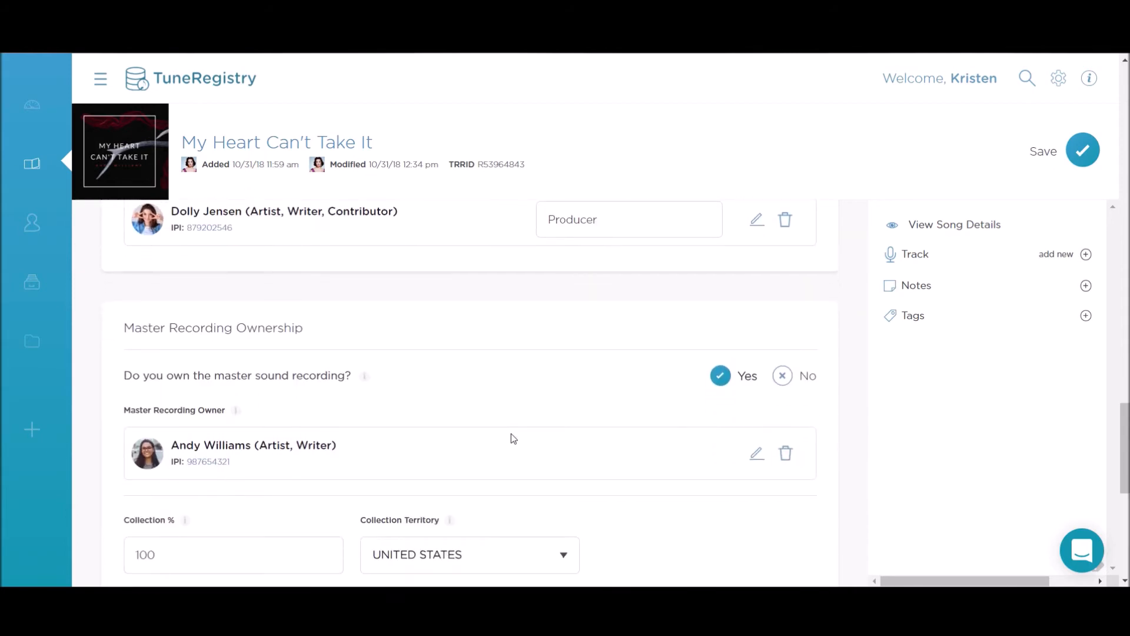
{"action": "scroll", "coordinate": [511, 434], "scroll_direction": "up", "scroll_amount": 4}
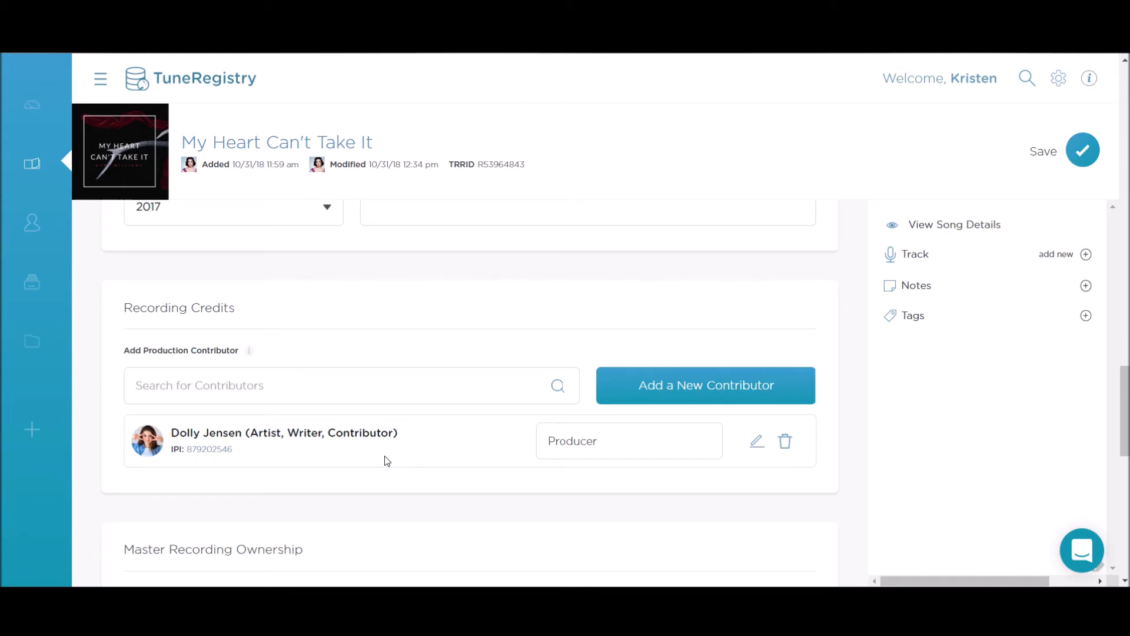
{"action": "scroll", "coordinate": [387, 461], "scroll_direction": "down", "scroll_amount": 5}
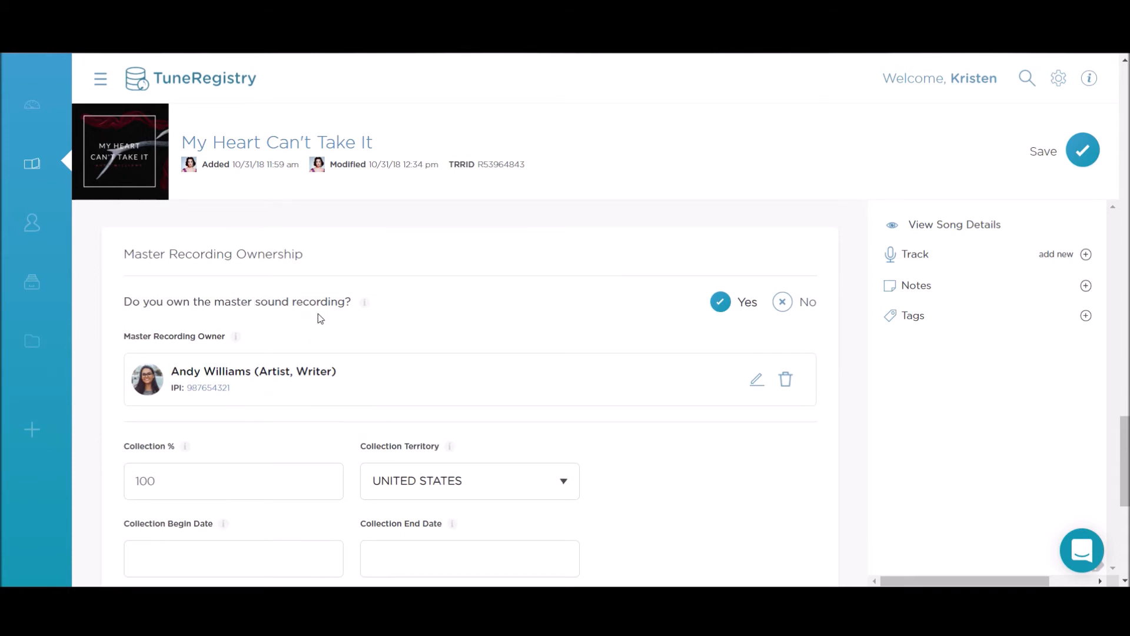
{"action": "scroll", "coordinate": [320, 319], "scroll_direction": "down", "scroll_amount": 5}
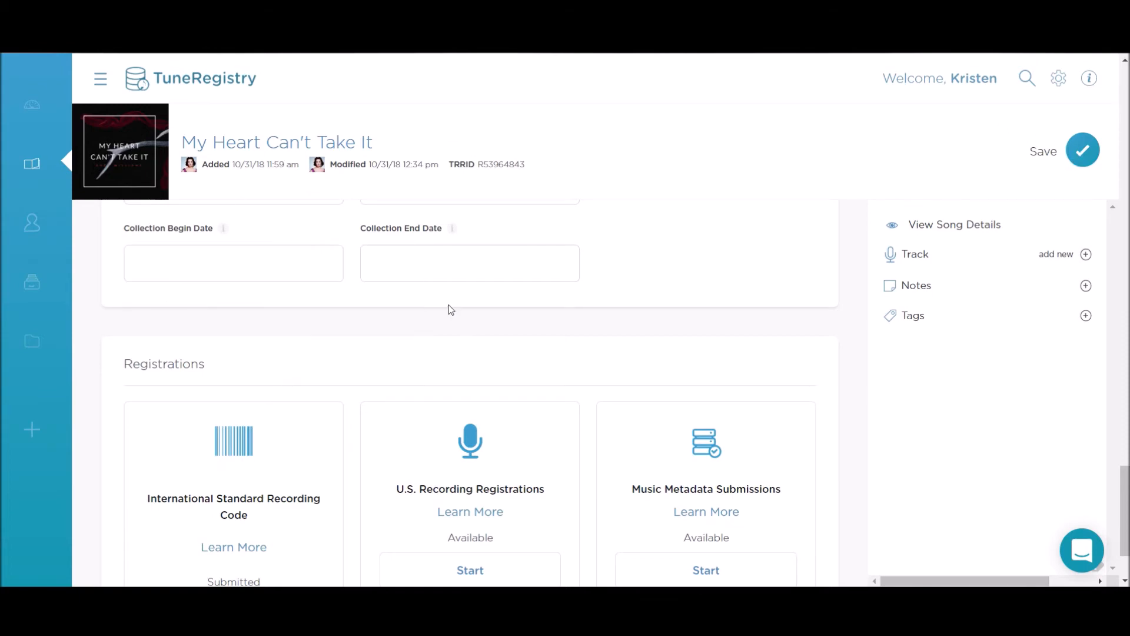
{"action": "scroll", "coordinate": [451, 309], "scroll_direction": "up", "scroll_amount": 9}
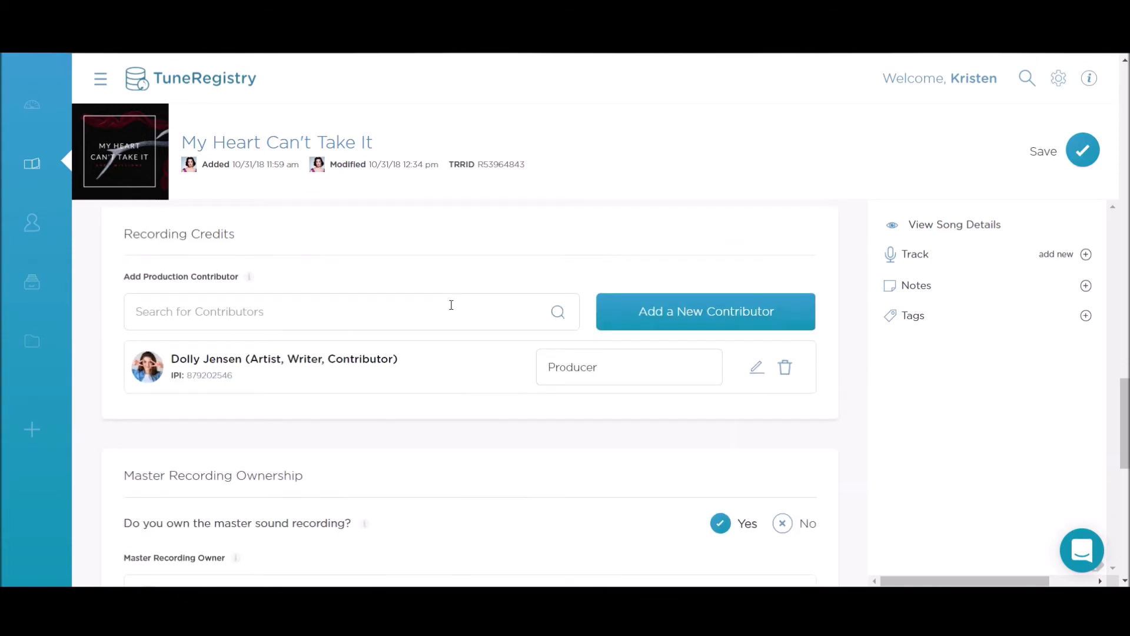
{"action": "scroll", "coordinate": [451, 304], "scroll_direction": "down", "scroll_amount": 10}
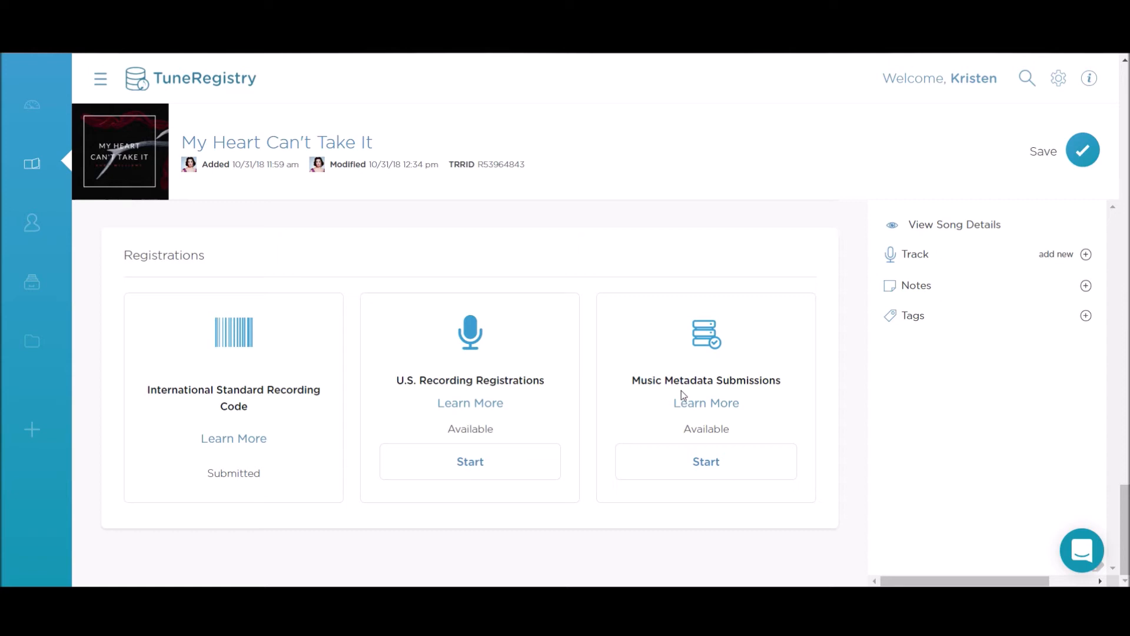
{"action": "scroll", "coordinate": [843, 425], "scroll_direction": "up", "scroll_amount": 15}
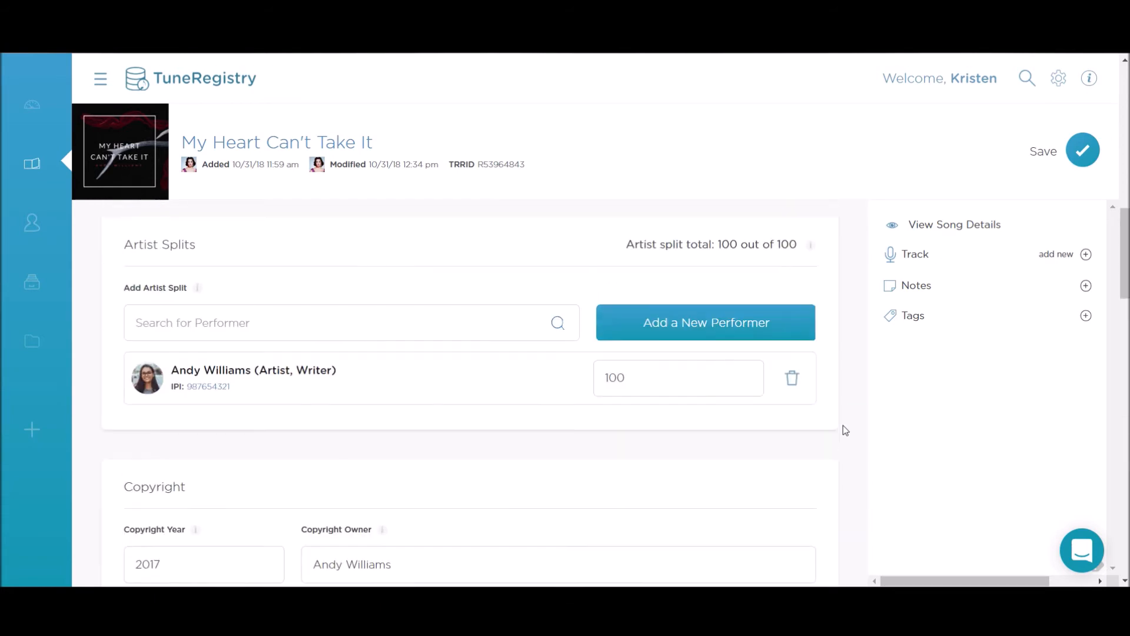
{"action": "scroll", "coordinate": [843, 425], "scroll_direction": "up", "scroll_amount": 5}
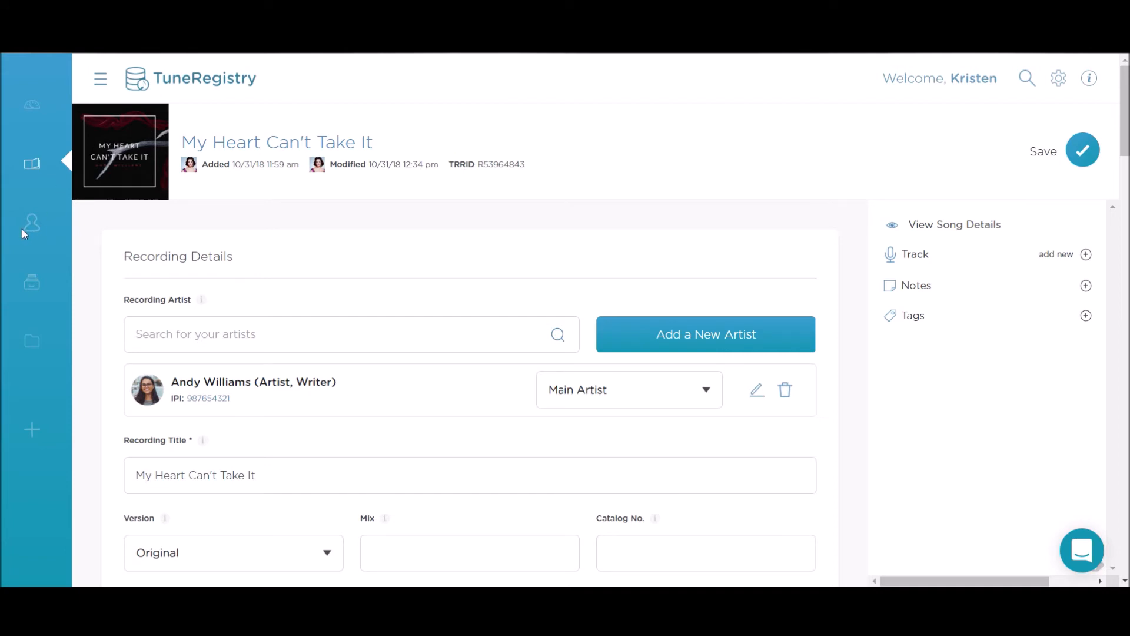
Step: Open the My Heart Can't Take It release under Catalog Releases and review its Lady Records details
{"action": "left_click", "coordinate": [36, 167]}
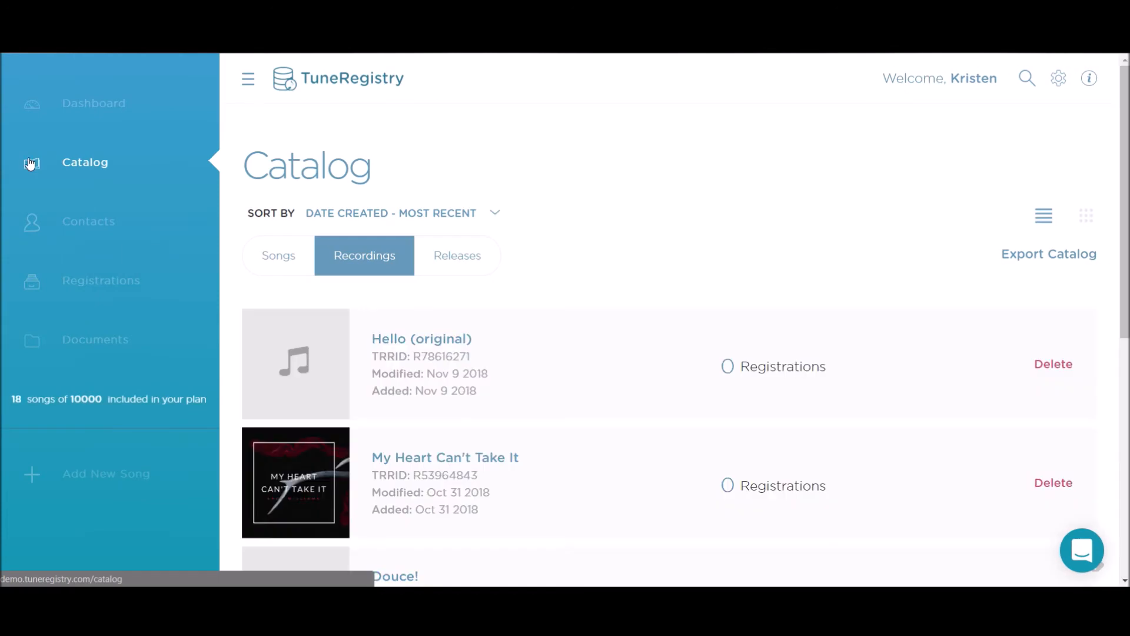
{"action": "left_click", "coordinate": [473, 275]}
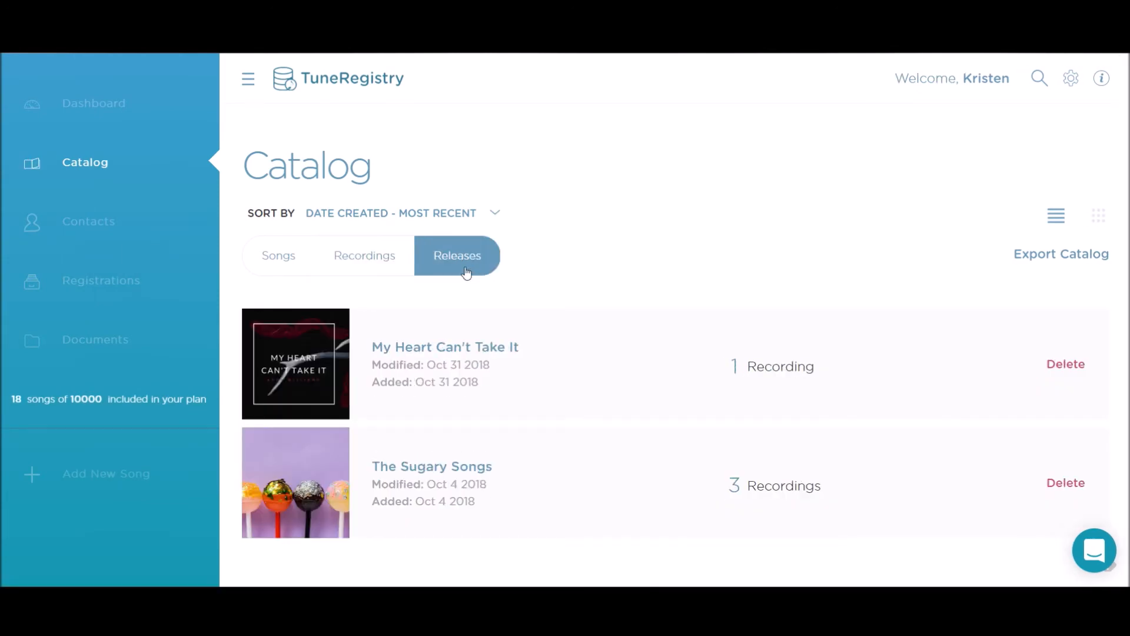
{"action": "left_click", "coordinate": [463, 350]}
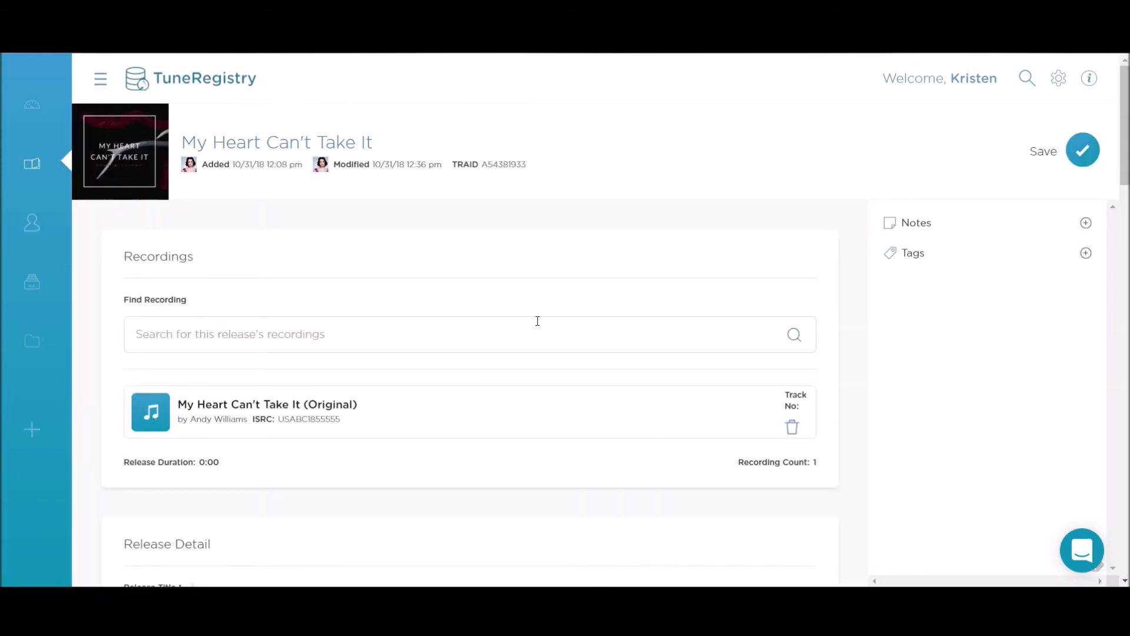
{"action": "scroll", "coordinate": [537, 321], "scroll_direction": "down", "scroll_amount": 3}
{"action": "scroll", "coordinate": [538, 321], "scroll_direction": "up", "scroll_amount": 3}
{"action": "scroll", "coordinate": [288, 438], "scroll_direction": "down", "scroll_amount": 3}
{"action": "scroll", "coordinate": [283, 432], "scroll_direction": "down", "scroll_amount": 1}
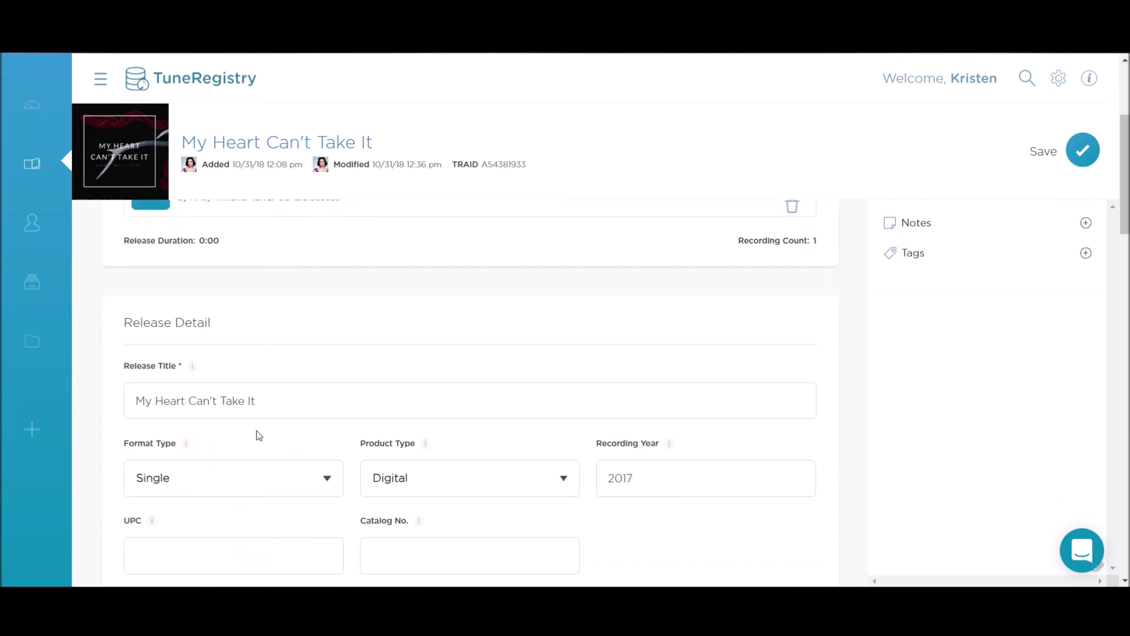
{"action": "scroll", "coordinate": [247, 434], "scroll_direction": "down", "scroll_amount": 3}
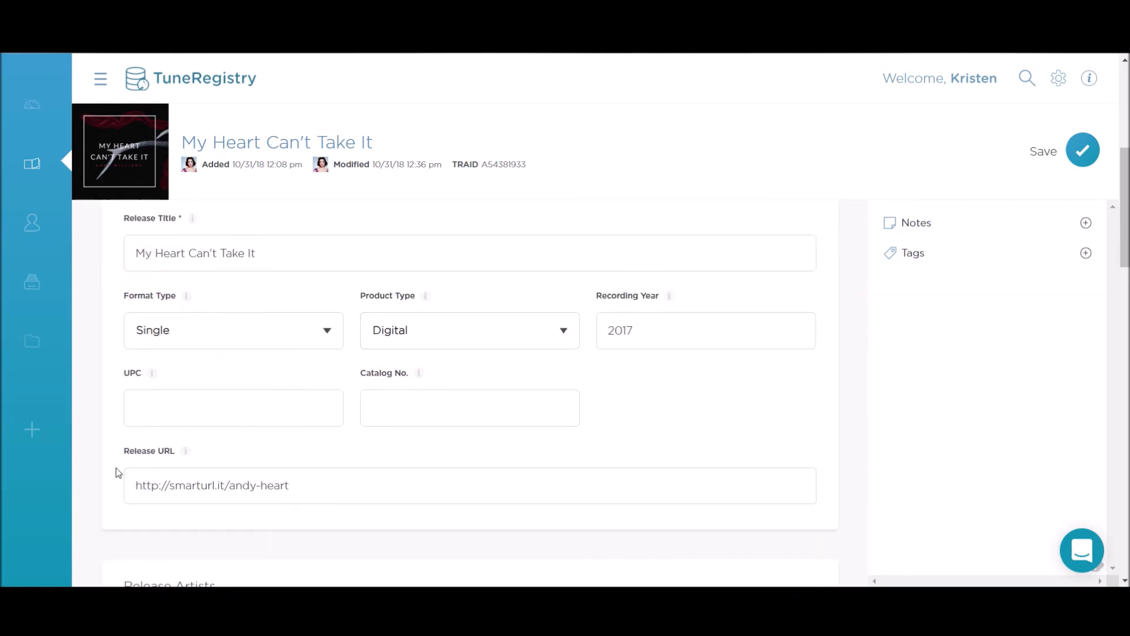
{"action": "scroll", "coordinate": [214, 413], "scroll_direction": "down", "scroll_amount": 3}
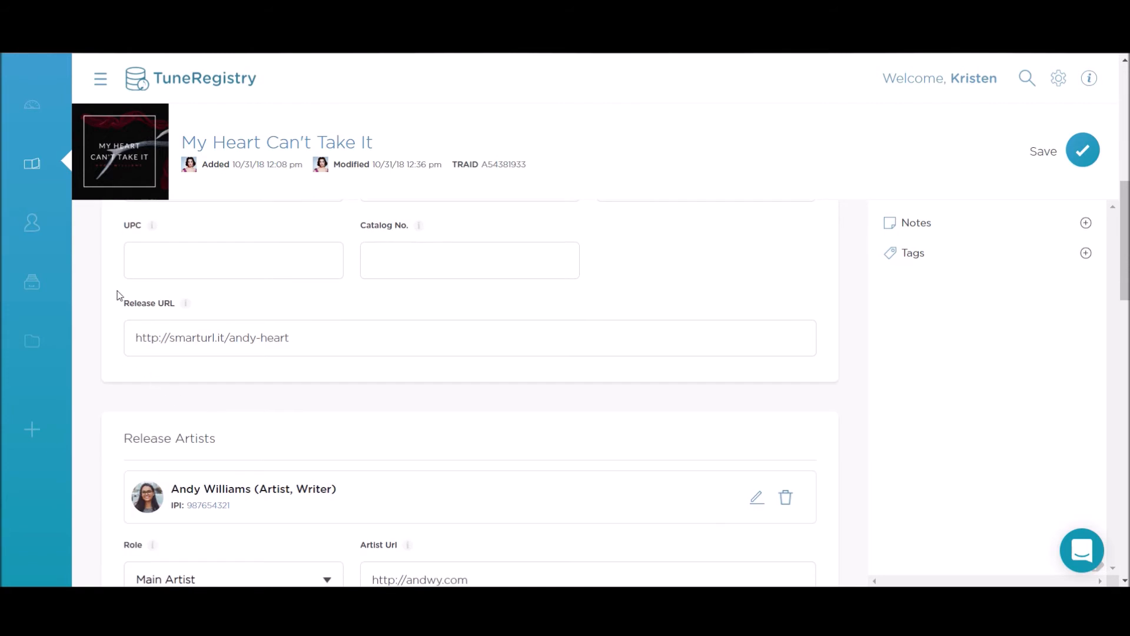
{"action": "scroll", "coordinate": [337, 389], "scroll_direction": "down", "scroll_amount": 4}
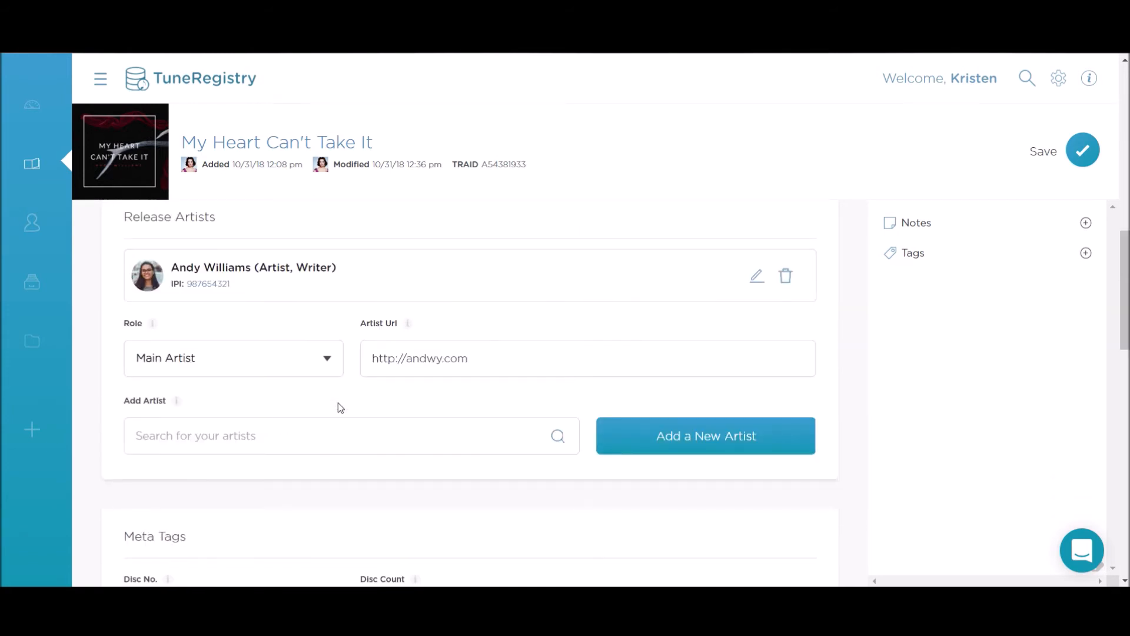
{"action": "scroll", "coordinate": [339, 406], "scroll_direction": "down", "scroll_amount": 5}
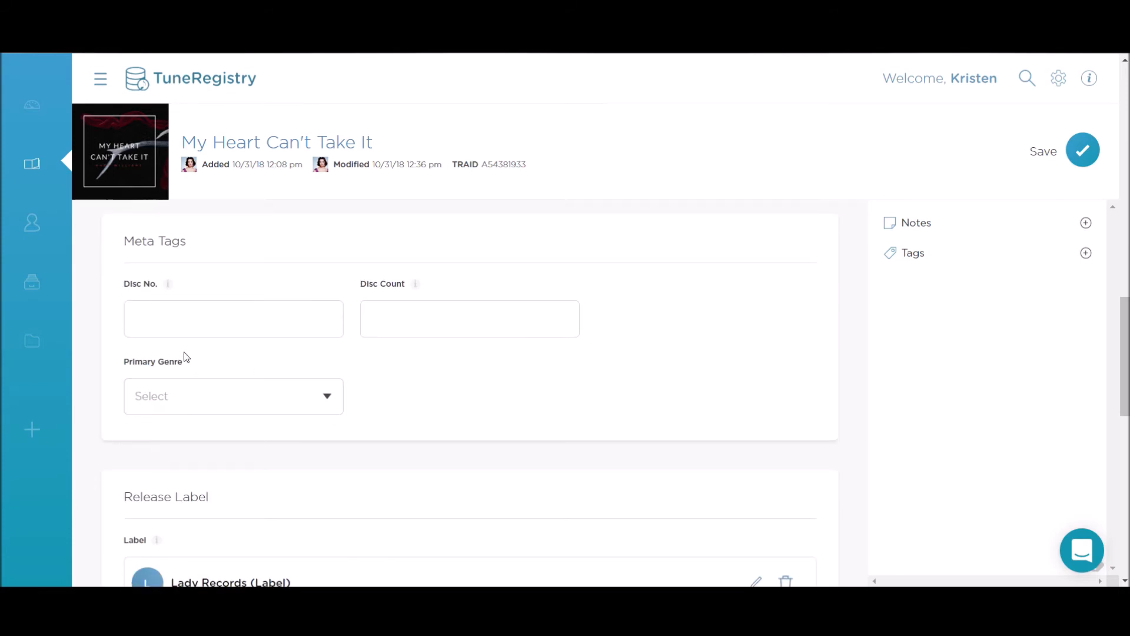
{"action": "scroll", "coordinate": [180, 418], "scroll_direction": "down", "scroll_amount": 4}
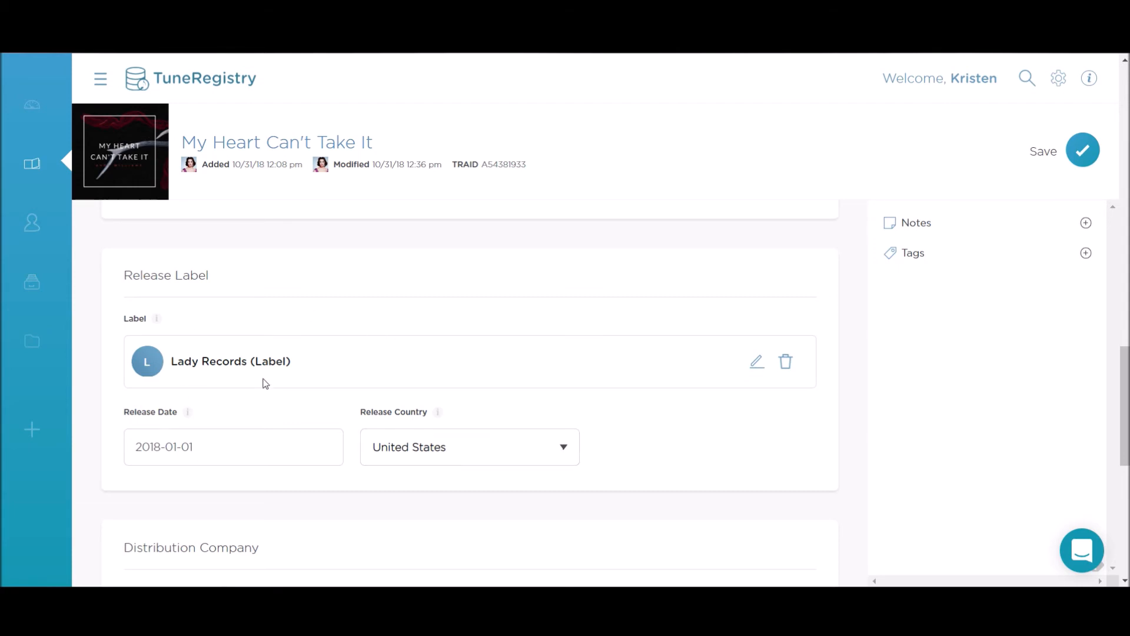
{"action": "scroll", "coordinate": [265, 384], "scroll_direction": "down", "scroll_amount": 1}
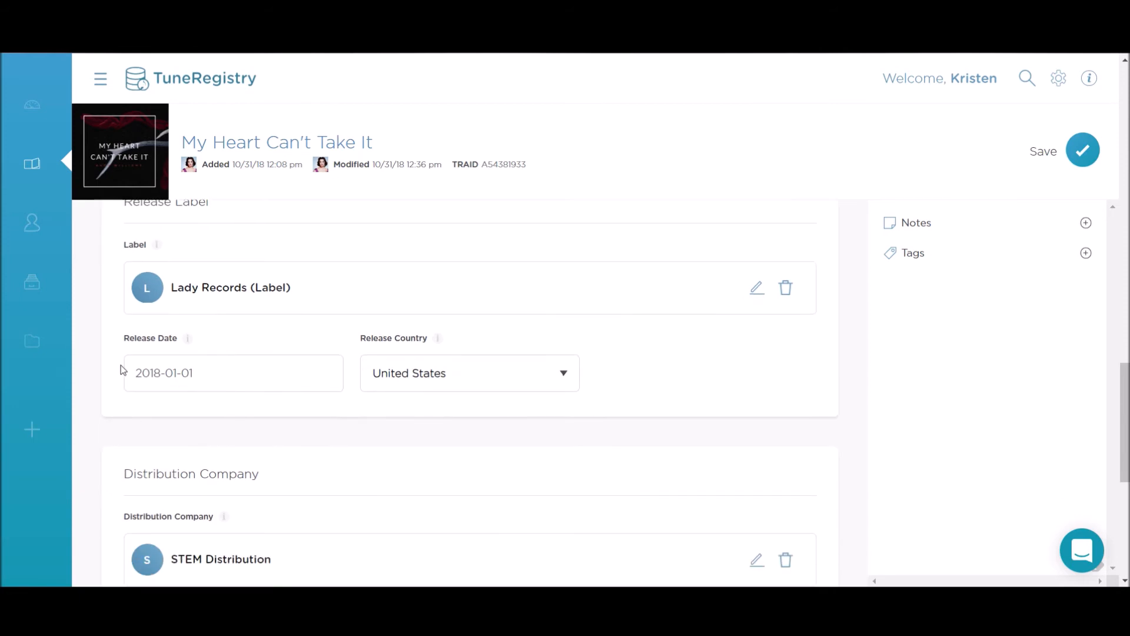
{"action": "scroll", "coordinate": [454, 384], "scroll_direction": "down", "scroll_amount": 1}
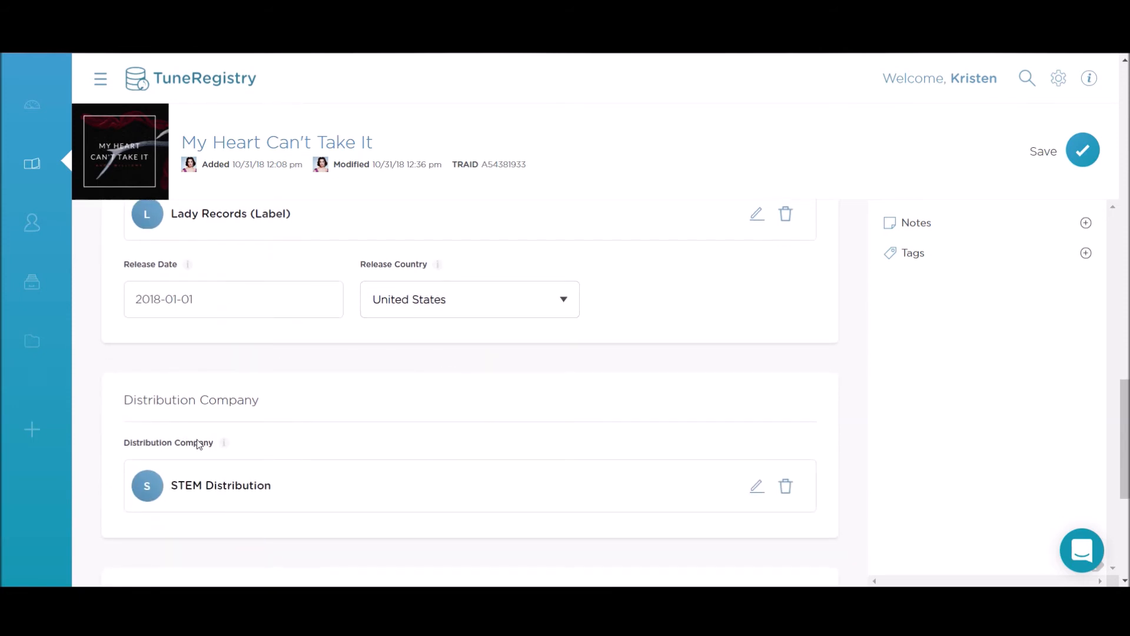
{"action": "scroll", "coordinate": [199, 445], "scroll_direction": "down", "scroll_amount": 2}
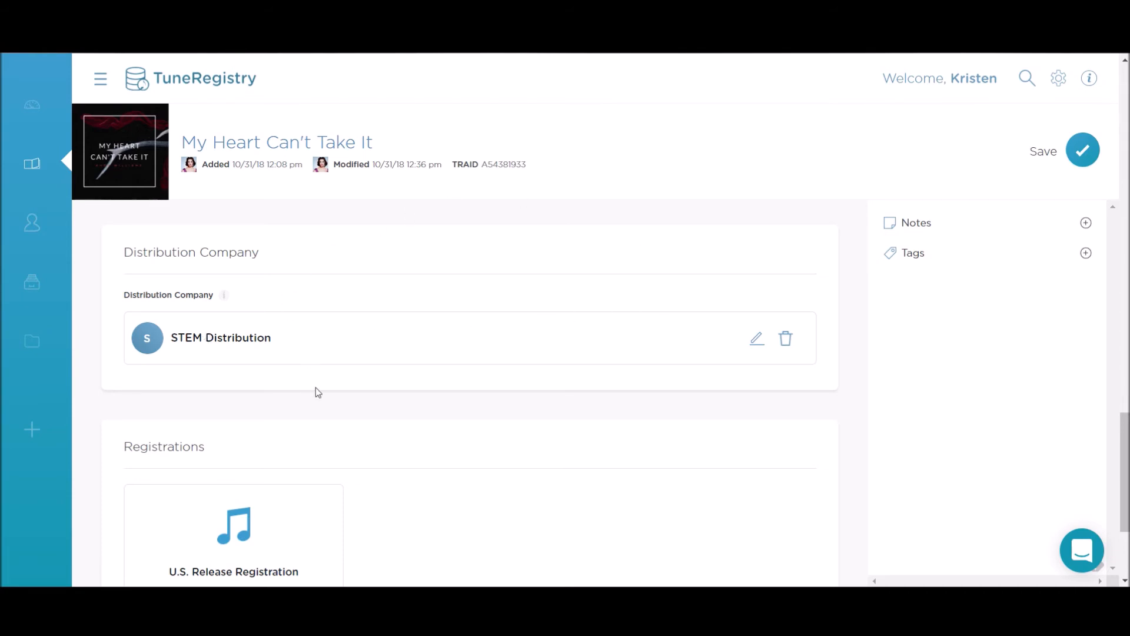
{"action": "scroll", "coordinate": [328, 391], "scroll_direction": "down", "scroll_amount": 2}
{"action": "scroll", "coordinate": [545, 401], "scroll_direction": "up", "scroll_amount": 4}
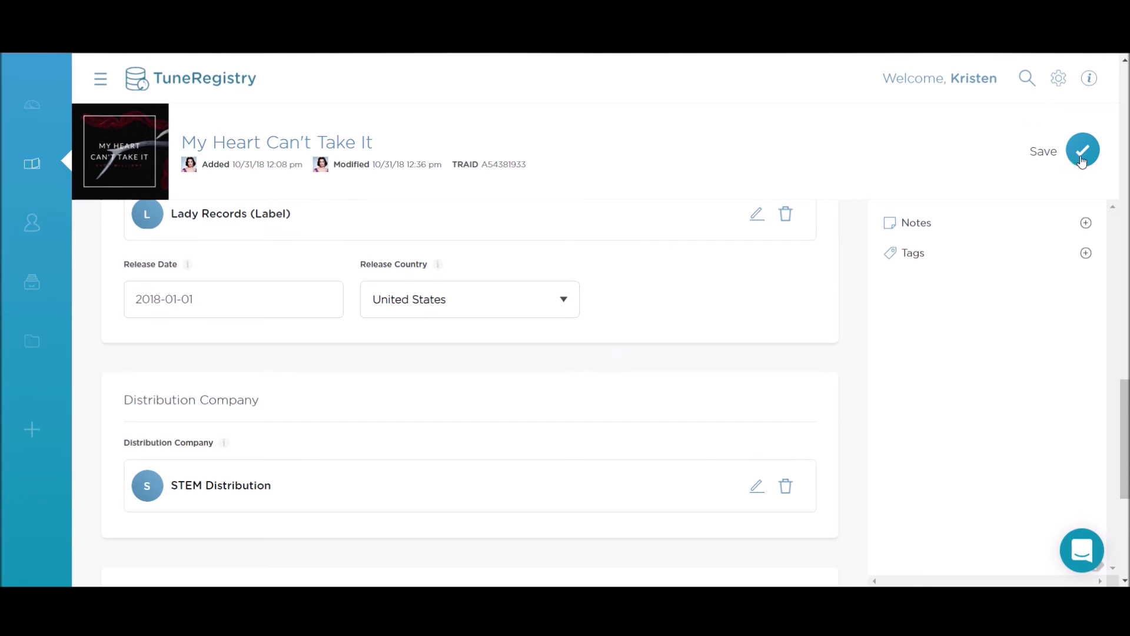
{"action": "scroll", "coordinate": [1082, 162], "scroll_direction": "down", "scroll_amount": 5}
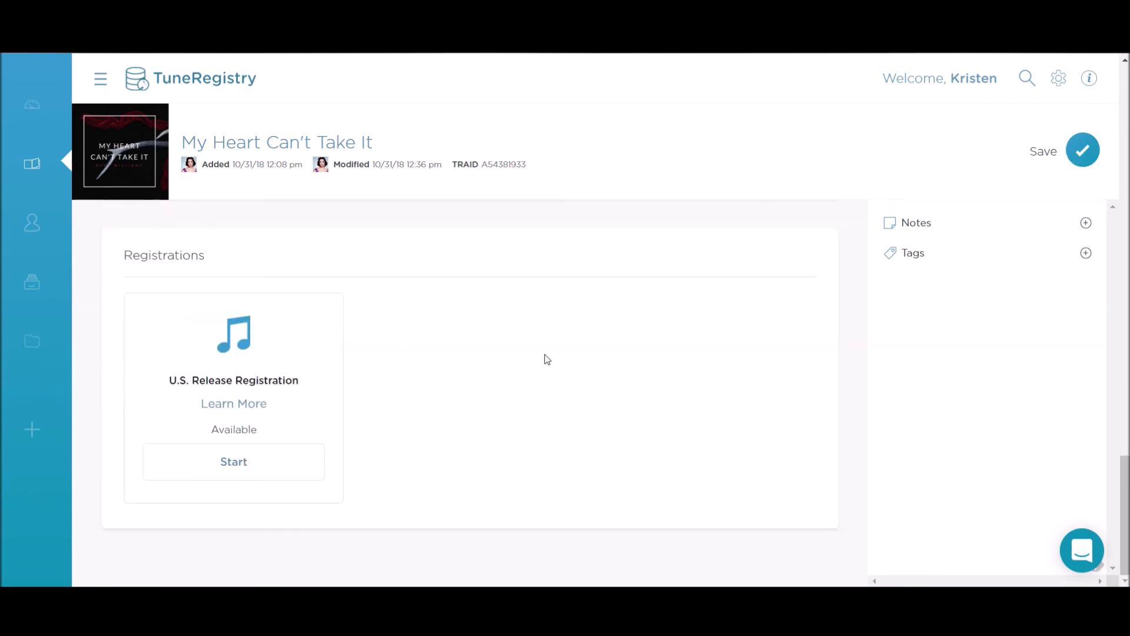
{"action": "scroll", "coordinate": [547, 359], "scroll_direction": "up", "scroll_amount": 12}
{"action": "scroll", "coordinate": [548, 358], "scroll_direction": "down", "scroll_amount": 5}
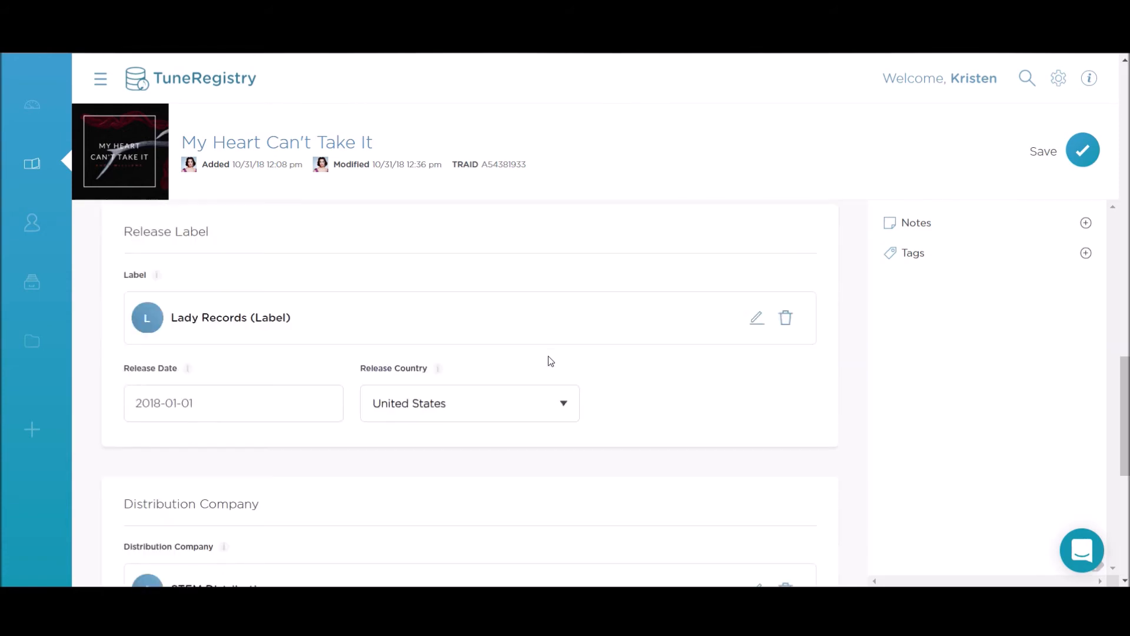
{"action": "scroll", "coordinate": [548, 361], "scroll_direction": "down", "scroll_amount": 6}
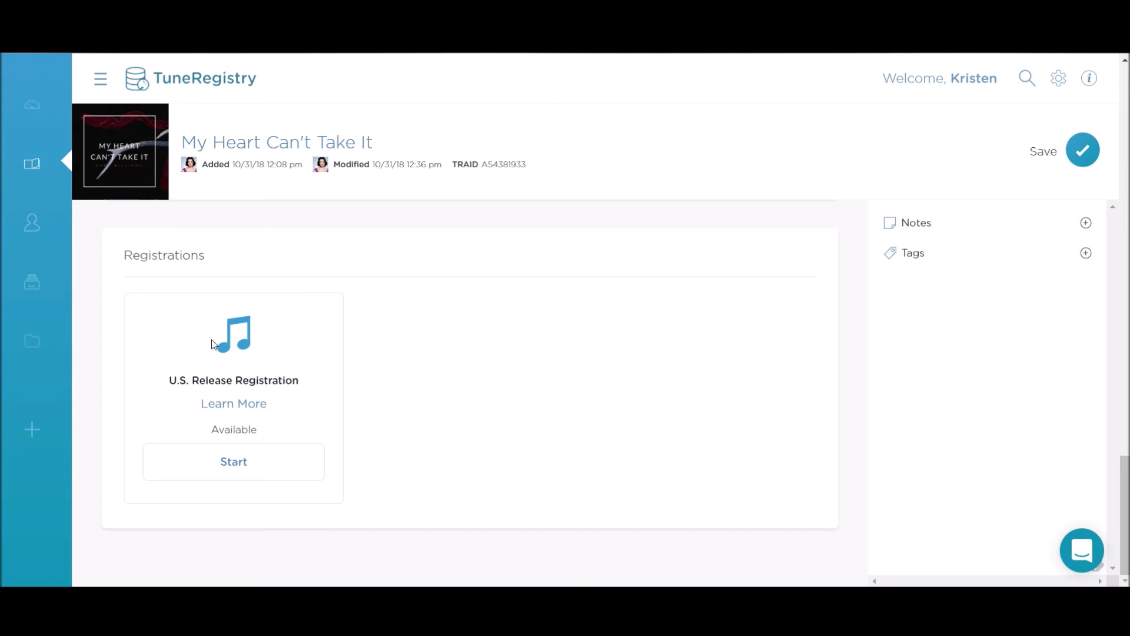
{"action": "scroll", "coordinate": [459, 388], "scroll_direction": "up", "scroll_amount": 15}
{"action": "scroll", "coordinate": [461, 390], "scroll_direction": "up", "scroll_amount": 8}
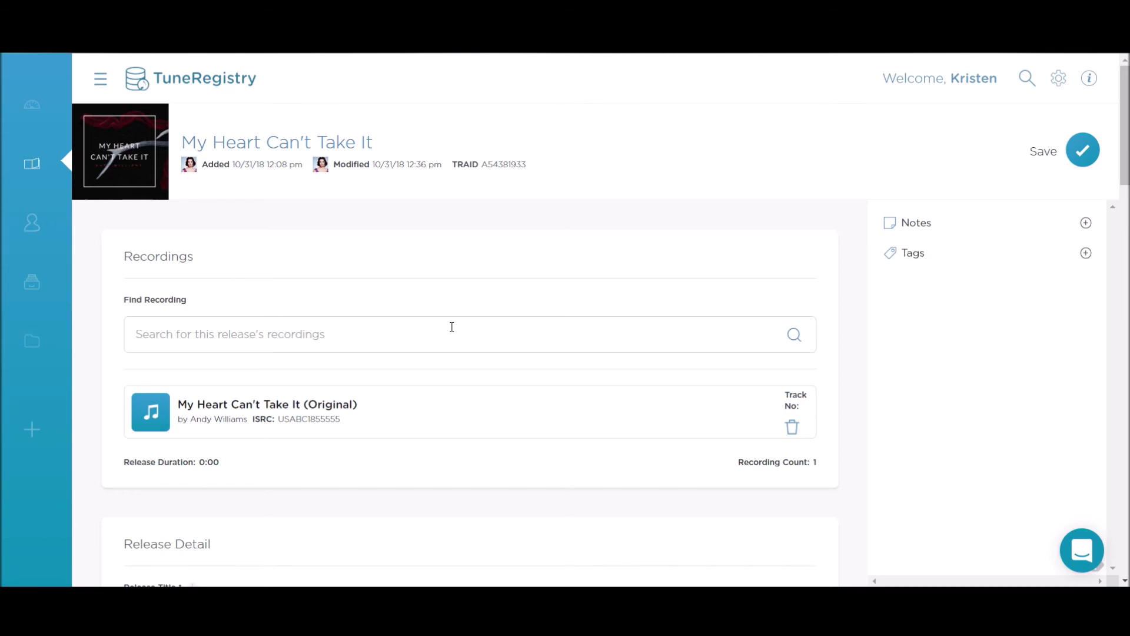
{"action": "scroll", "coordinate": [452, 327], "scroll_direction": "down", "scroll_amount": 20}
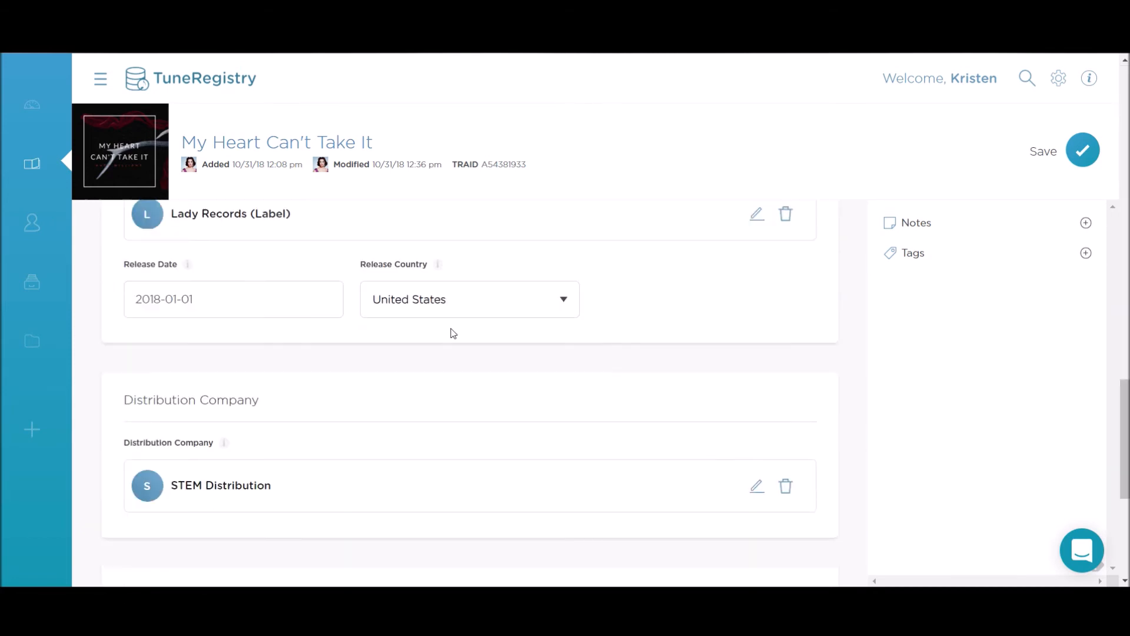
{"action": "scroll", "coordinate": [453, 333], "scroll_direction": "down", "scroll_amount": 5}
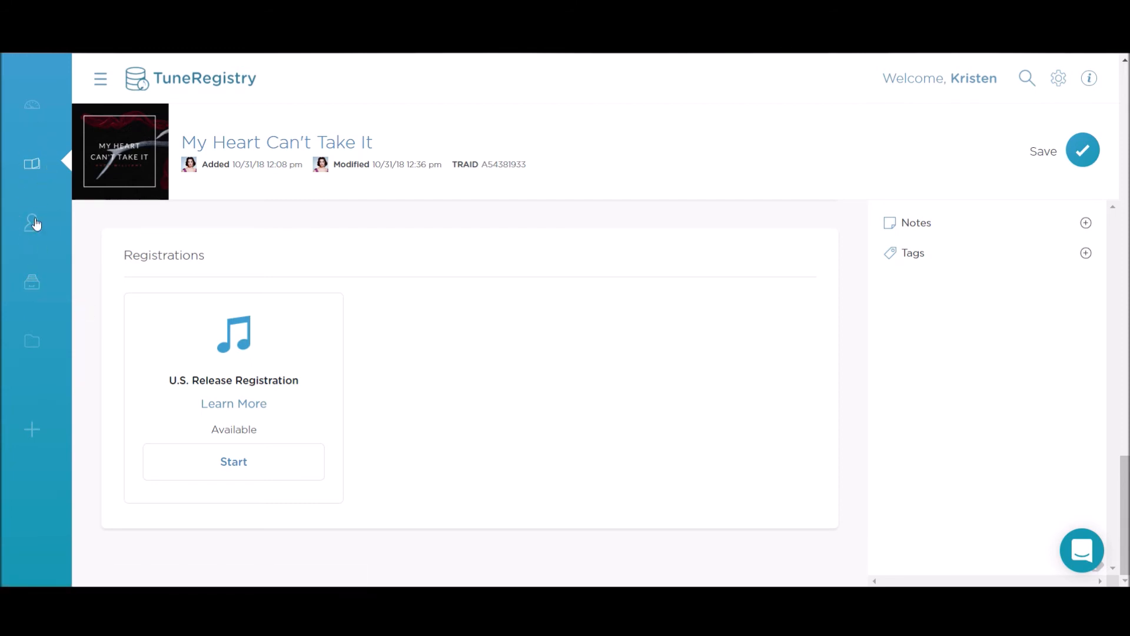
Step: Show the Registration List with My Heart Can't Take It (In Progress) and Be Free (Pending)
{"action": "left_click", "coordinate": [32, 285]}
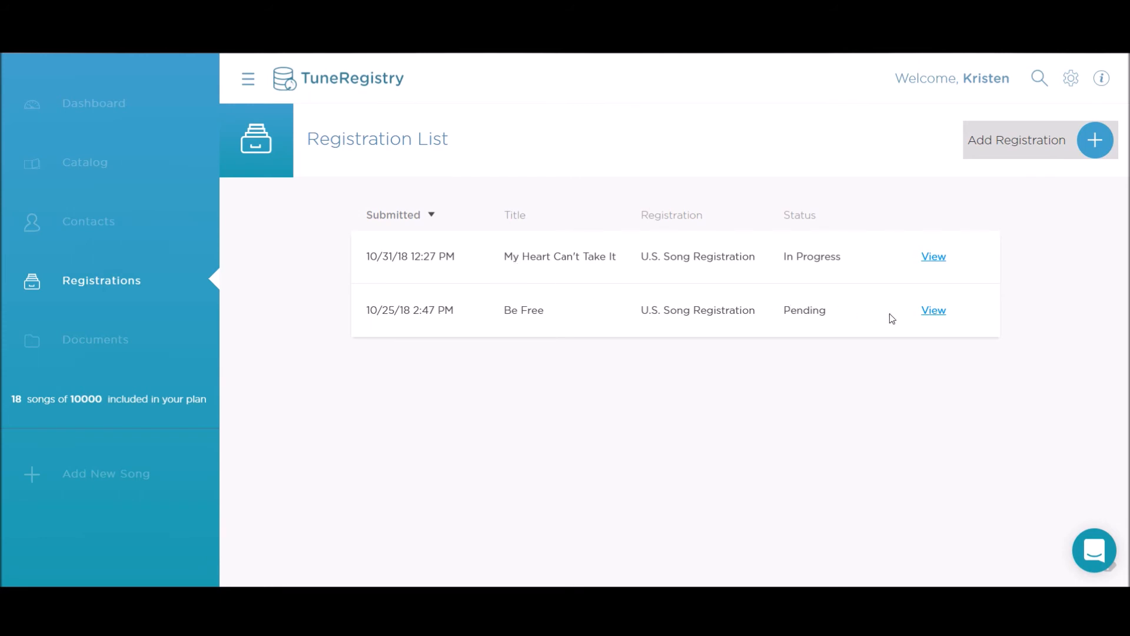
Step: Look through the five-page My Heart Can't Take It registration record, then close it
{"action": "left_click", "coordinate": [932, 257]}
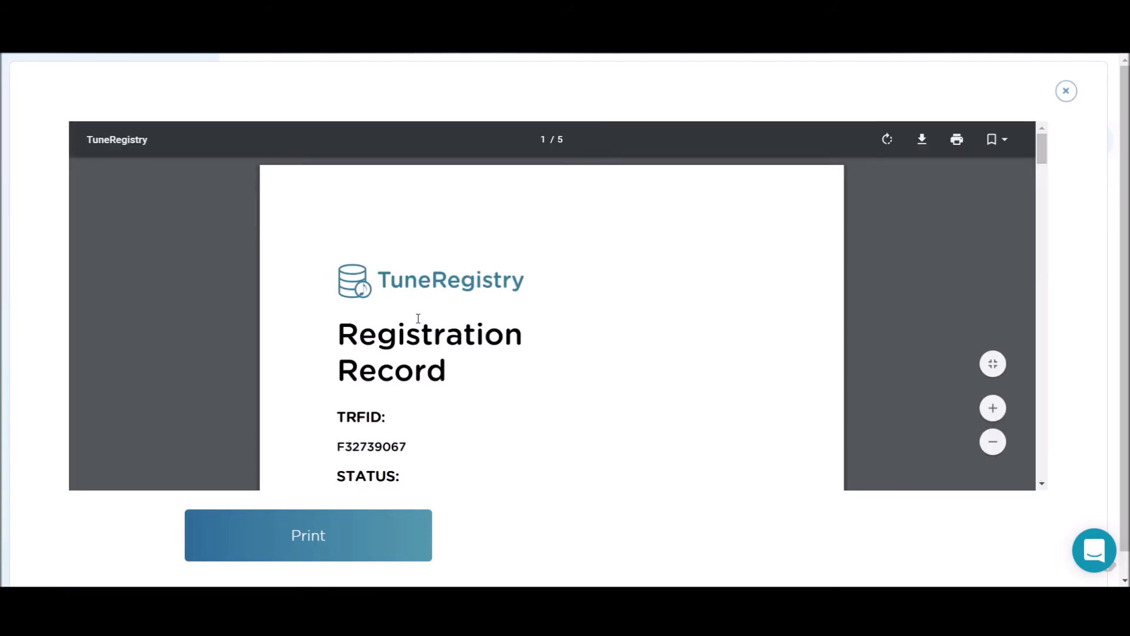
{"action": "scroll", "coordinate": [418, 318], "scroll_direction": "down", "scroll_amount": 5}
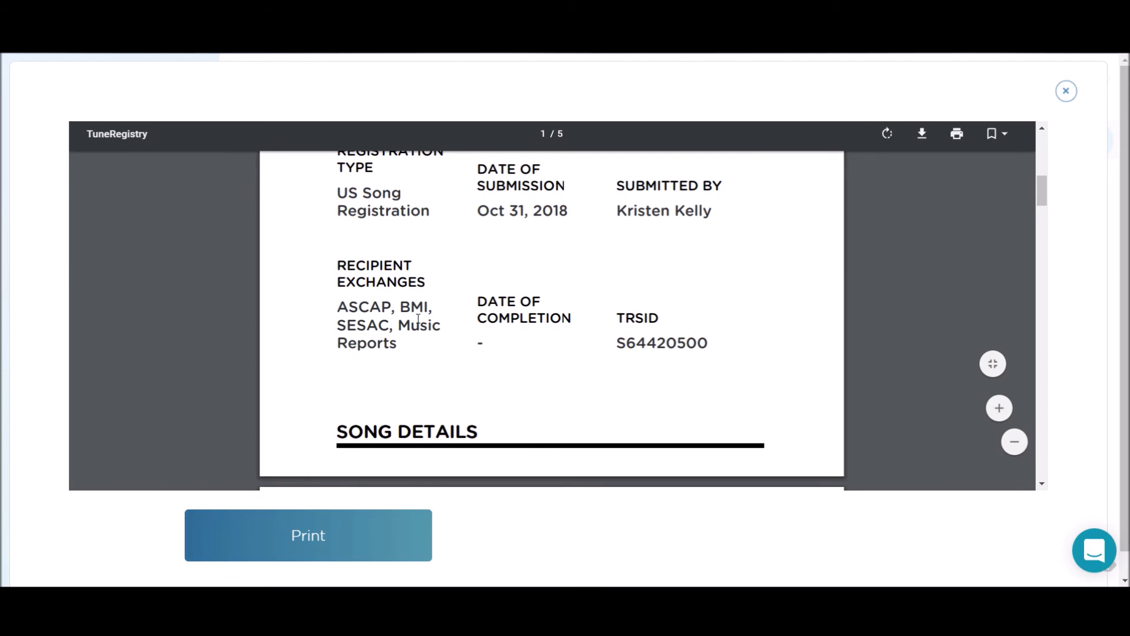
{"action": "scroll", "coordinate": [418, 318], "scroll_direction": "down", "scroll_amount": 10}
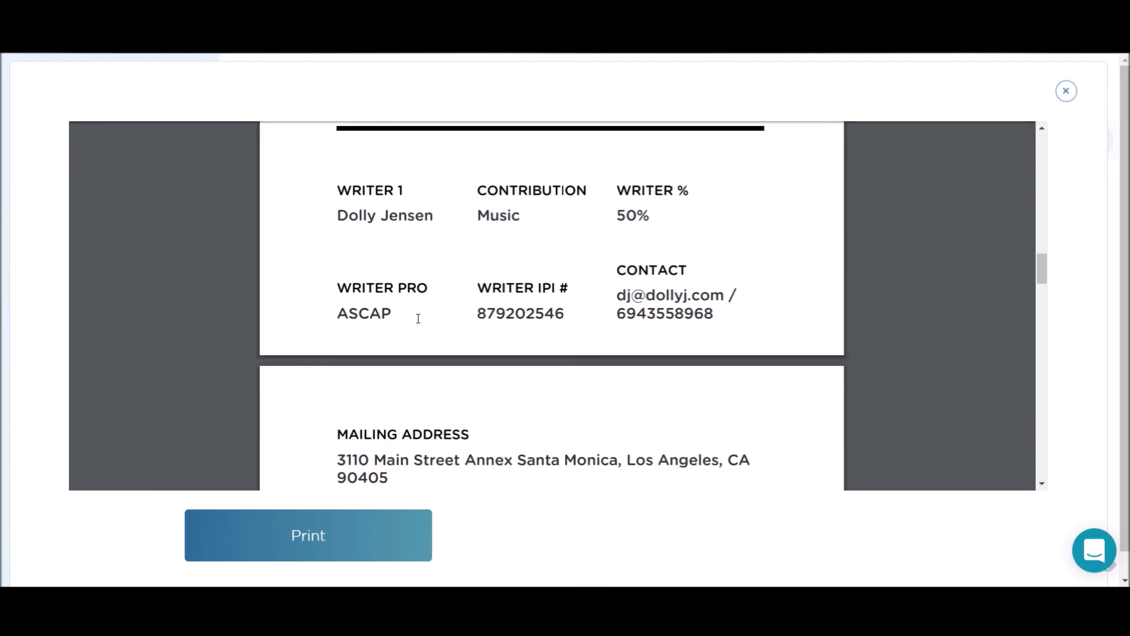
{"action": "scroll", "coordinate": [417, 318], "scroll_direction": "down", "scroll_amount": 5}
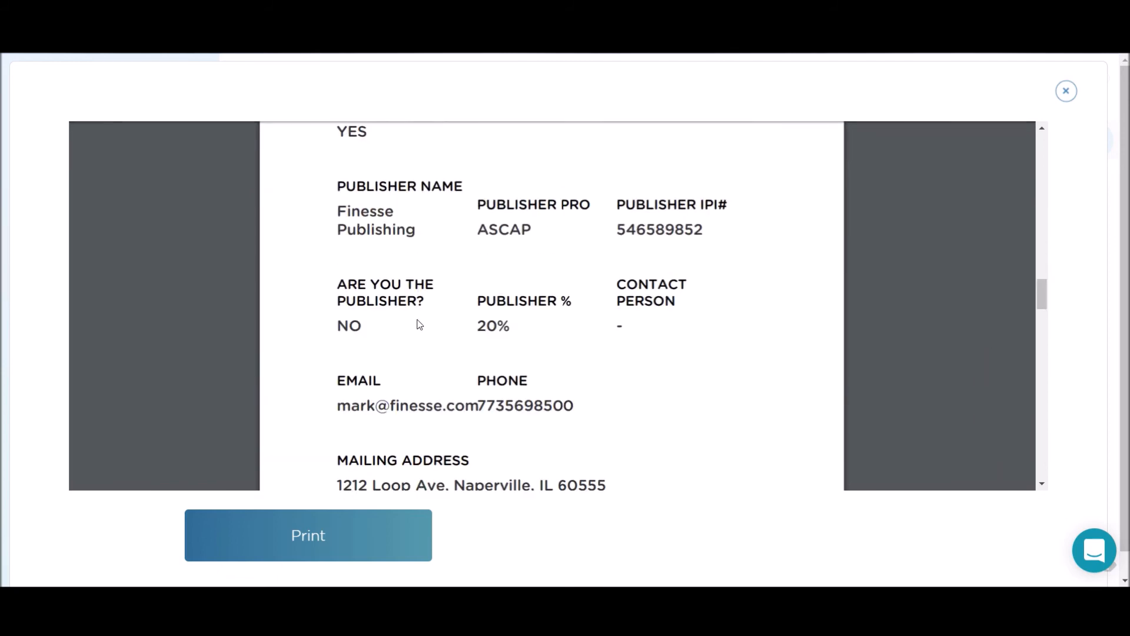
{"action": "scroll", "coordinate": [419, 324], "scroll_direction": "up", "scroll_amount": 5}
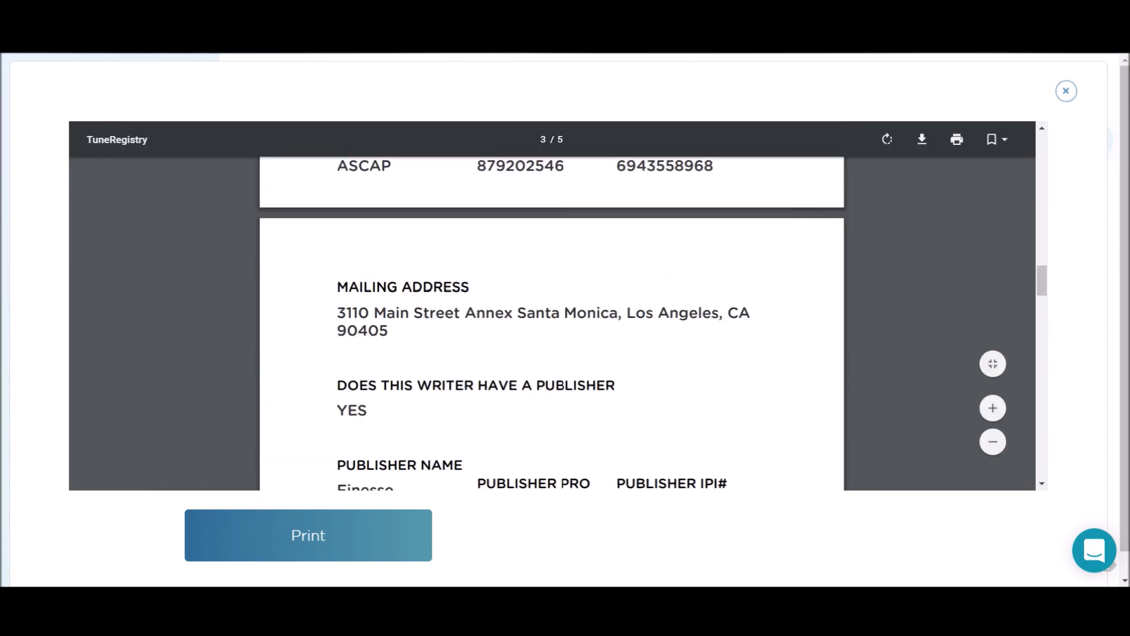
{"action": "left_click", "coordinate": [1063, 92]}
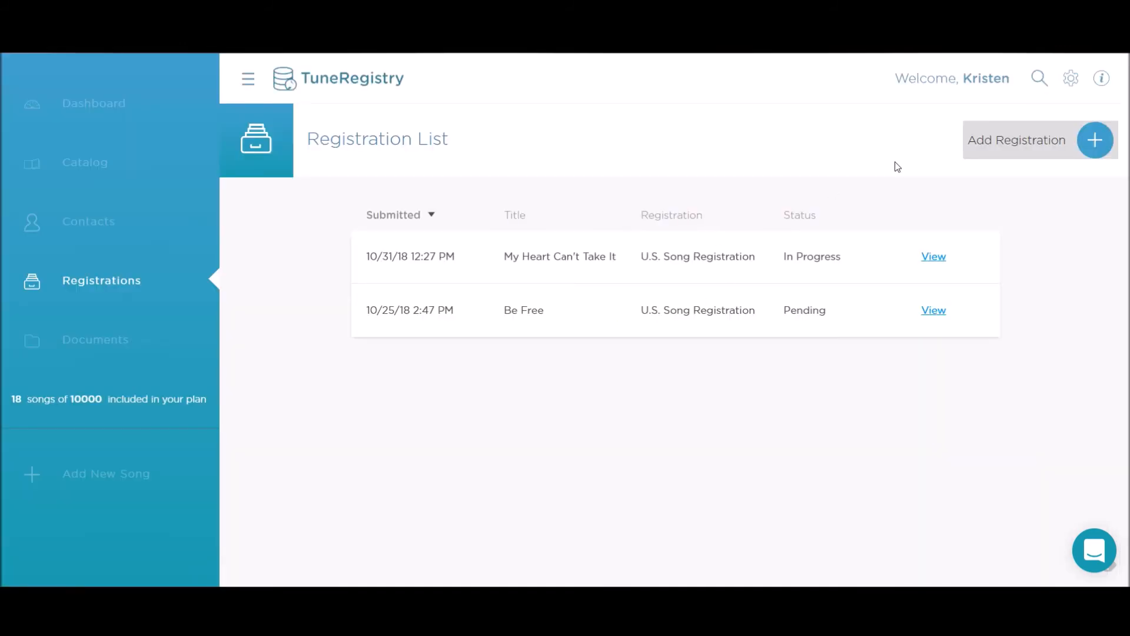
Step: Start a new registration and view the U.S. Song Registrations details listing ASCAP, BMI, SESAC and others
{"action": "left_click", "coordinate": [1024, 140]}
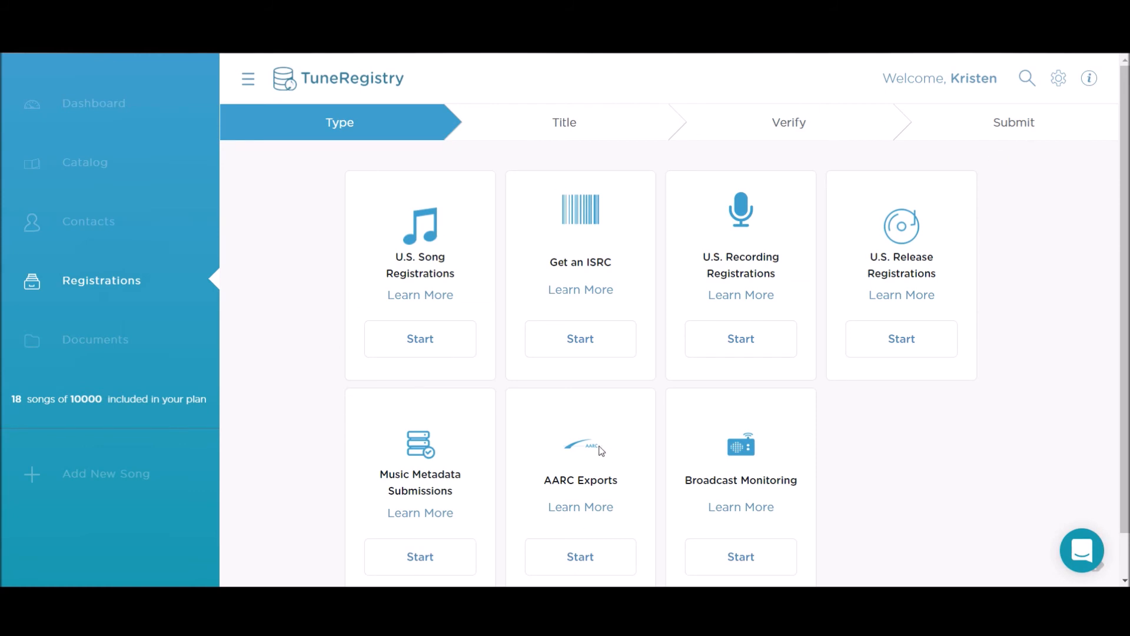
{"action": "scroll", "coordinate": [602, 451], "scroll_direction": "down", "scroll_amount": 1}
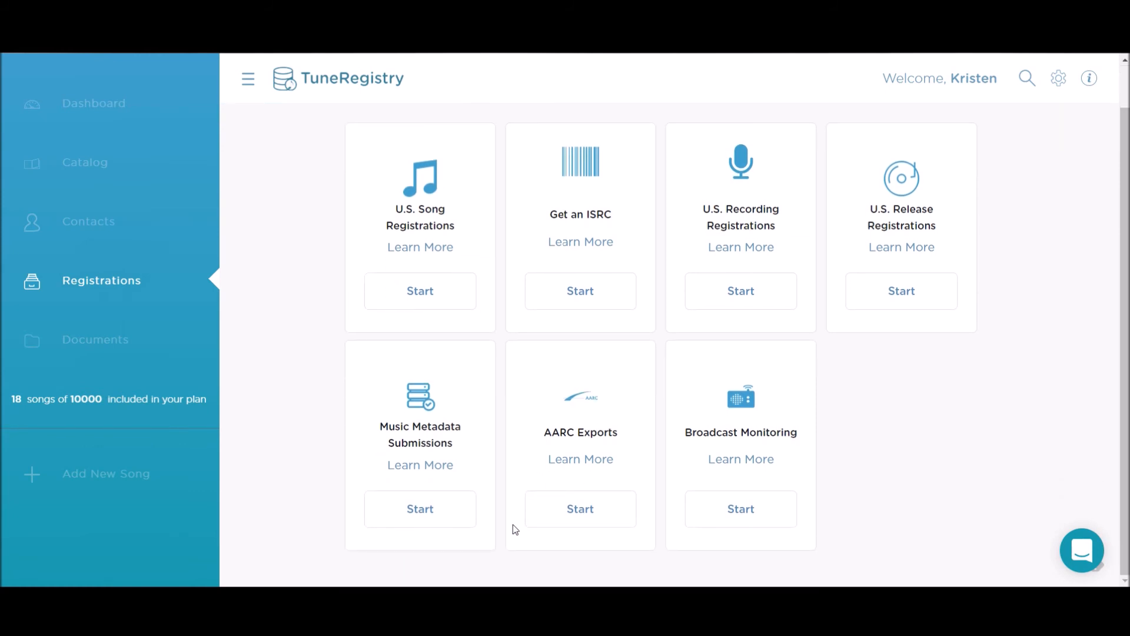
{"action": "scroll", "coordinate": [513, 529], "scroll_direction": "up", "scroll_amount": 1}
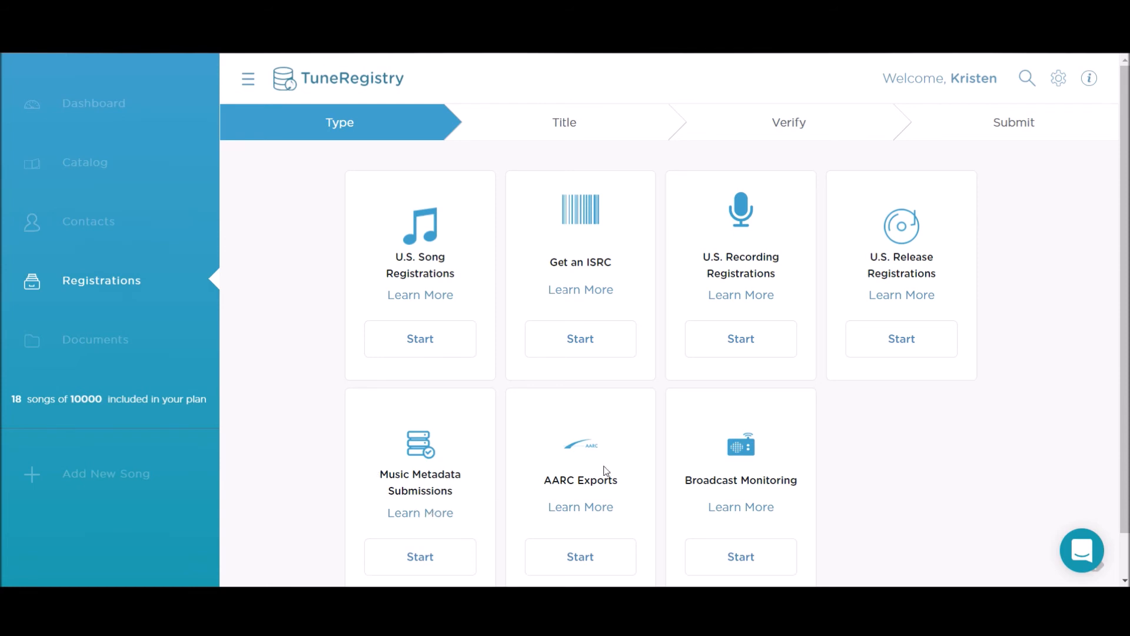
{"action": "scroll", "coordinate": [682, 500], "scroll_direction": "down", "scroll_amount": 1}
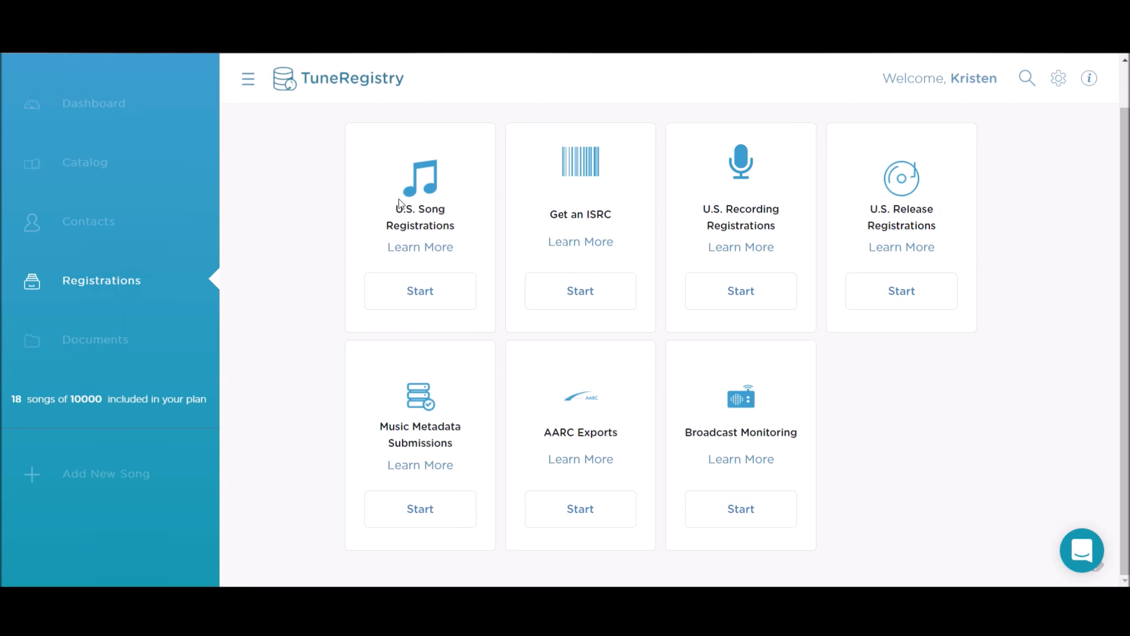
{"action": "left_click", "coordinate": [416, 248]}
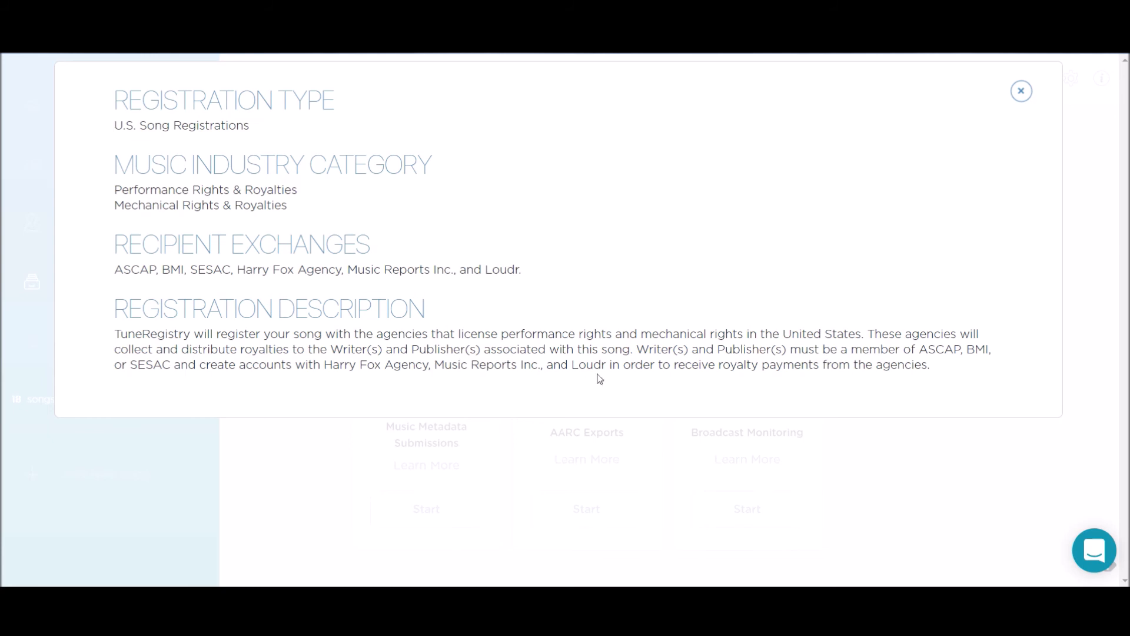
Step: Close the U.S. Song Registrations info, then view and close the AARC Exports details
{"action": "left_click", "coordinate": [1021, 92]}
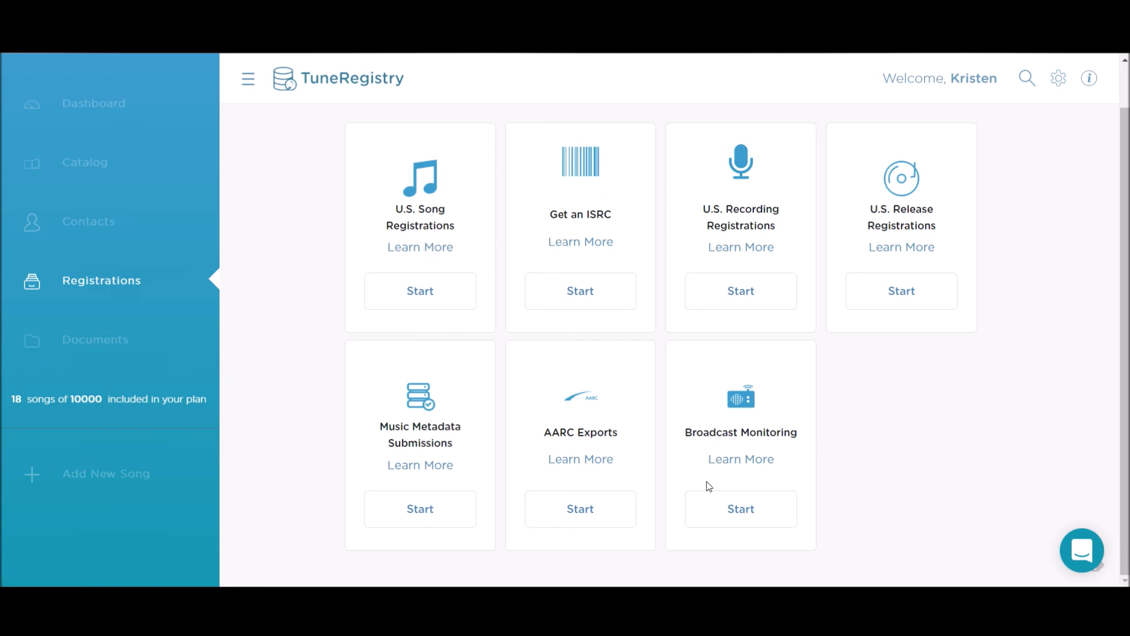
{"action": "left_click", "coordinate": [579, 462]}
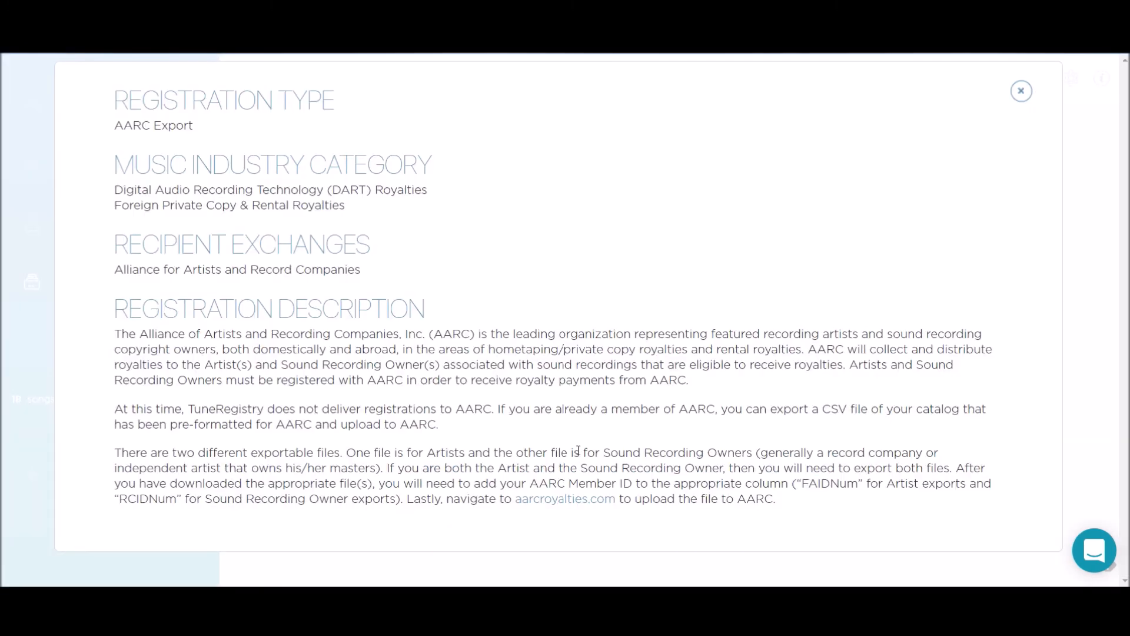
{"action": "left_click", "coordinate": [1021, 91]}
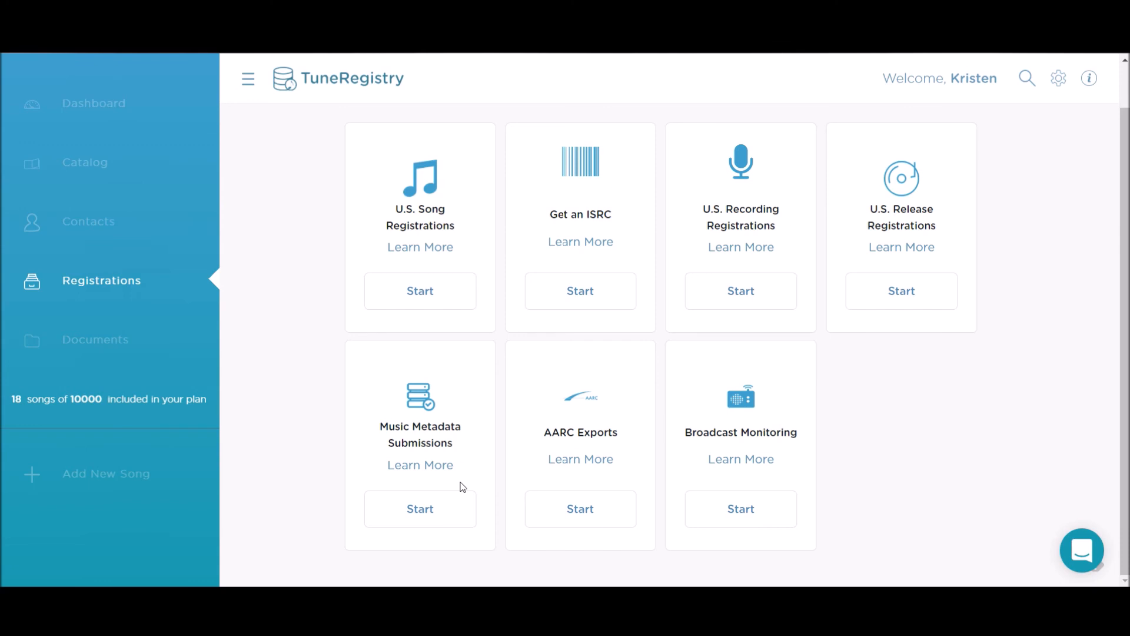
Step: Begin a U.S. Song Registration and select I Got This as the song
{"action": "left_click", "coordinate": [408, 295]}
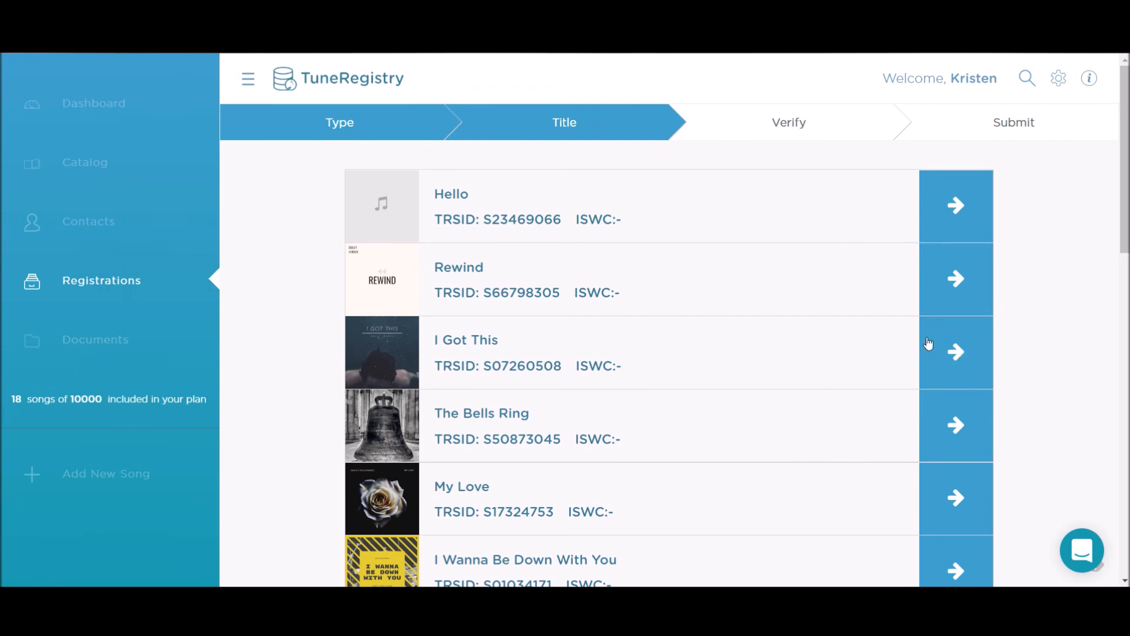
{"action": "left_click", "coordinate": [949, 357]}
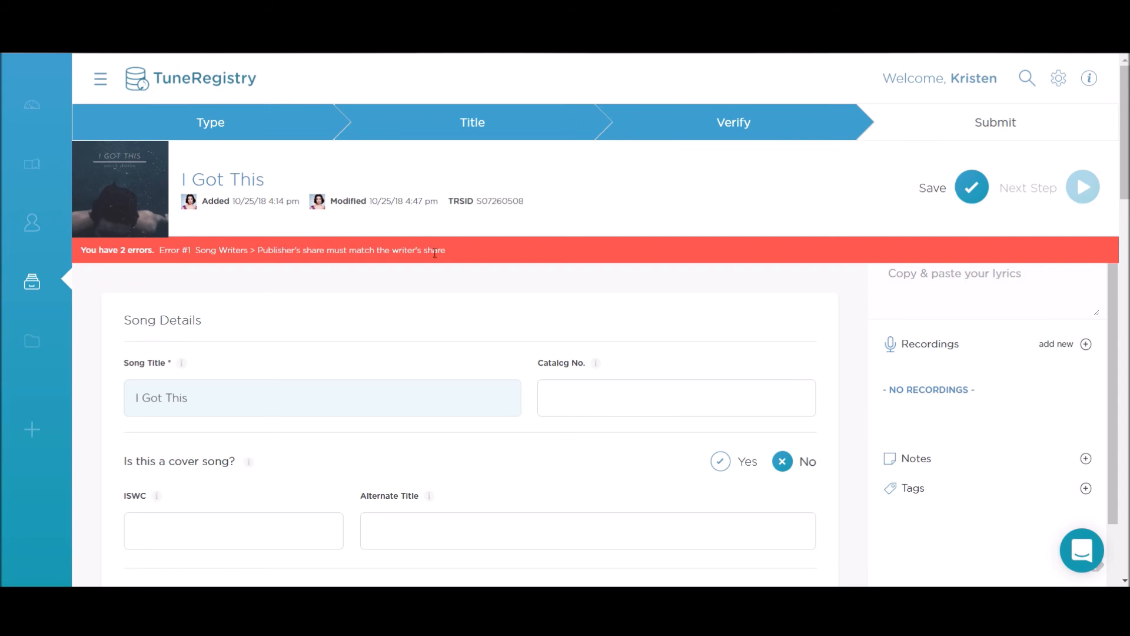
Step: Change Gimme The Pub Publishing's share from 10 to 30
{"action": "scroll", "coordinate": [433, 338], "scroll_direction": "down", "scroll_amount": 4}
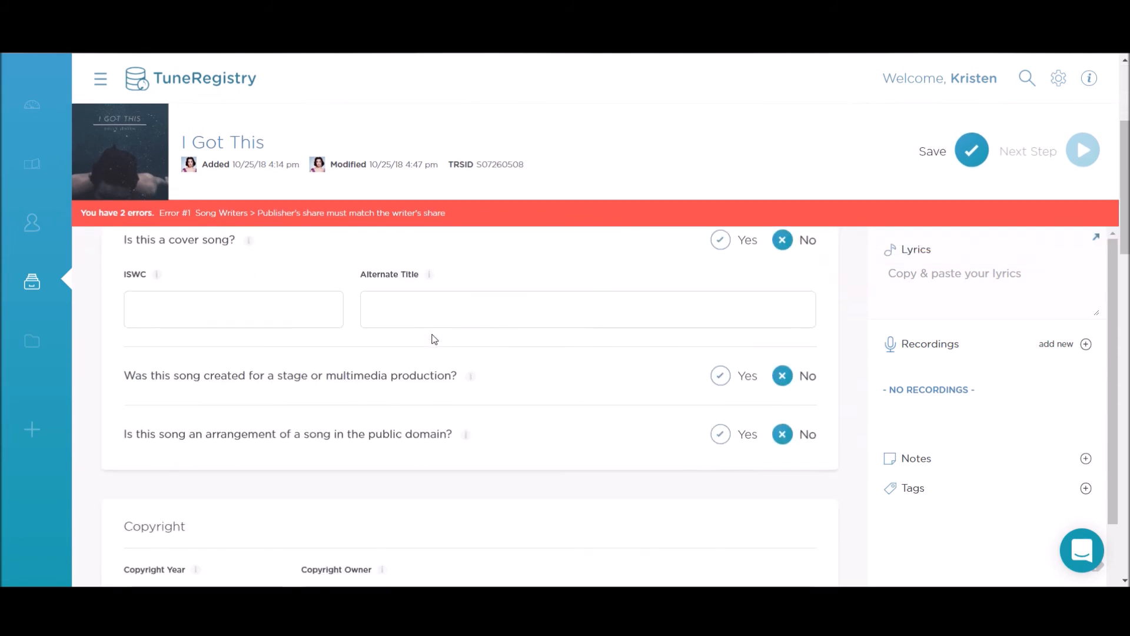
{"action": "scroll", "coordinate": [434, 339], "scroll_direction": "down", "scroll_amount": 5}
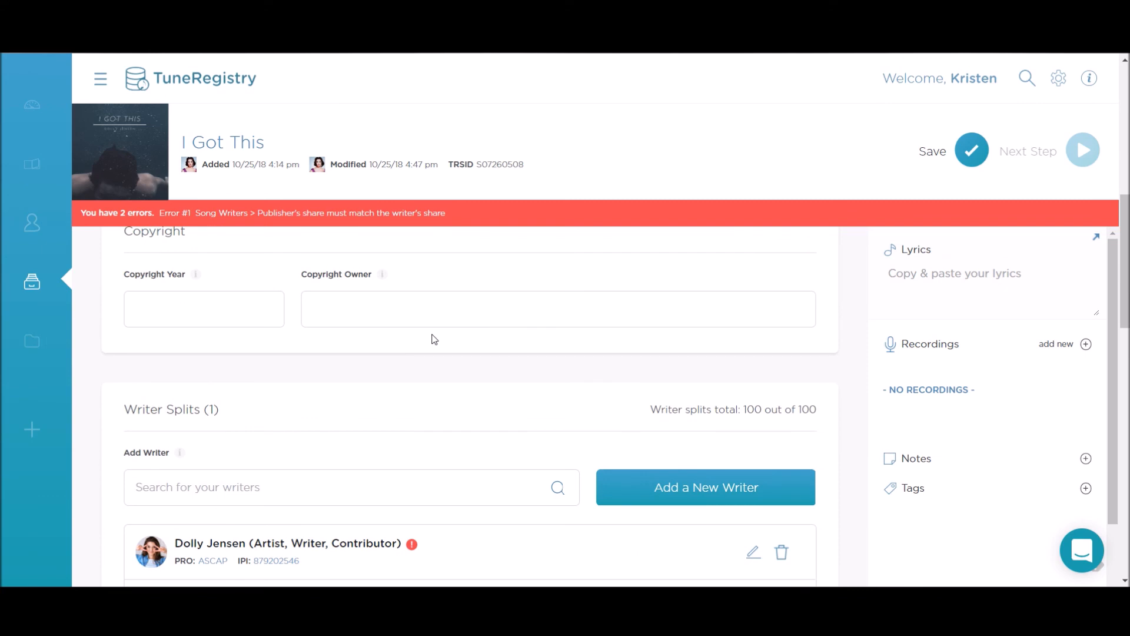
{"action": "scroll", "coordinate": [433, 339], "scroll_direction": "down", "scroll_amount": 4}
{"action": "scroll", "coordinate": [216, 356], "scroll_direction": "down", "scroll_amount": 1}
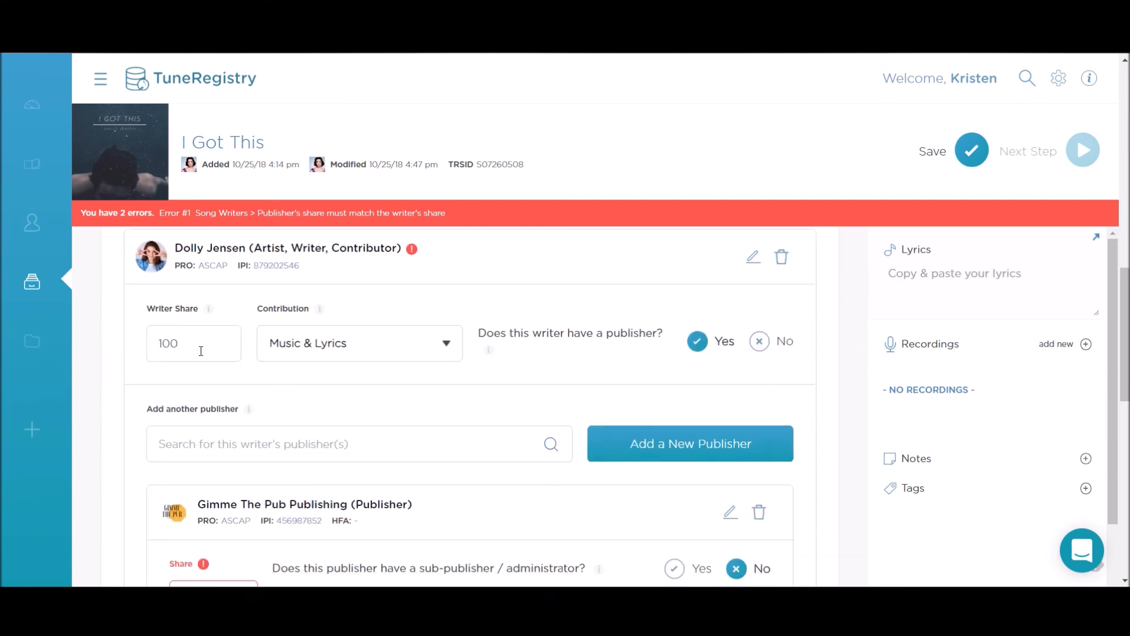
{"action": "scroll", "coordinate": [200, 350], "scroll_direction": "down", "scroll_amount": 3}
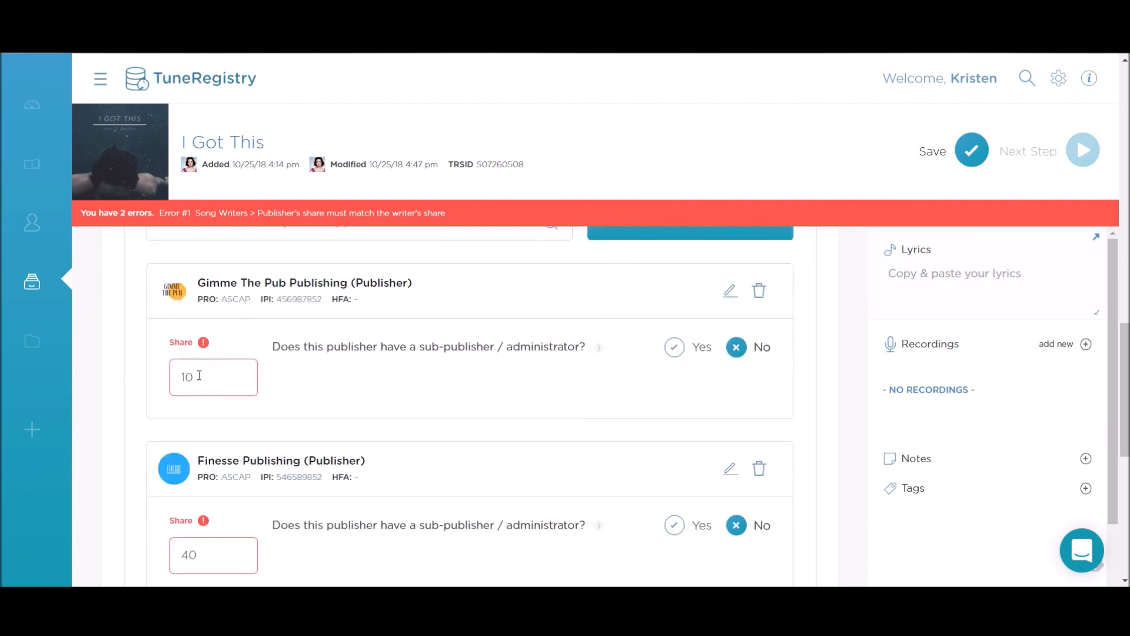
{"action": "scroll", "coordinate": [219, 358], "scroll_direction": "down", "scroll_amount": 1}
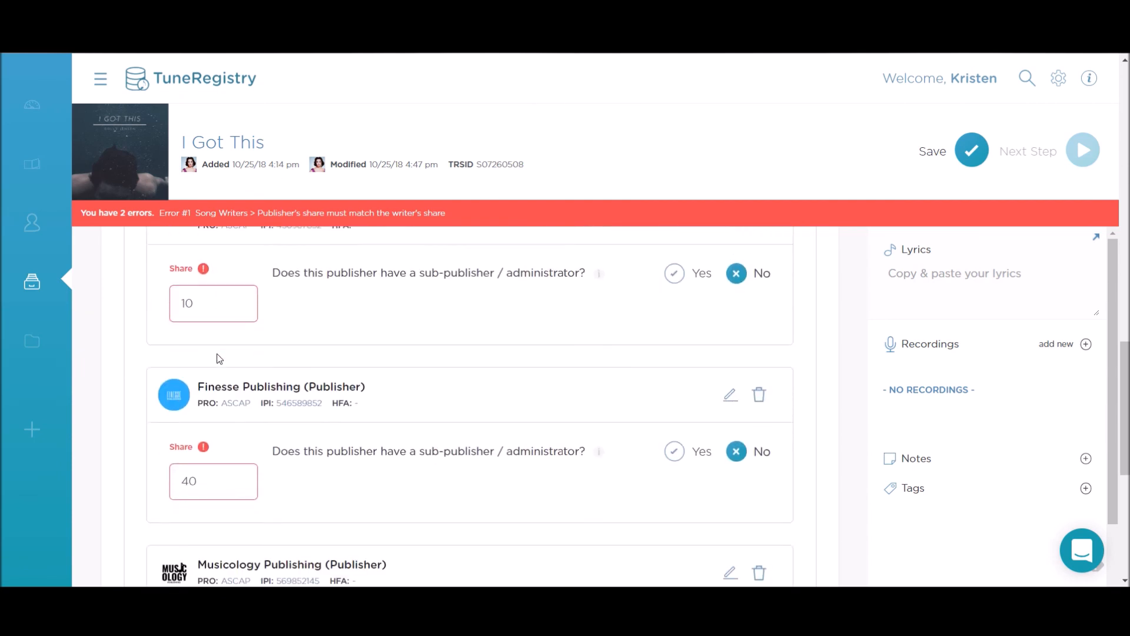
{"action": "scroll", "coordinate": [219, 359], "scroll_direction": "up", "scroll_amount": 1}
{"action": "scroll", "coordinate": [215, 380], "scroll_direction": "down", "scroll_amount": 5}
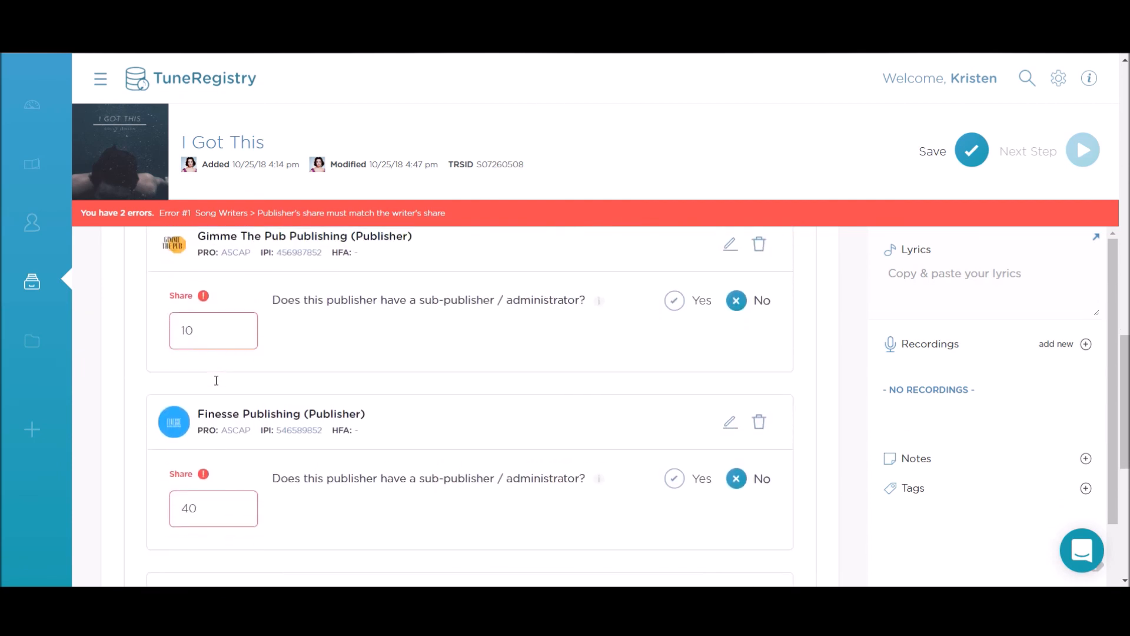
{"action": "scroll", "coordinate": [212, 437], "scroll_direction": "up", "scroll_amount": 1}
{"action": "scroll", "coordinate": [211, 439], "scroll_direction": "up", "scroll_amount": 5}
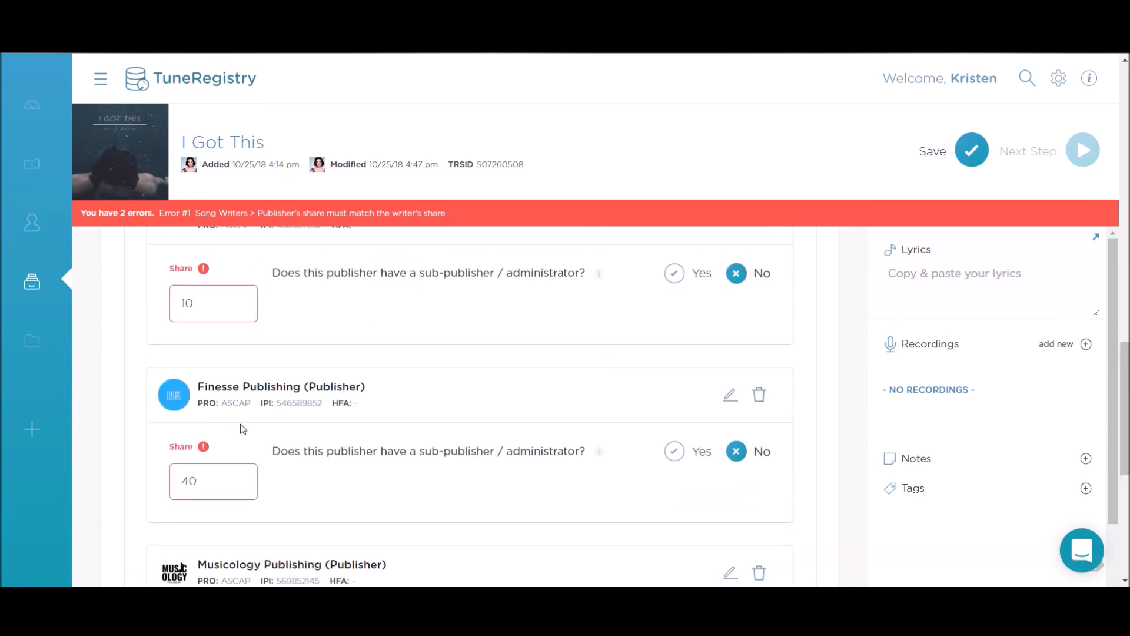
{"action": "scroll", "coordinate": [257, 435], "scroll_direction": "down", "scroll_amount": 4}
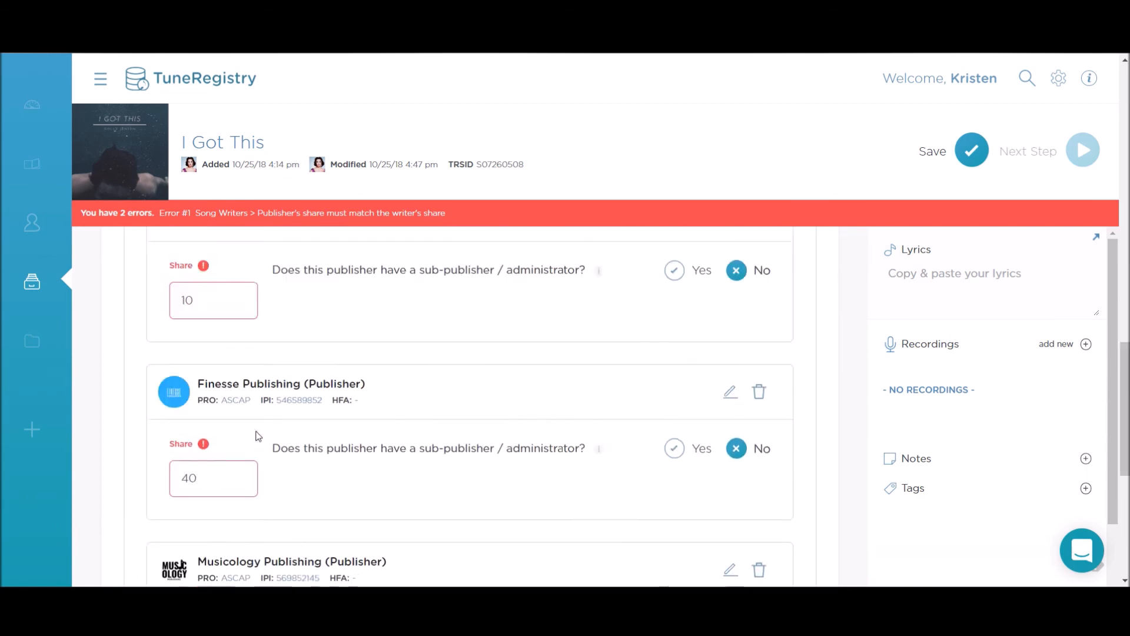
{"action": "scroll", "coordinate": [257, 435], "scroll_direction": "up", "scroll_amount": 1}
{"action": "scroll", "coordinate": [257, 435], "scroll_direction": "down", "scroll_amount": 4}
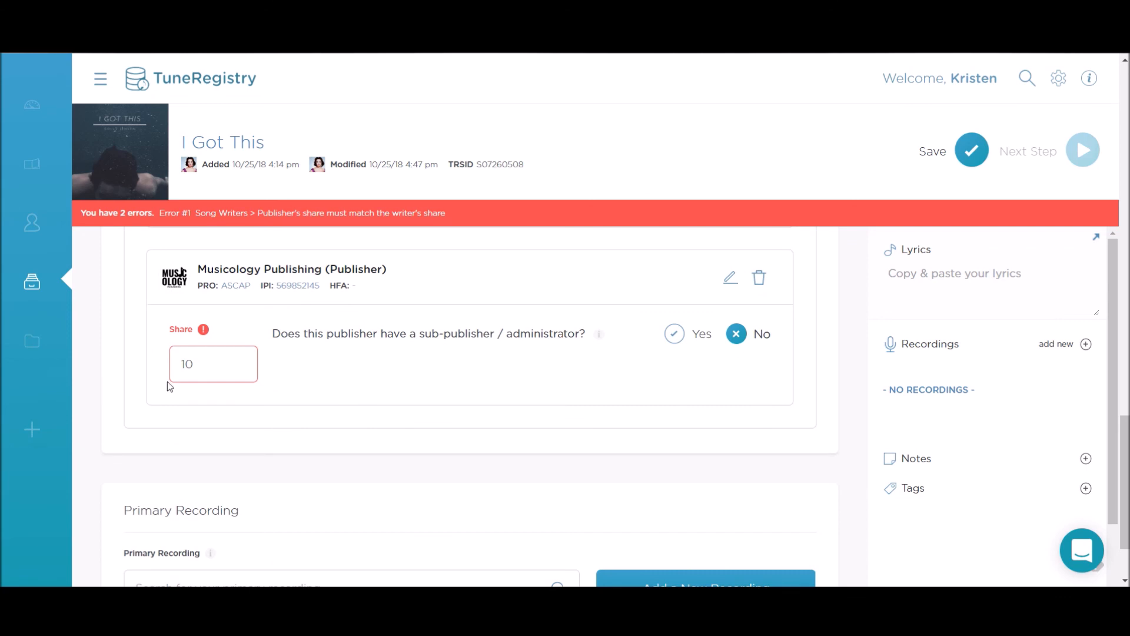
{"action": "scroll", "coordinate": [227, 445], "scroll_direction": "down", "scroll_amount": 2}
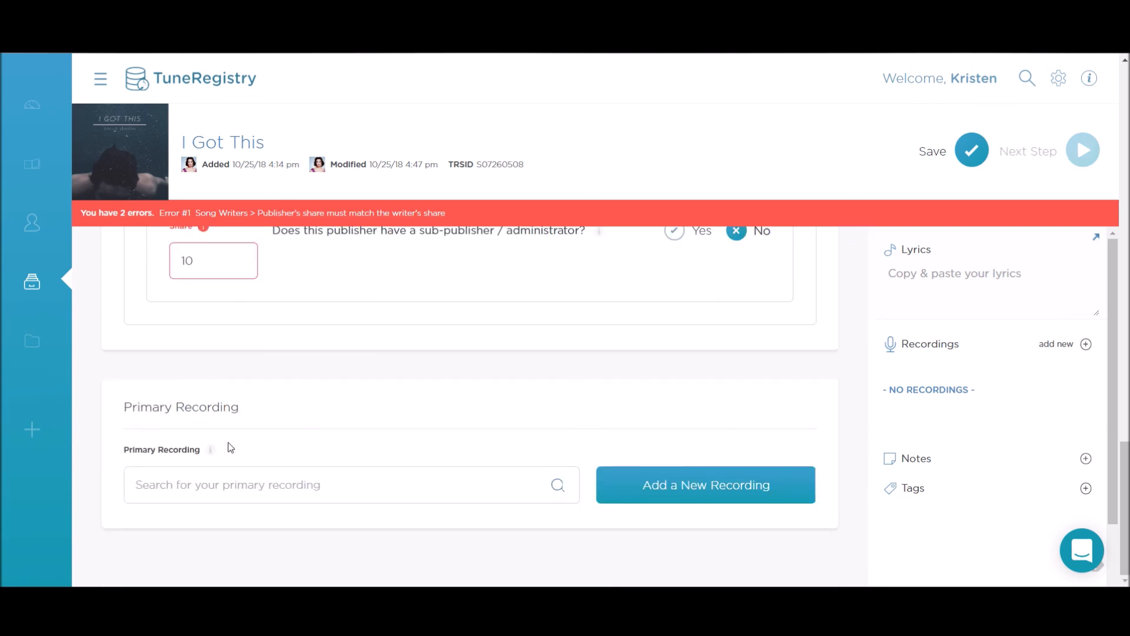
{"action": "scroll", "coordinate": [229, 448], "scroll_direction": "up", "scroll_amount": 9}
{"action": "scroll", "coordinate": [226, 426], "scroll_direction": "down", "scroll_amount": 3}
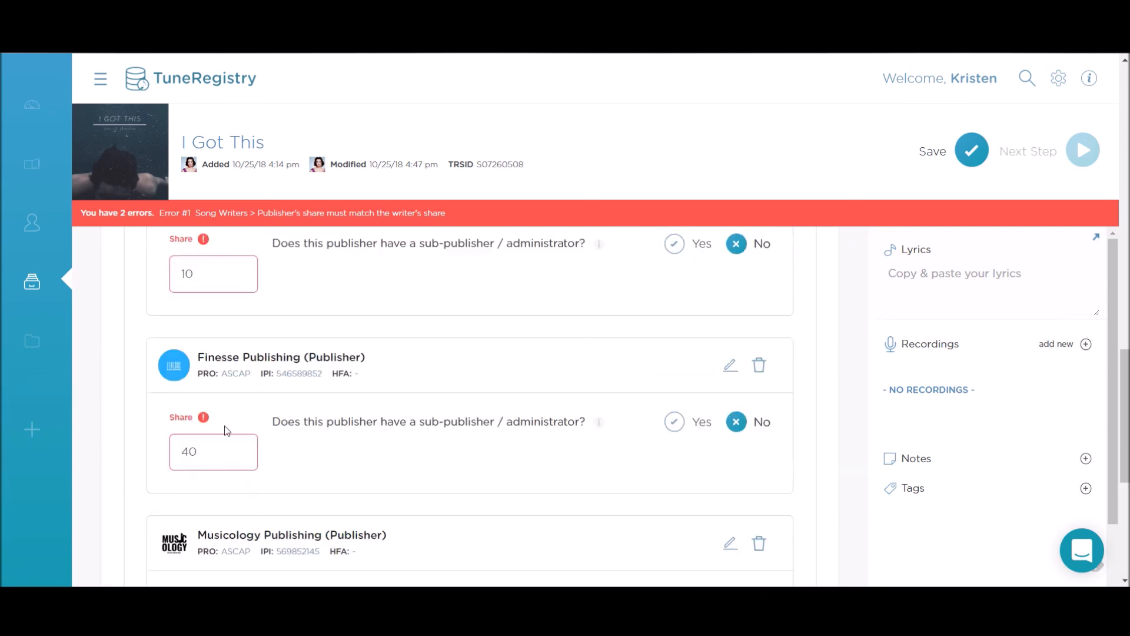
{"action": "scroll", "coordinate": [227, 430], "scroll_direction": "up", "scroll_amount": 3}
{"action": "double_click", "coordinate": [224, 418]}
{"action": "type", "text": "30"}
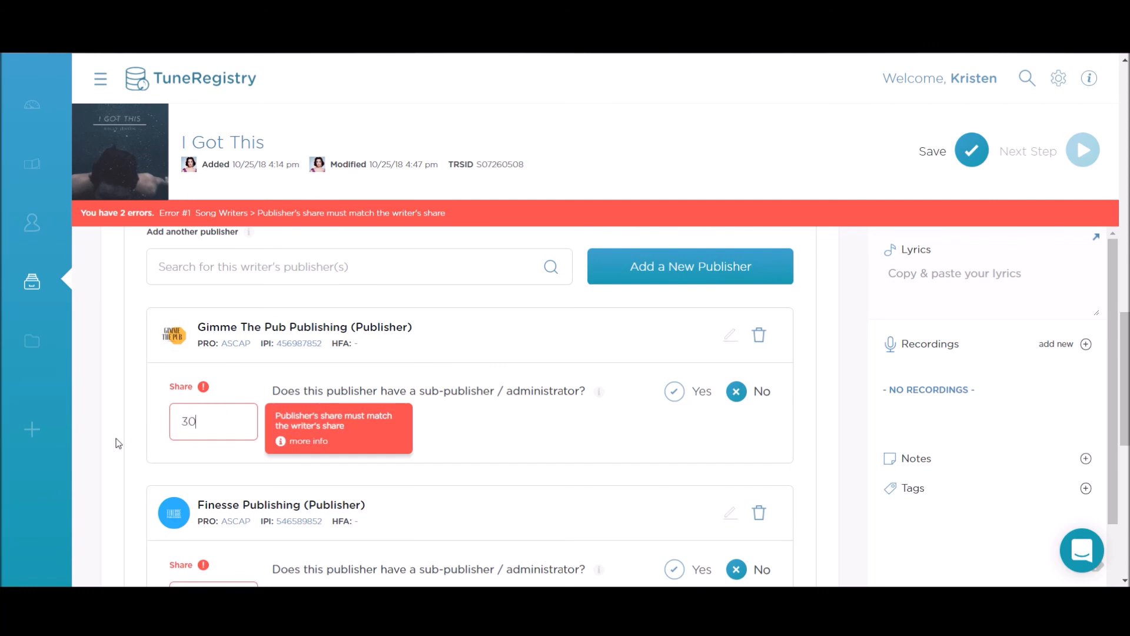
Step: Replace the Musicology Publishing share of 10 with 30 so shares read 30, 40, 30
{"action": "scroll", "coordinate": [118, 442], "scroll_direction": "down", "scroll_amount": 3}
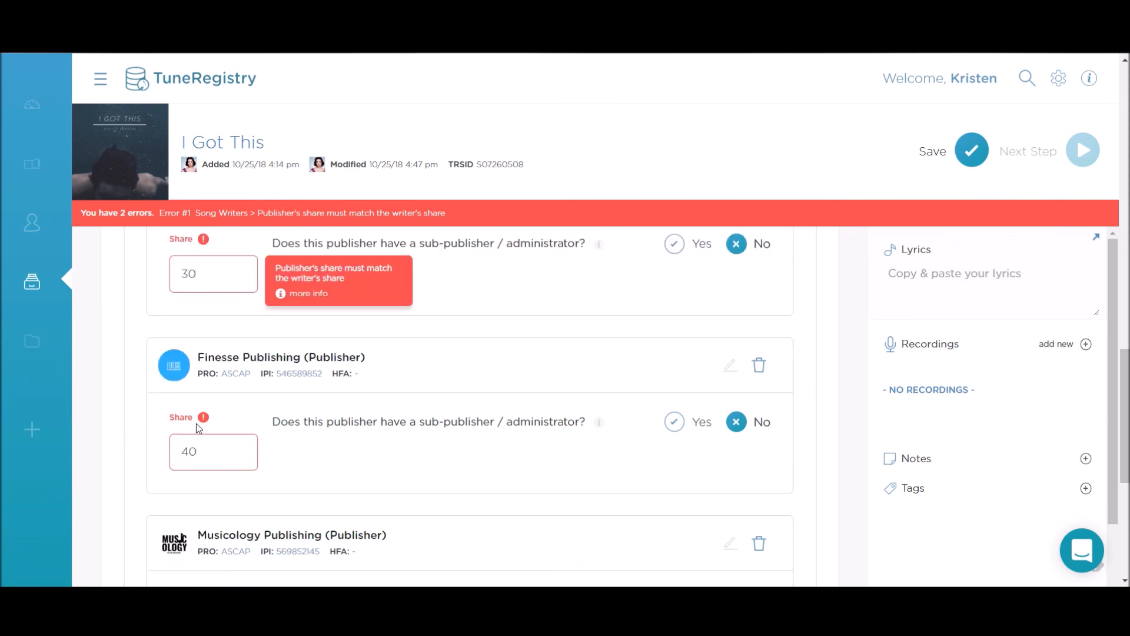
{"action": "scroll", "coordinate": [223, 465], "scroll_direction": "down", "scroll_amount": 4}
{"action": "left_click", "coordinate": [221, 422]}
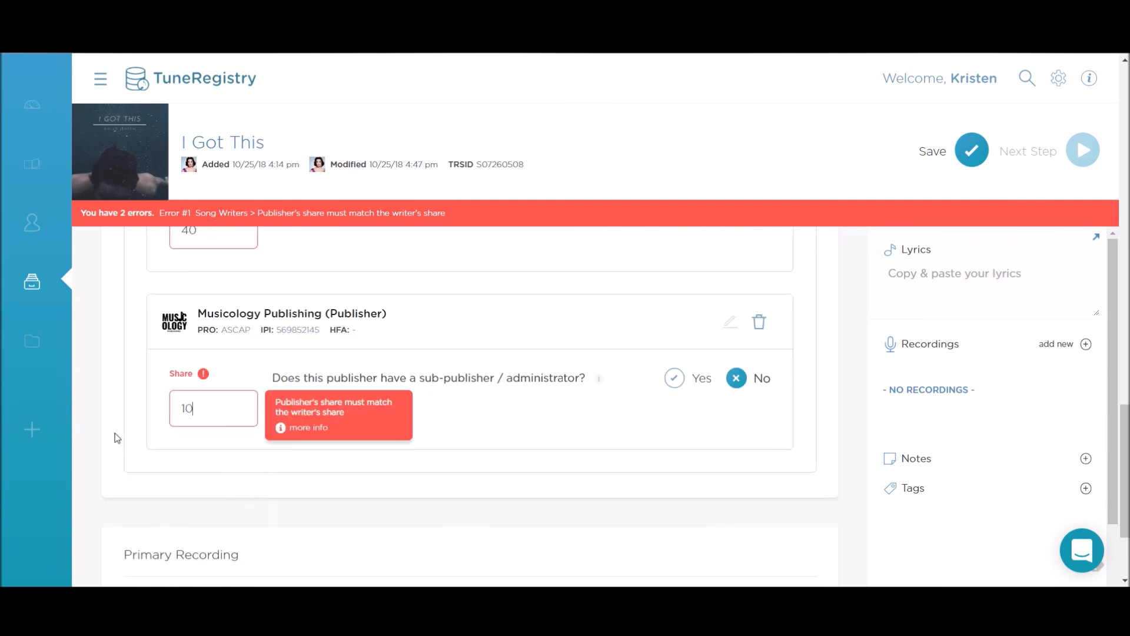
{"action": "key", "text": "BackSpace"}
{"action": "key", "text": "BackSpace"}
{"action": "type", "text": "30"}
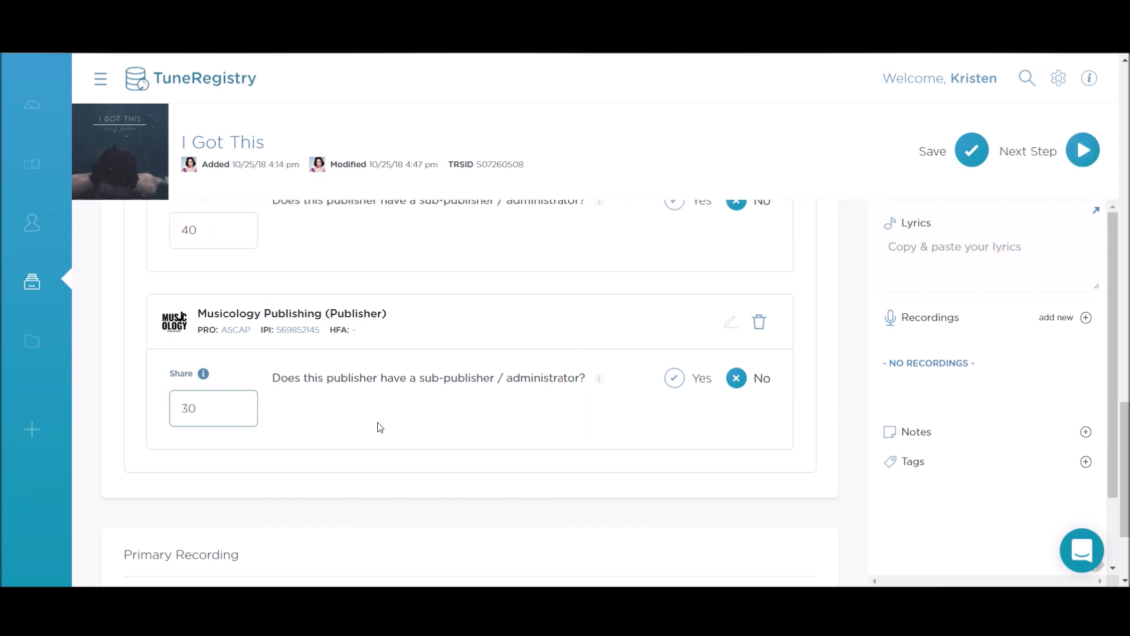
{"action": "scroll", "coordinate": [377, 422], "scroll_direction": "down", "scroll_amount": 3}
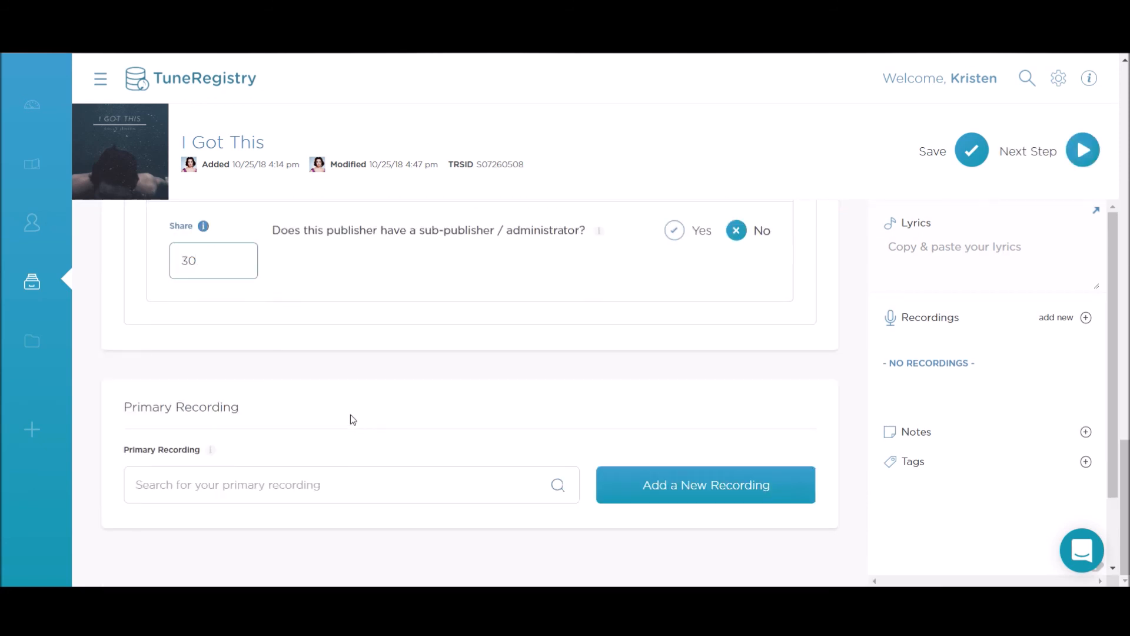
{"action": "scroll", "coordinate": [306, 447], "scroll_direction": "up", "scroll_amount": 6}
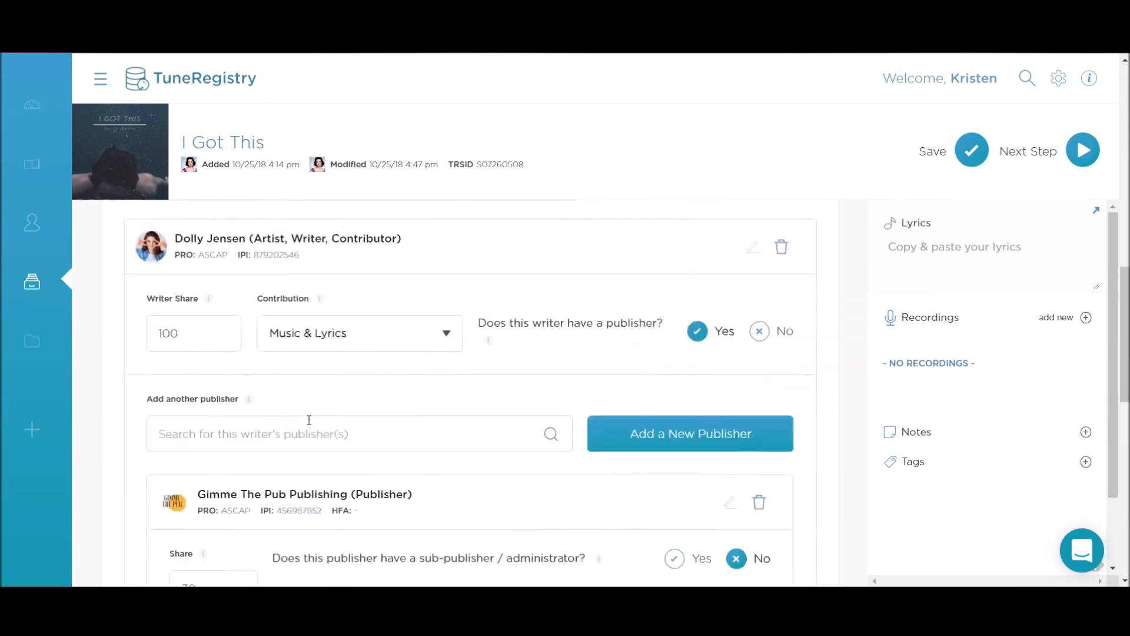
{"action": "scroll", "coordinate": [308, 420], "scroll_direction": "up", "scroll_amount": 5}
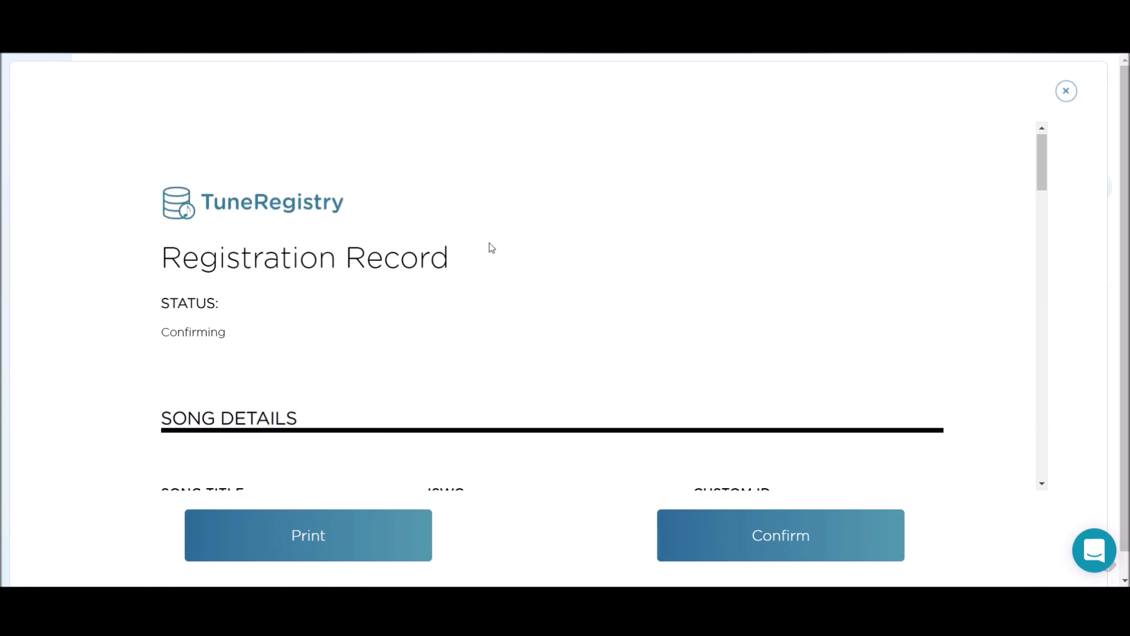
Step: Check the writer and publisher details in the I Got This registration record and confirm it
{"action": "scroll", "coordinate": [489, 243], "scroll_direction": "down", "scroll_amount": 15}
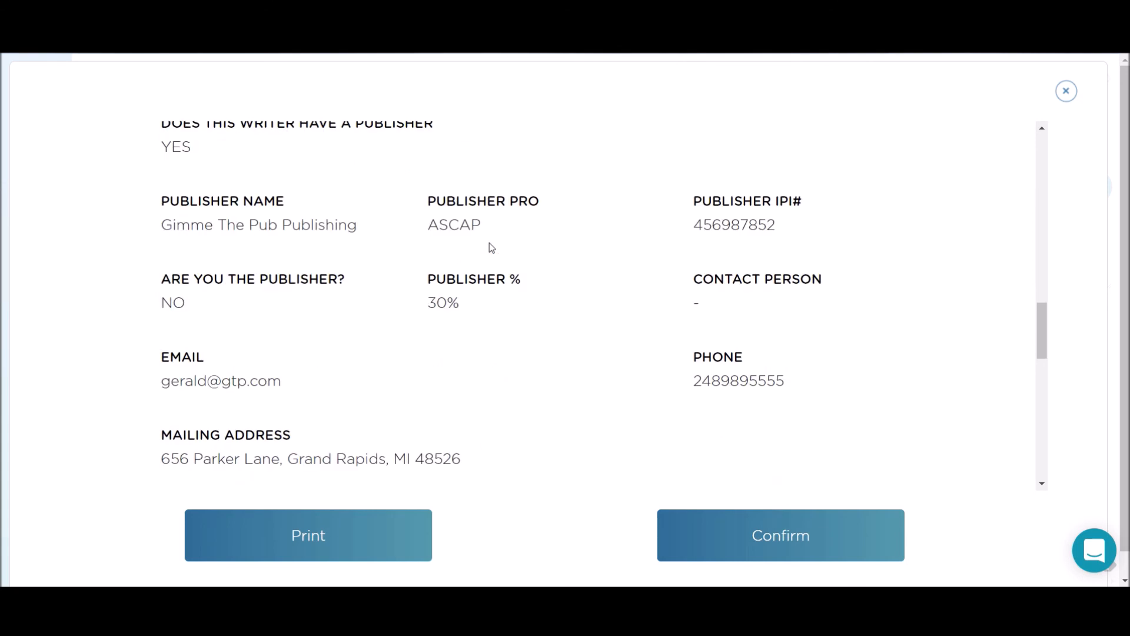
{"action": "scroll", "coordinate": [489, 243], "scroll_direction": "down", "scroll_amount": 8}
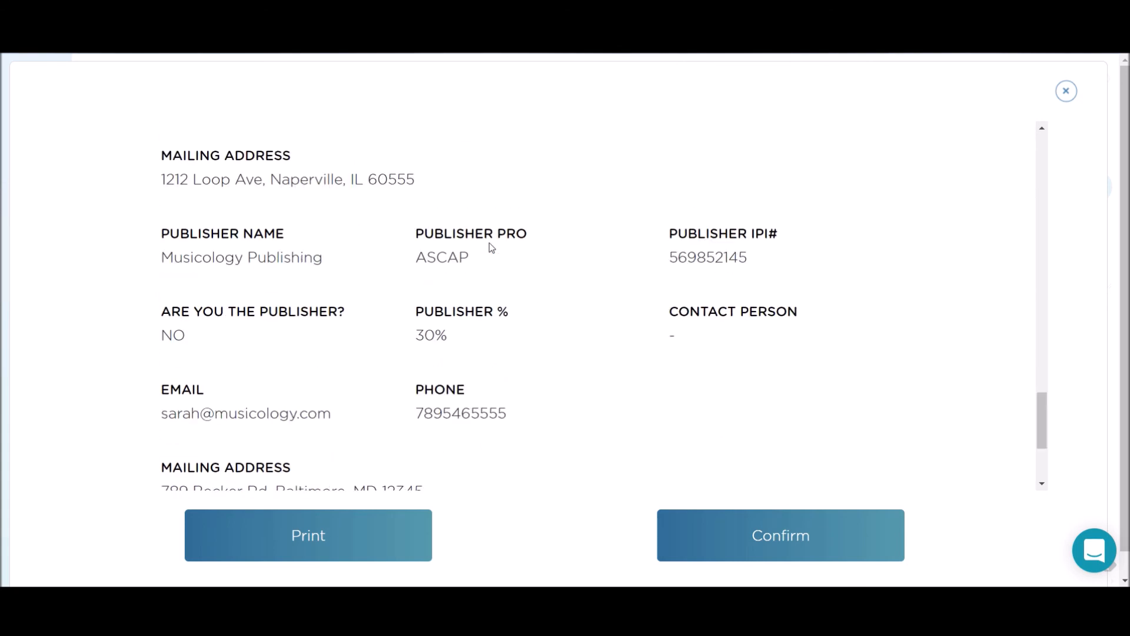
{"action": "scroll", "coordinate": [489, 243], "scroll_direction": "up", "scroll_amount": 7}
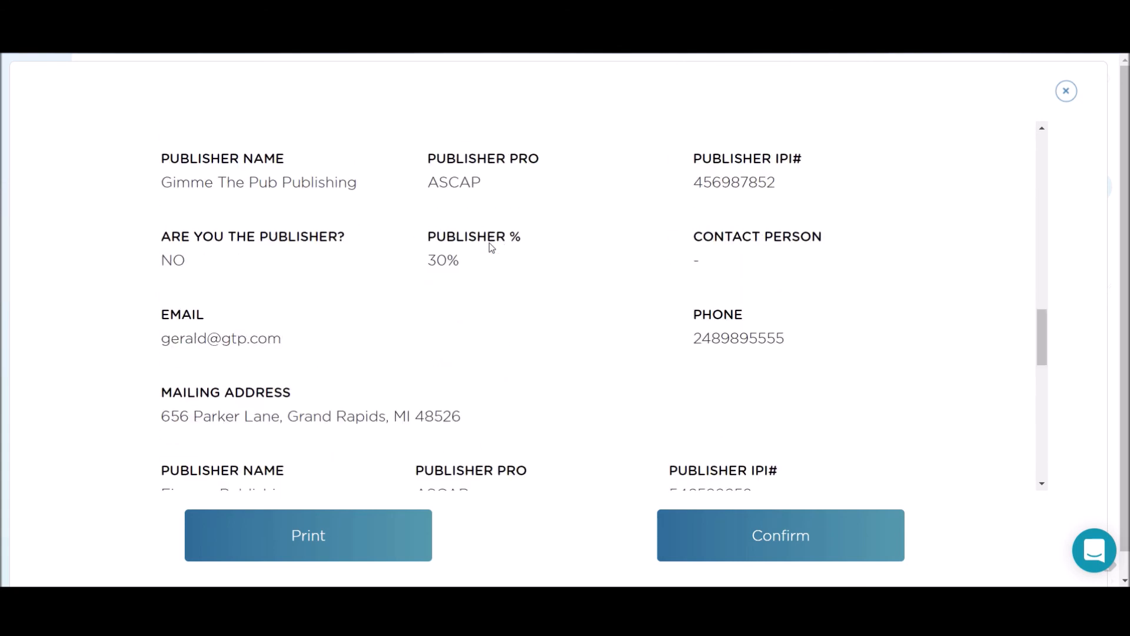
{"action": "scroll", "coordinate": [489, 243], "scroll_direction": "up", "scroll_amount": 16}
{"action": "scroll", "coordinate": [469, 348], "scroll_direction": "down", "scroll_amount": 5}
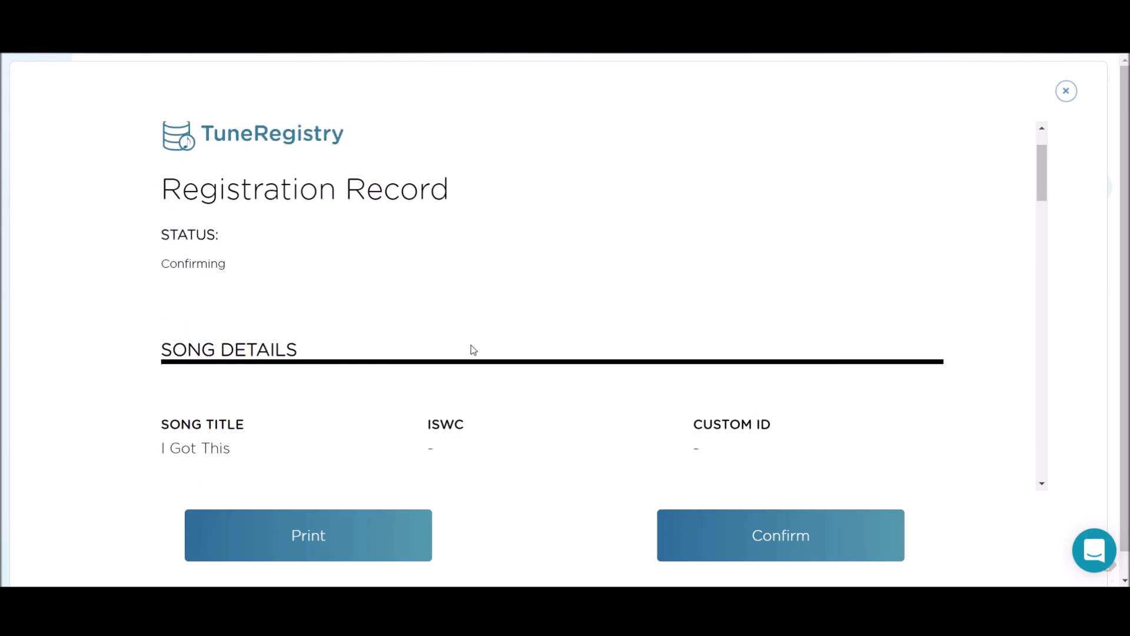
{"action": "scroll", "coordinate": [471, 348], "scroll_direction": "up", "scroll_amount": 1}
{"action": "scroll", "coordinate": [472, 350], "scroll_direction": "up", "scroll_amount": 4}
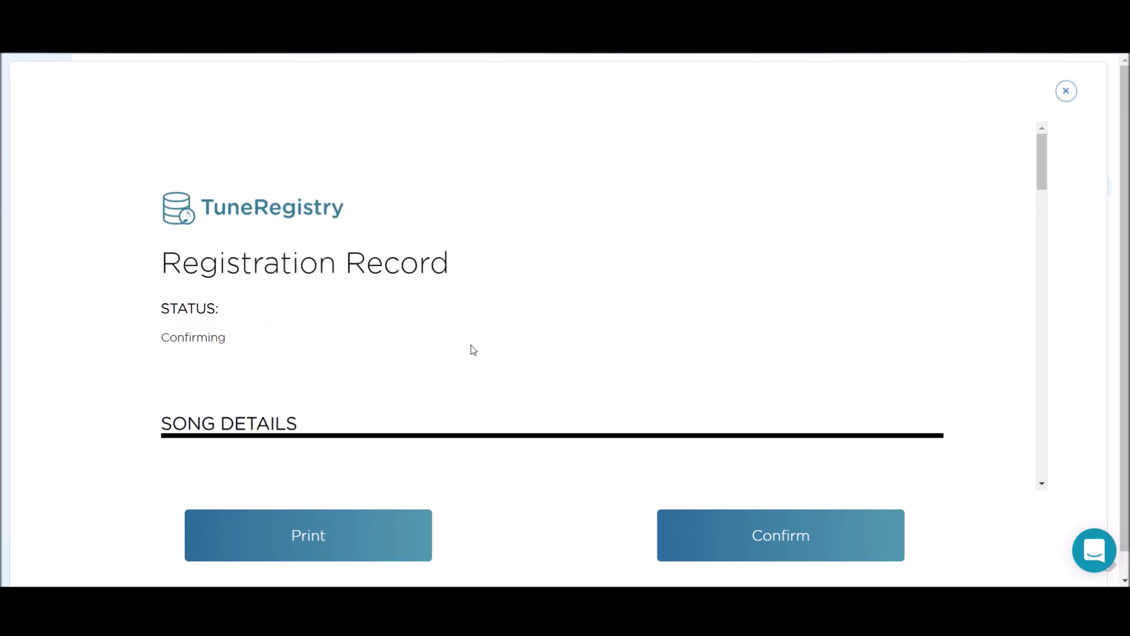
{"action": "scroll", "coordinate": [487, 358], "scroll_direction": "down", "scroll_amount": 10}
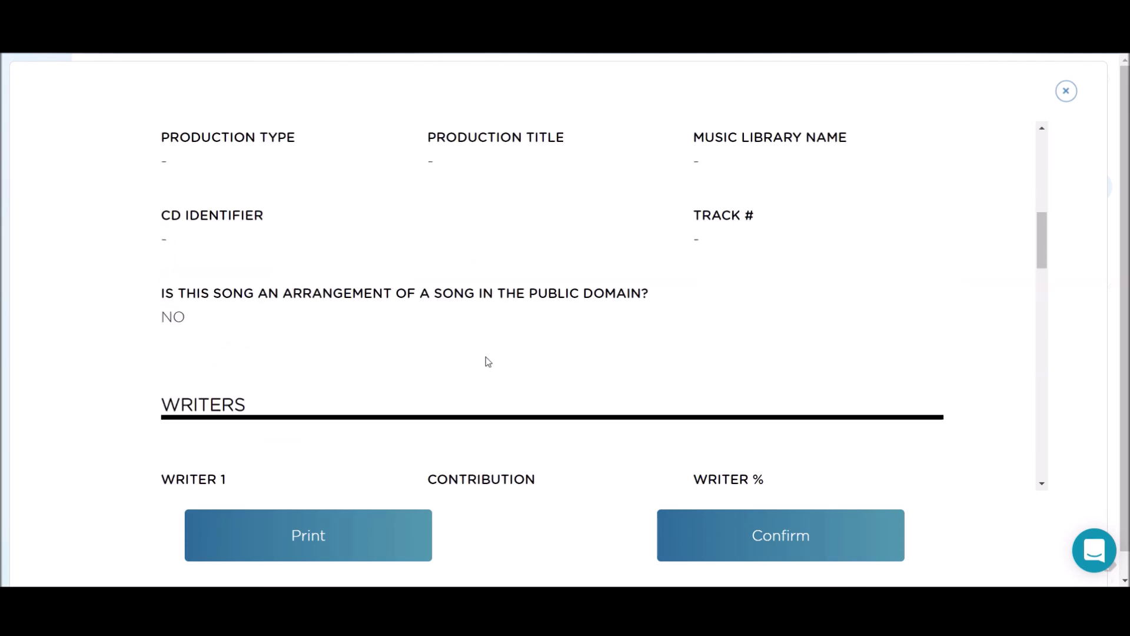
{"action": "scroll", "coordinate": [488, 361], "scroll_direction": "down", "scroll_amount": 6}
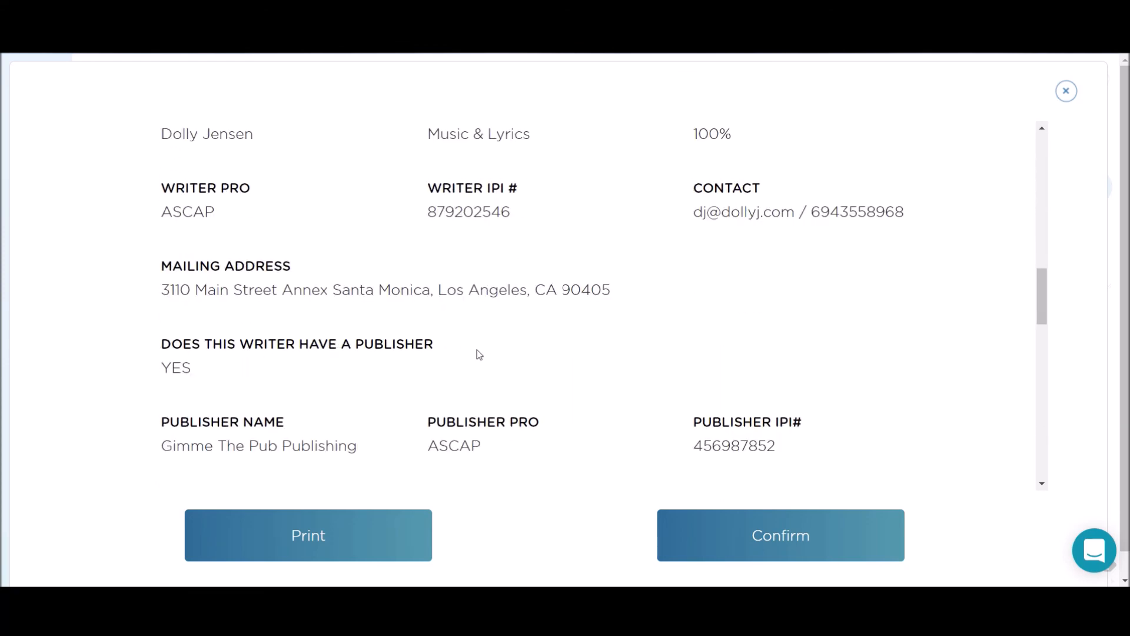
{"action": "scroll", "coordinate": [479, 354], "scroll_direction": "down", "scroll_amount": 1}
{"action": "scroll", "coordinate": [479, 354], "scroll_direction": "down", "scroll_amount": 8}
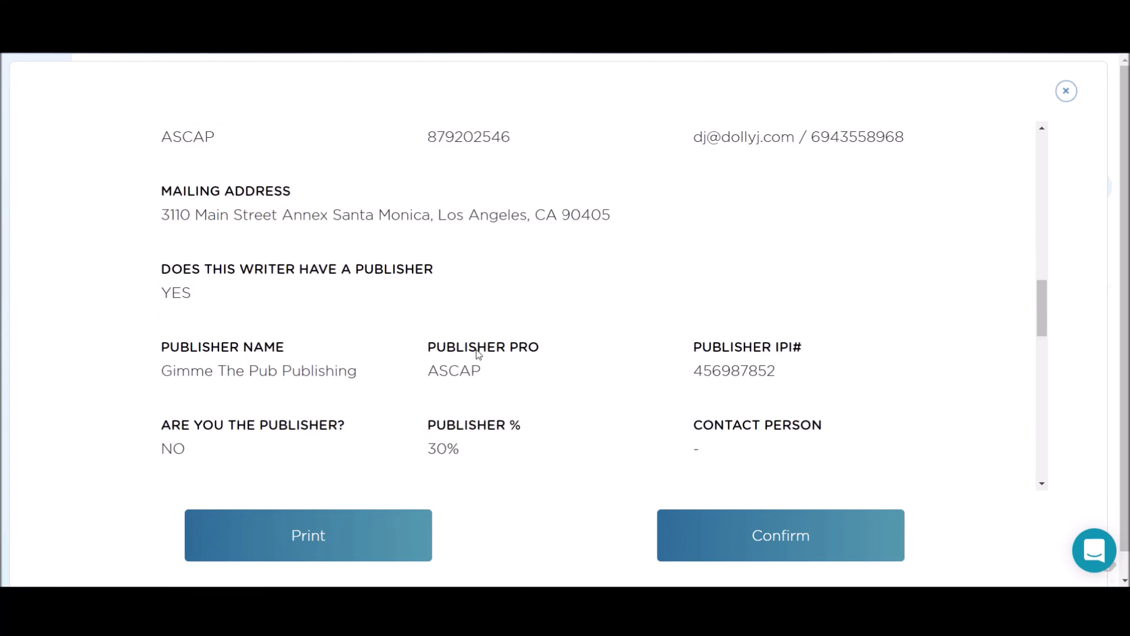
{"action": "scroll", "coordinate": [478, 355], "scroll_direction": "down", "scroll_amount": 4}
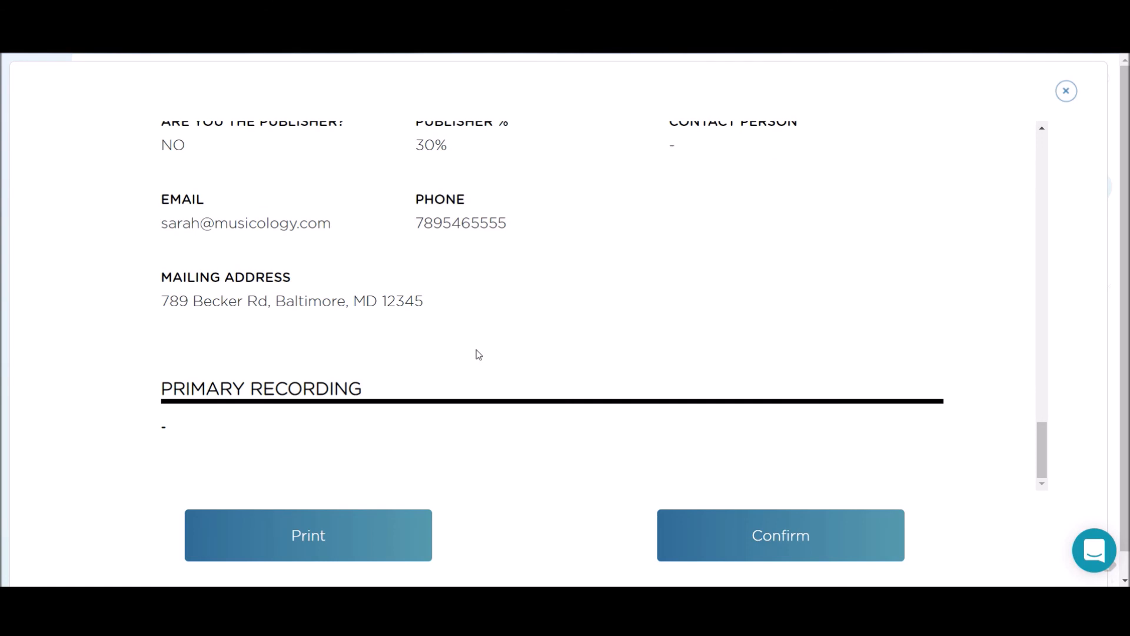
{"action": "scroll", "coordinate": [478, 355], "scroll_direction": "down", "scroll_amount": 1}
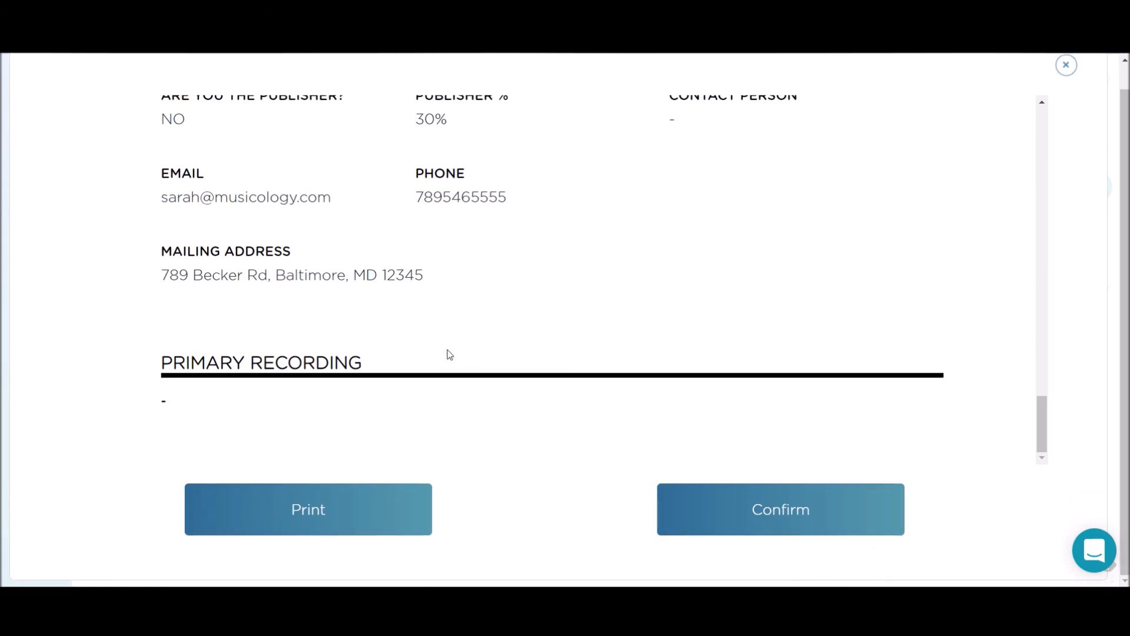
{"action": "scroll", "coordinate": [500, 241], "scroll_direction": "up", "scroll_amount": 10}
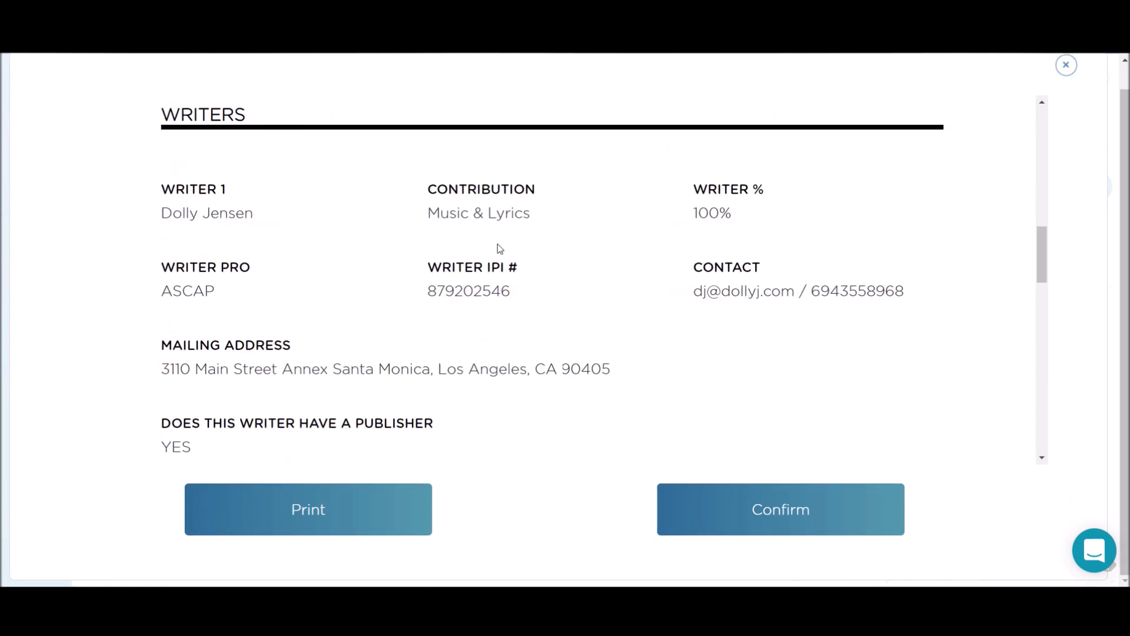
{"action": "scroll", "coordinate": [501, 242], "scroll_direction": "down", "scroll_amount": 8}
{"action": "left_click", "coordinate": [743, 509]}
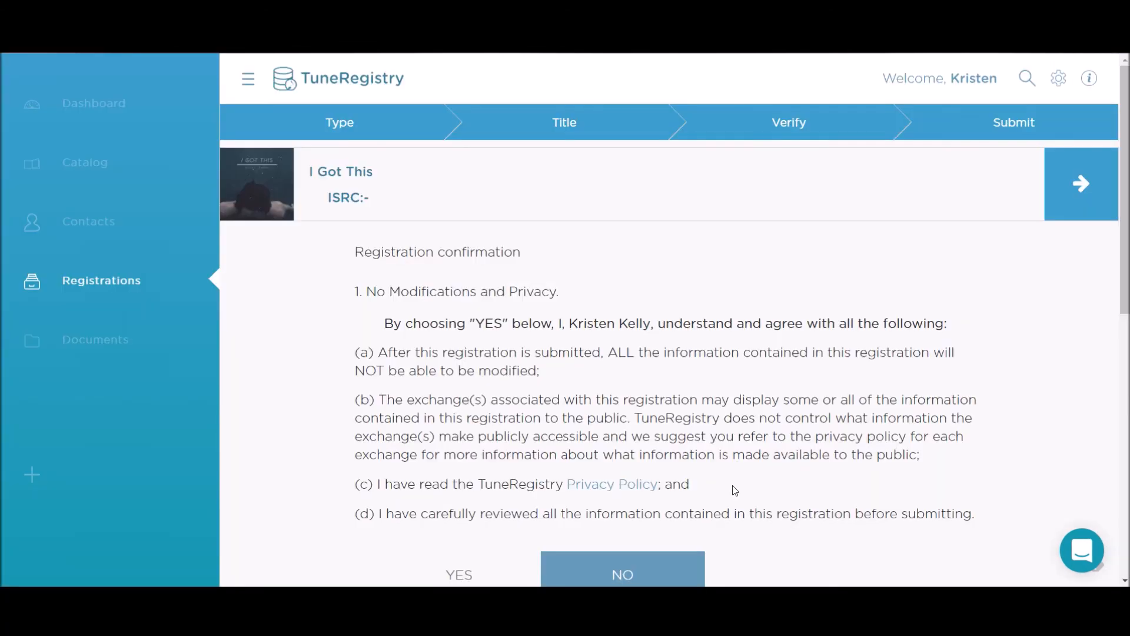
Step: Answer YES to No Modifications and Privacy and to Certification and Authority, then Submit & Finish
{"action": "scroll", "coordinate": [597, 309], "scroll_direction": "down", "scroll_amount": 1}
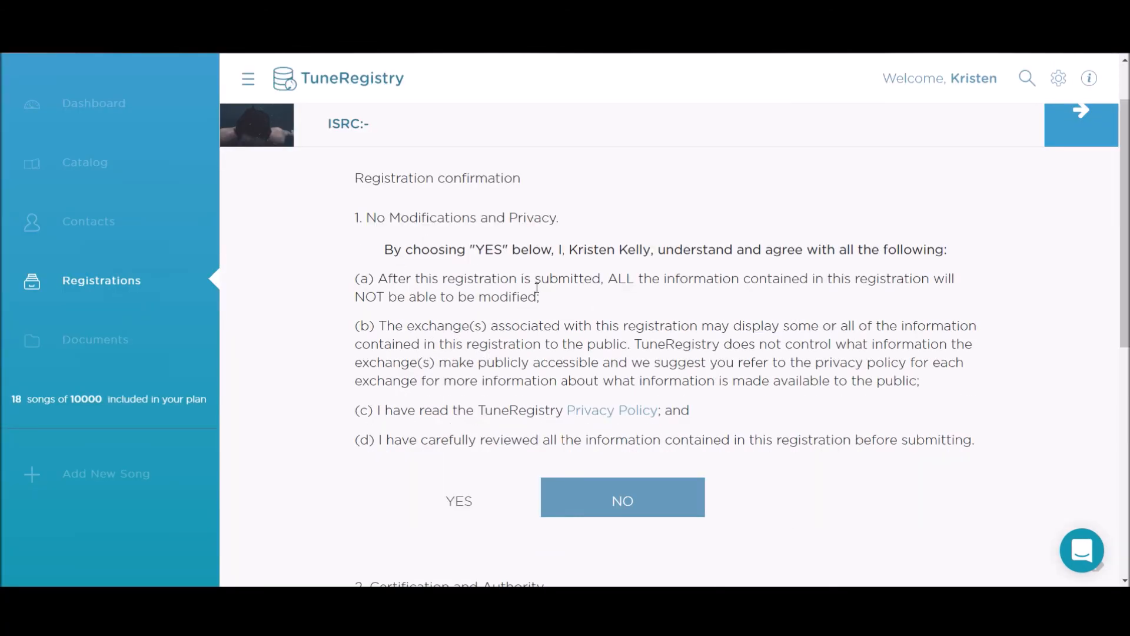
{"action": "scroll", "coordinate": [616, 277], "scroll_direction": "down", "scroll_amount": 3}
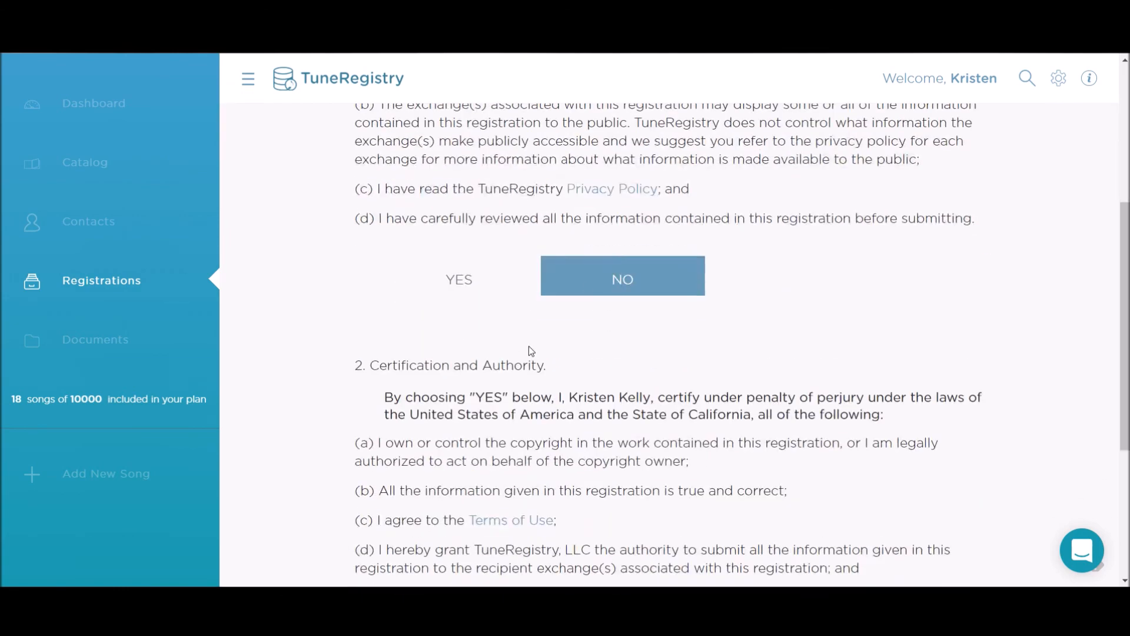
{"action": "scroll", "coordinate": [687, 310], "scroll_direction": "down", "scroll_amount": 1}
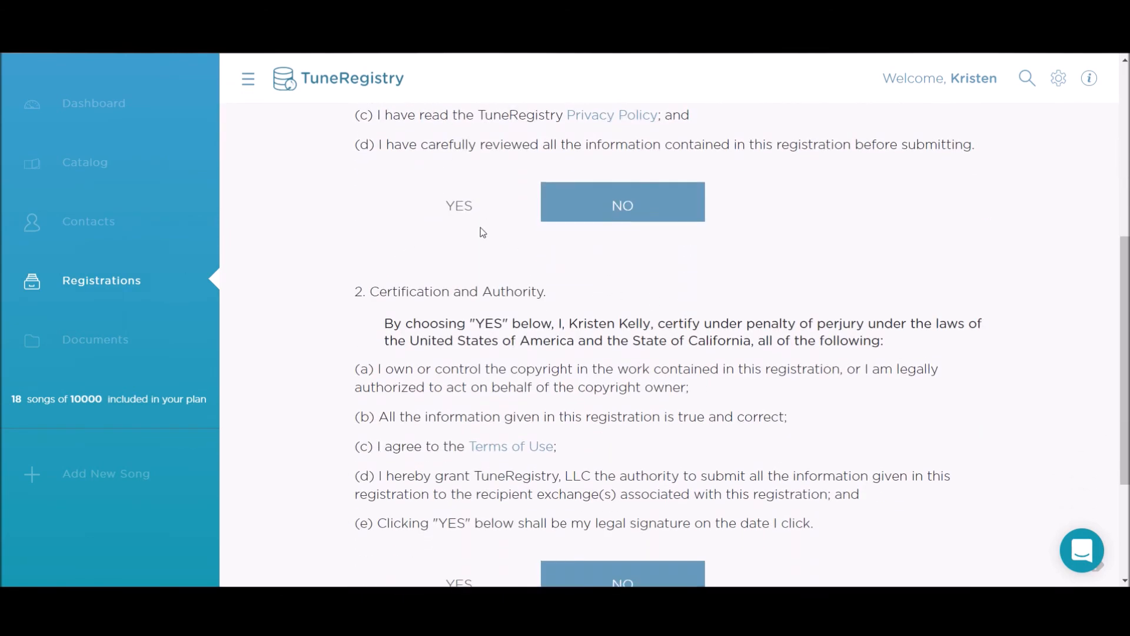
{"action": "left_click", "coordinate": [471, 213]}
{"action": "scroll", "coordinate": [601, 292], "scroll_direction": "down", "scroll_amount": 1}
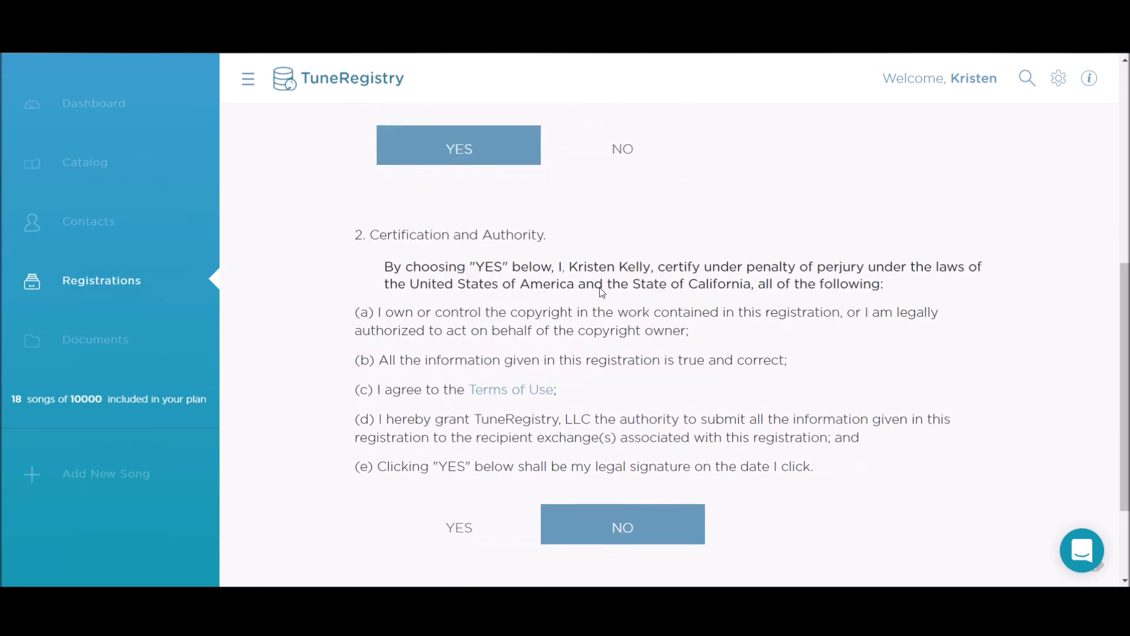
{"action": "scroll", "coordinate": [601, 292], "scroll_direction": "down", "scroll_amount": 2}
{"action": "left_click", "coordinate": [452, 397]}
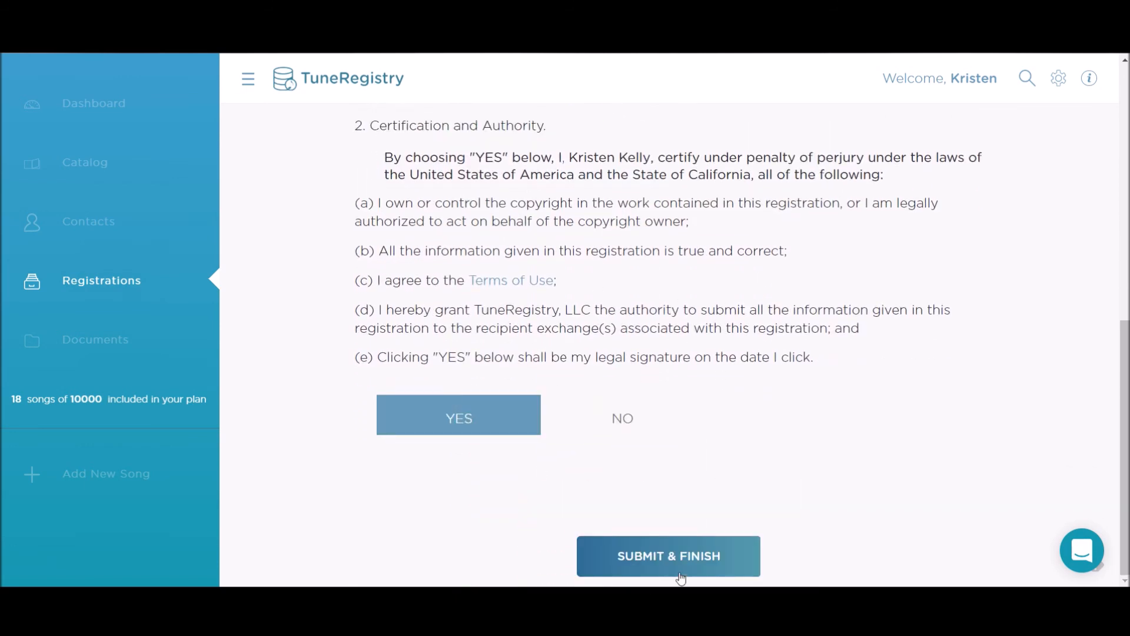
{"action": "left_click", "coordinate": [643, 548]}
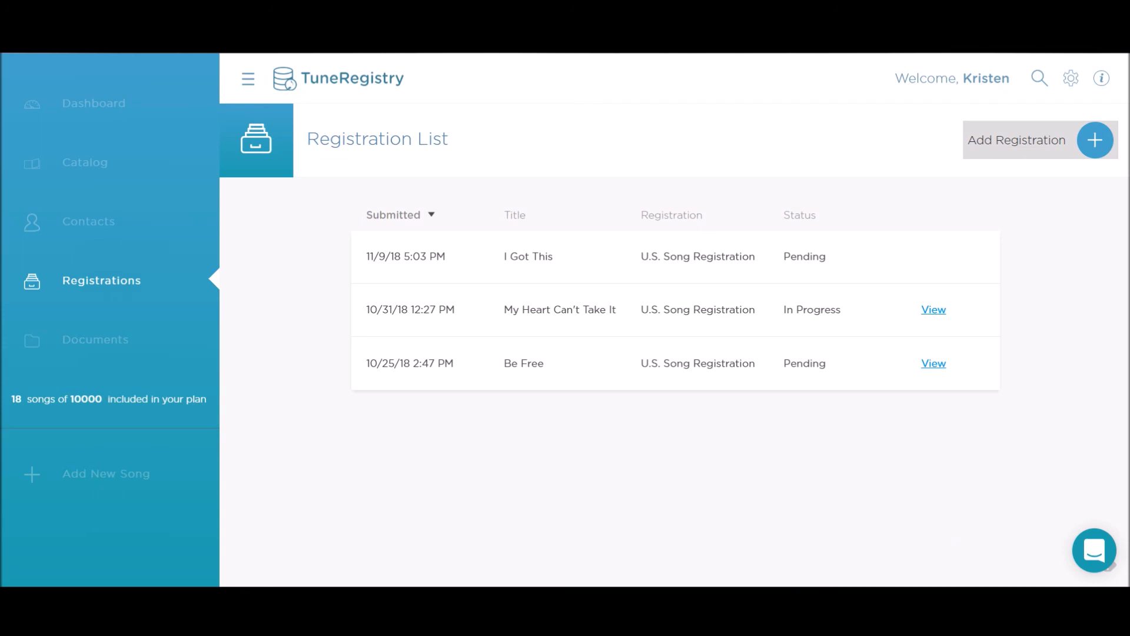
{"action": "left_click", "coordinate": [1093, 549]}
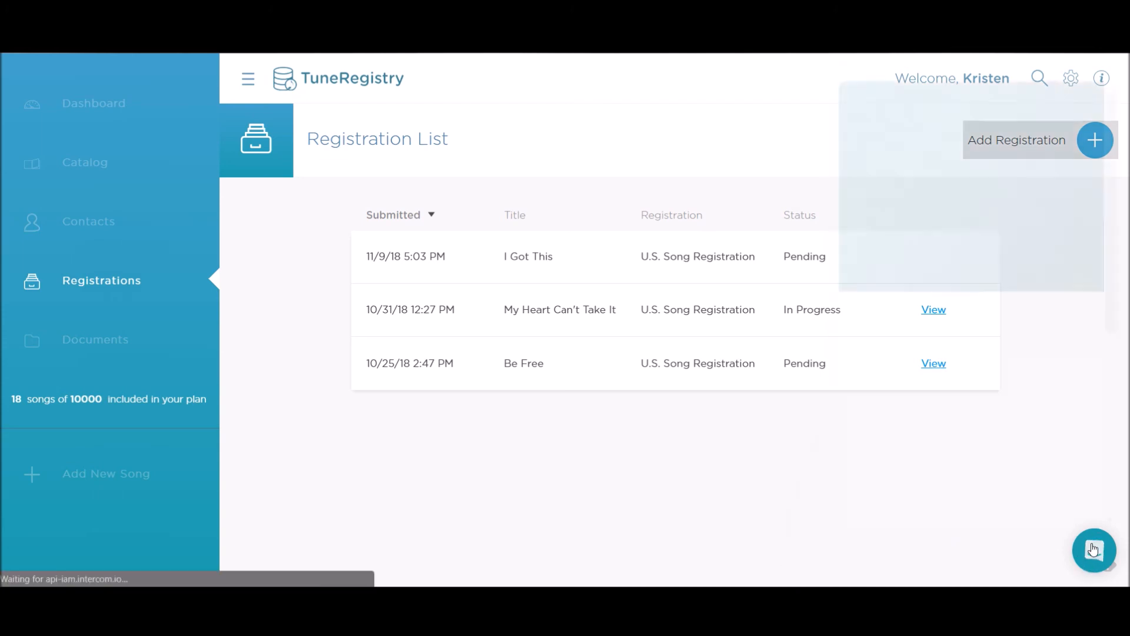
{"action": "scroll", "coordinate": [941, 362], "scroll_direction": "down", "scroll_amount": 6}
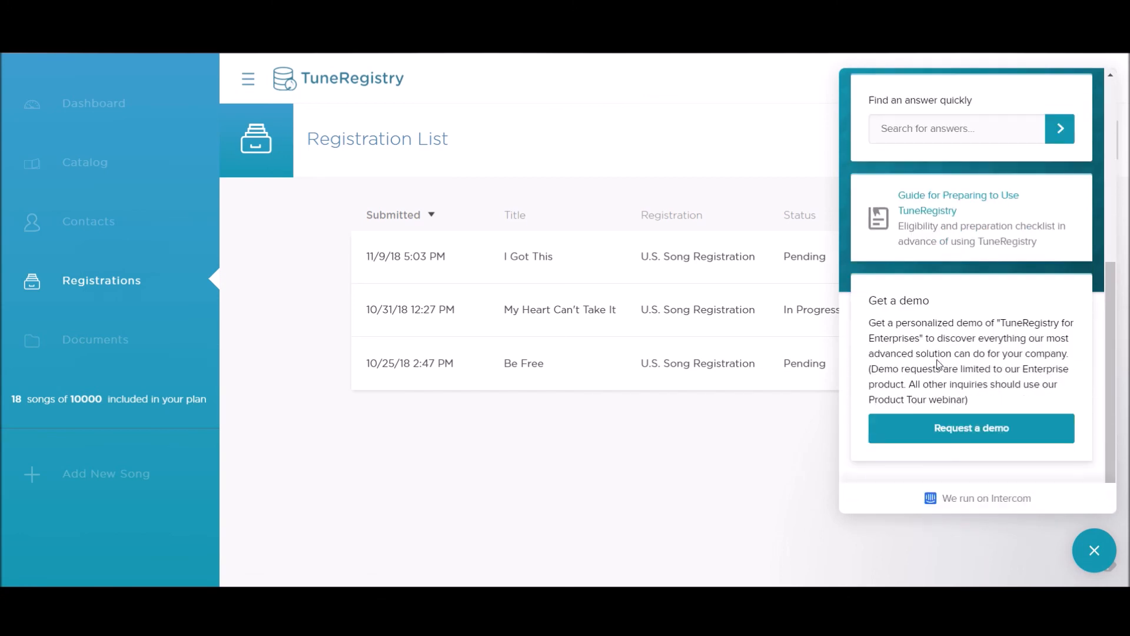
{"action": "scroll", "coordinate": [939, 363], "scroll_direction": "up", "scroll_amount": 5}
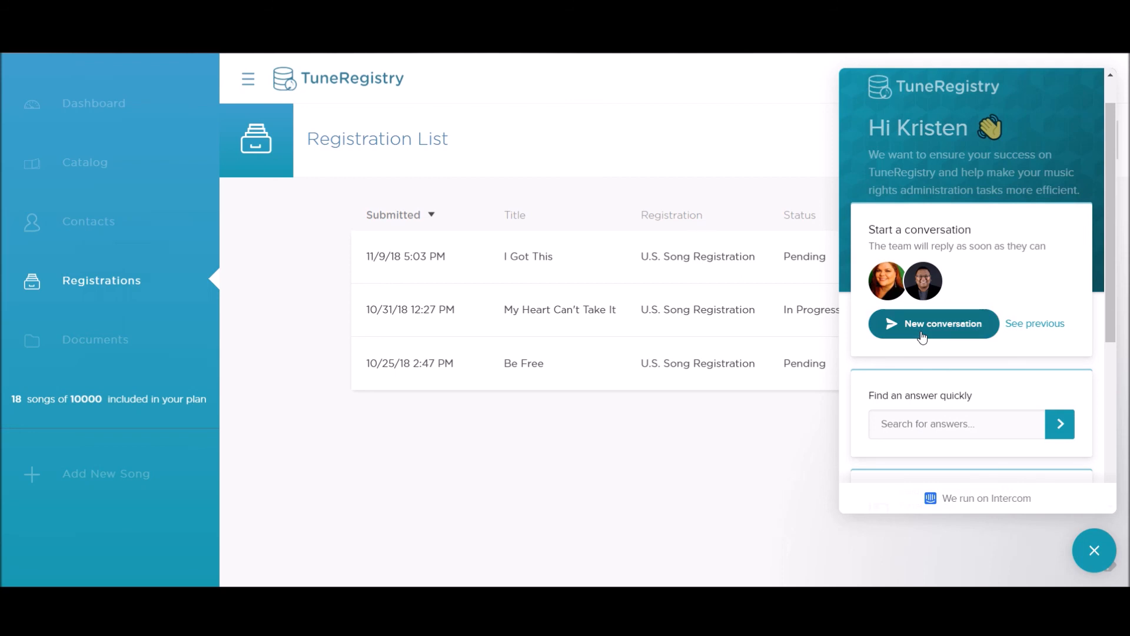
{"action": "scroll", "coordinate": [923, 338], "scroll_direction": "down", "scroll_amount": 2}
{"action": "left_click", "coordinate": [911, 348]}
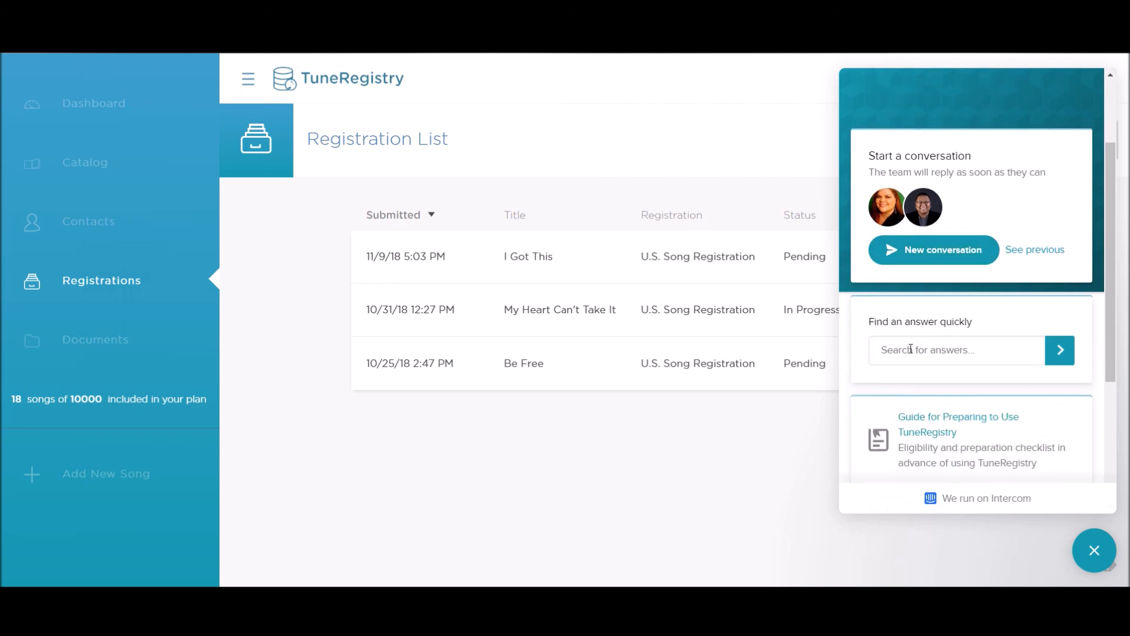
{"action": "scroll", "coordinate": [910, 353], "scroll_direction": "down", "scroll_amount": 3}
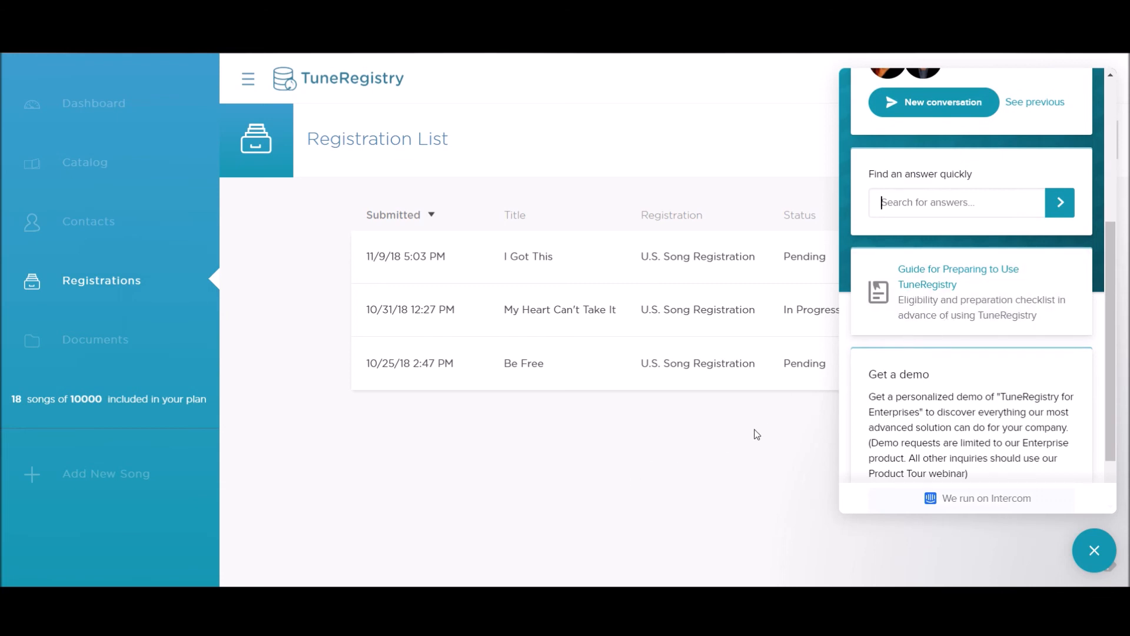
{"action": "left_click", "coordinate": [1094, 551]}
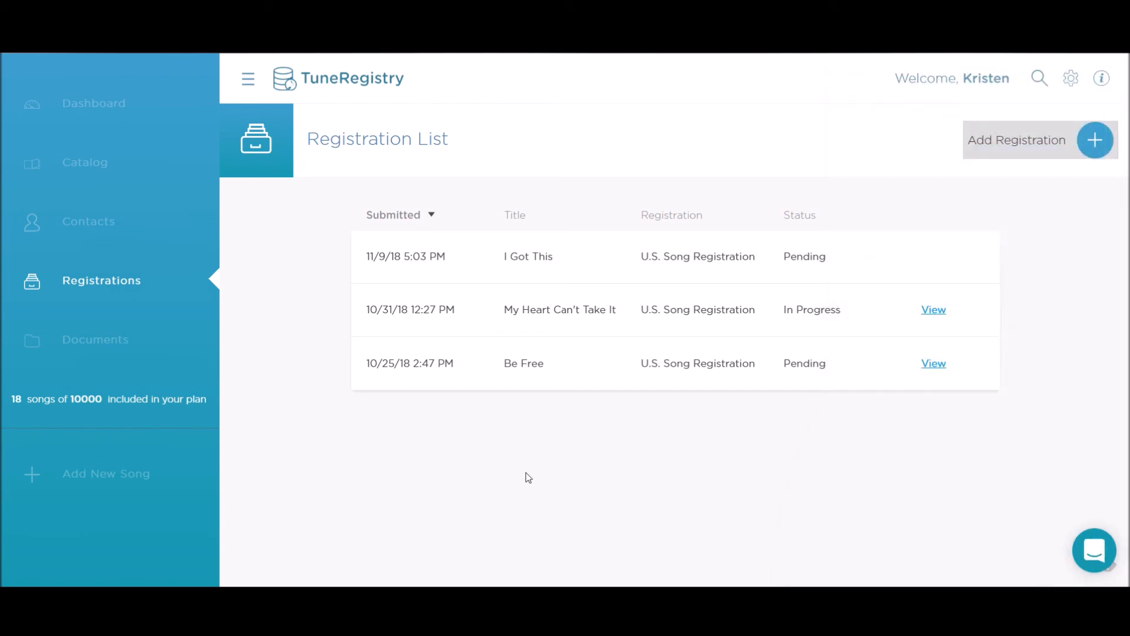